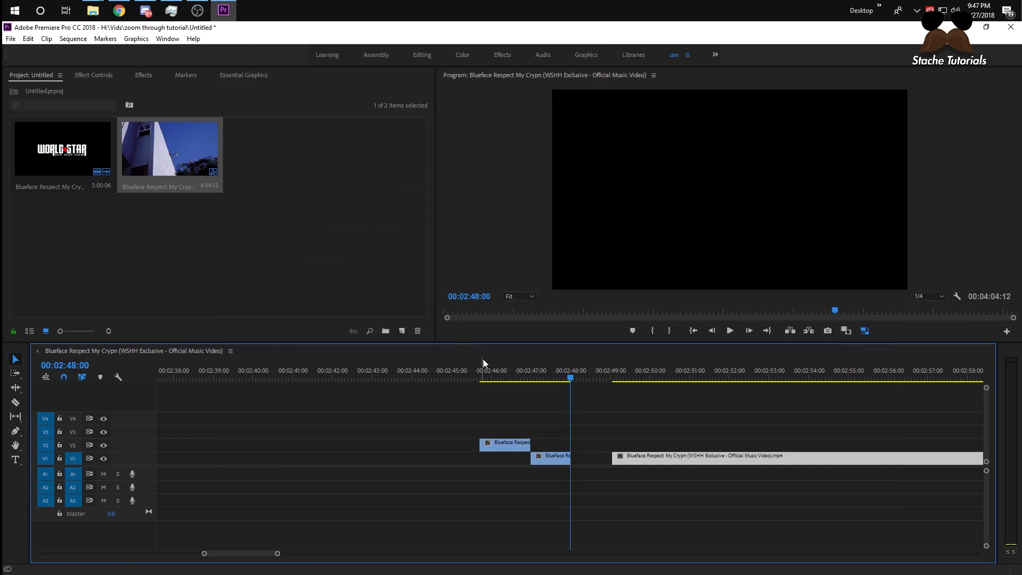
Export the frame at 00:02:46:23, just before the first clip ends, as a PNG still imported into the project
left_click_drag(482, 372, 525, 375)
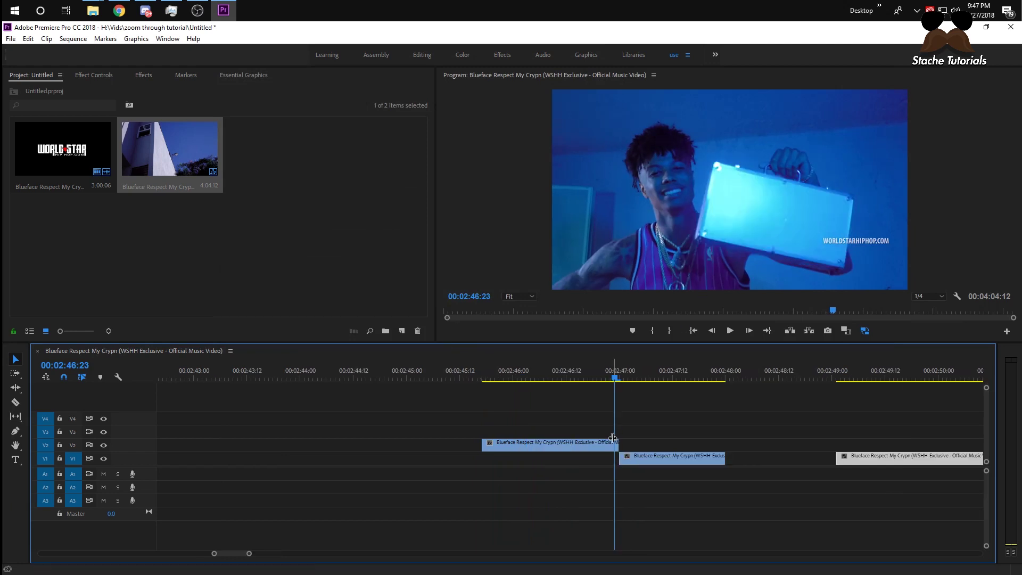
left_click_drag(615, 444, 614, 445)
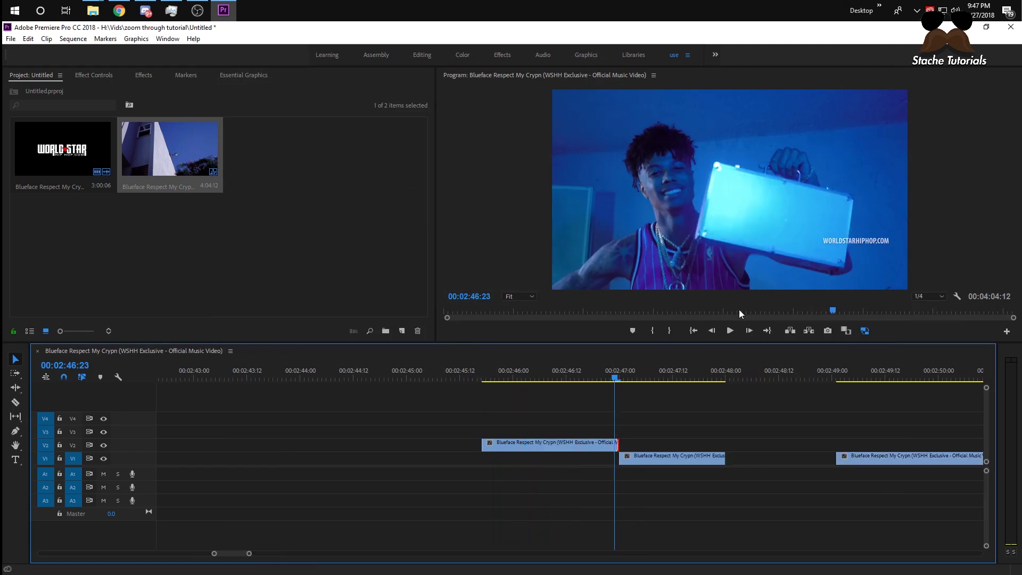
left_click(828, 331)
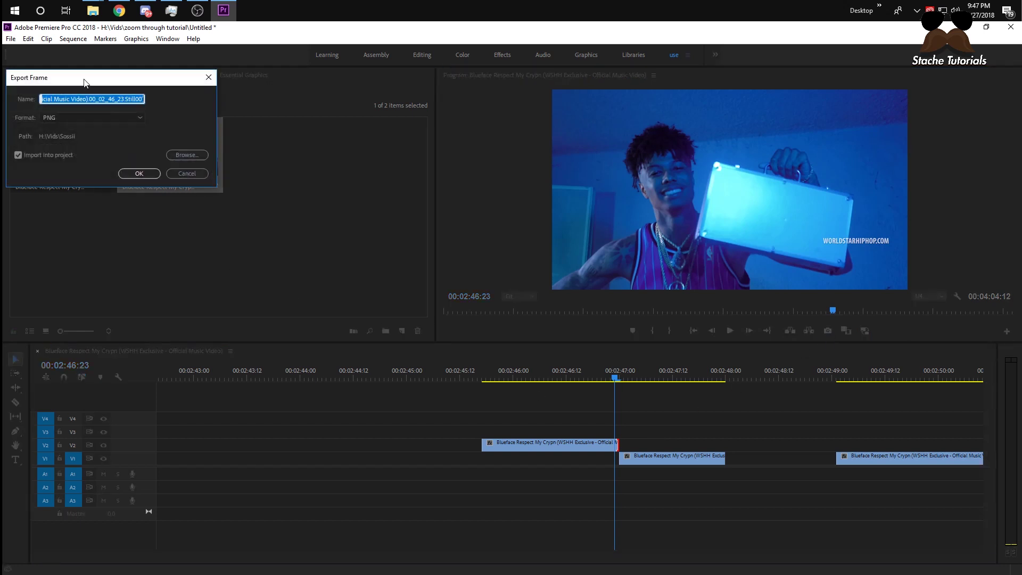
left_click_drag(84, 82, 529, 234)
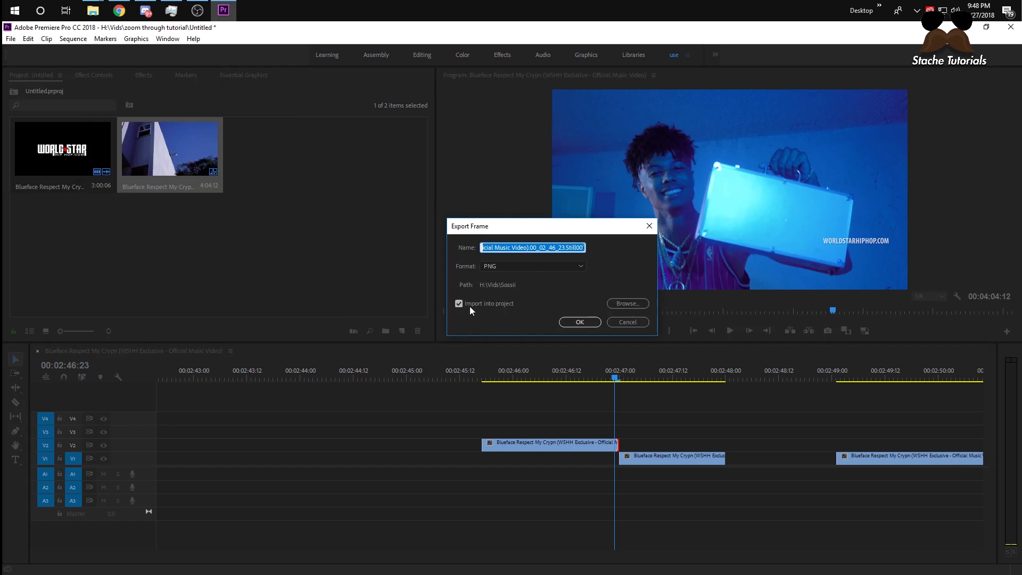
left_click(579, 322)
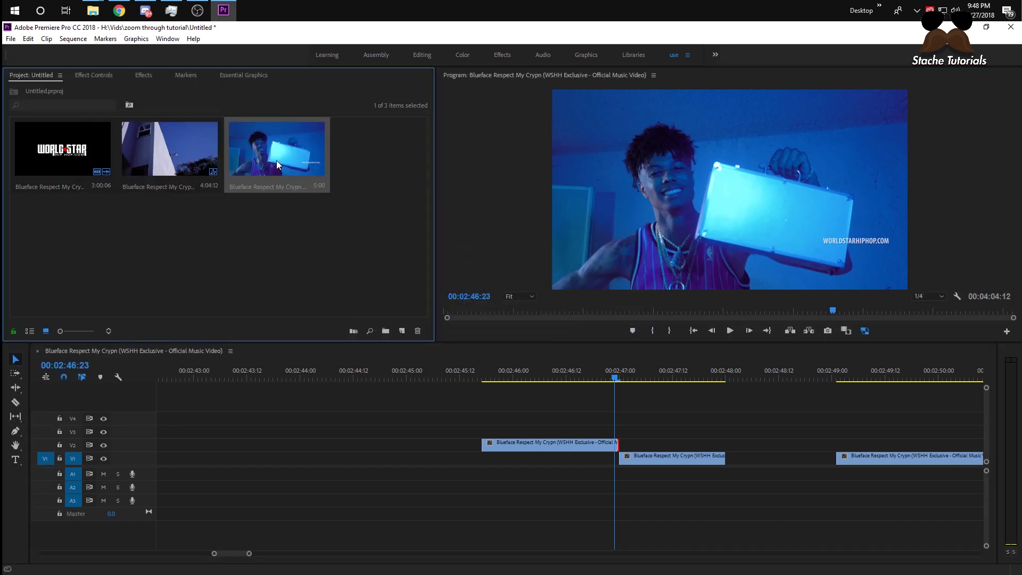
Place the exported still on track V3 starting at 00:02:46:23 and shorten it to end before the second clip's end
left_click_drag(275, 156, 616, 431)
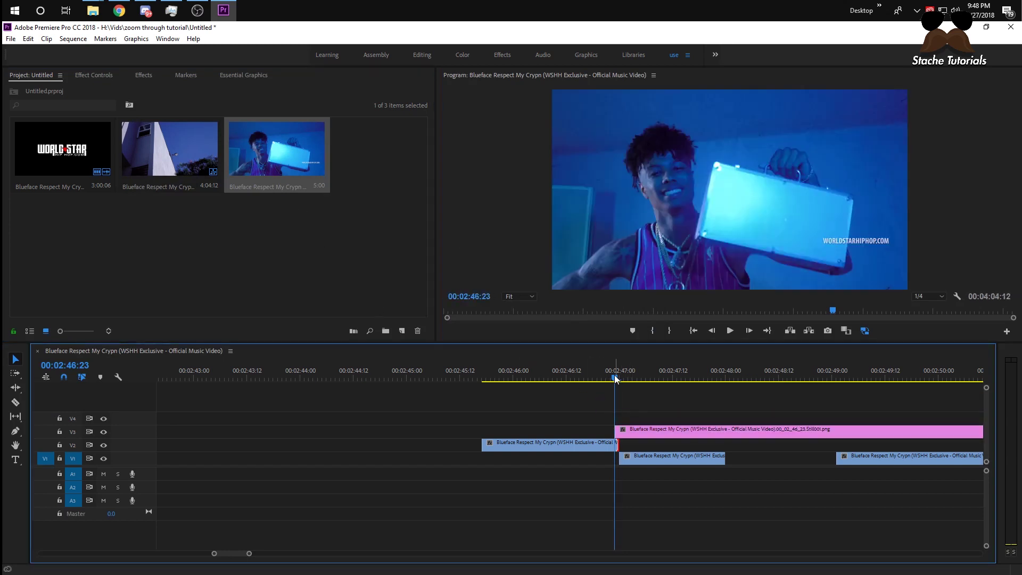
left_click_drag(614, 378, 568, 384)
key("space")
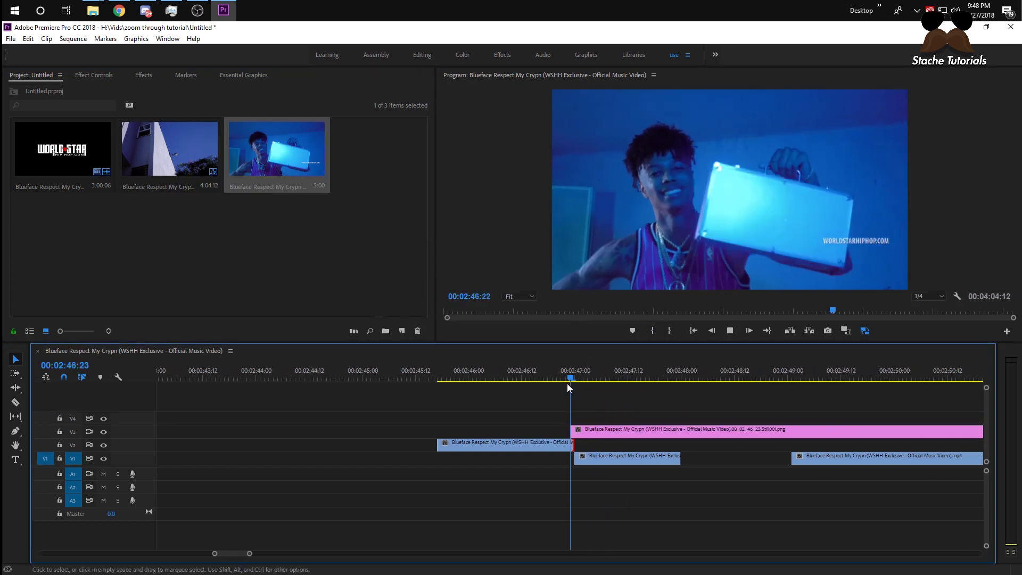
left_click_drag(441, 371, 446, 371)
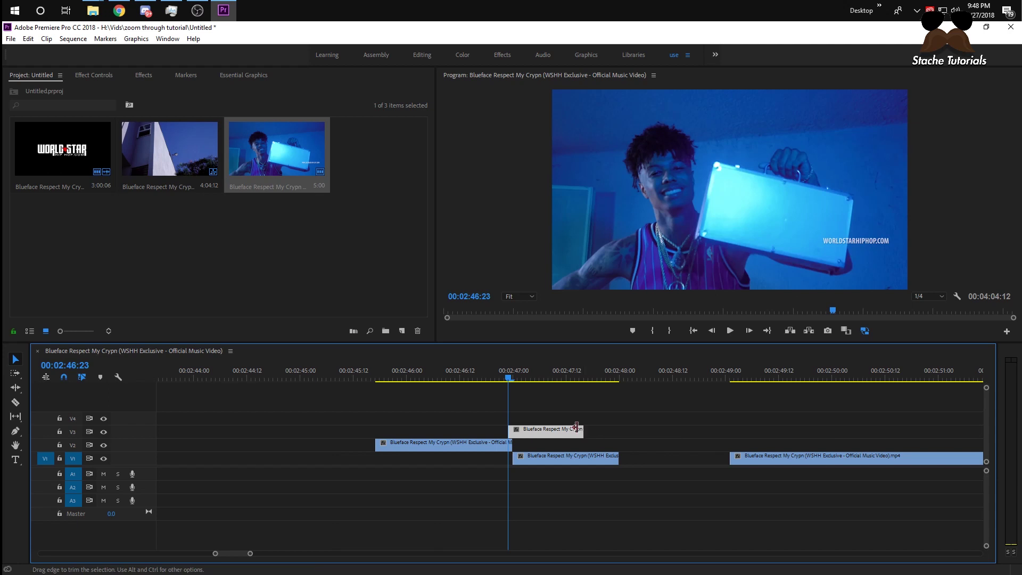
Draw a closed four-point opacity mask with the Pen tool around the front face of the briefcase in the still
left_click(104, 76)
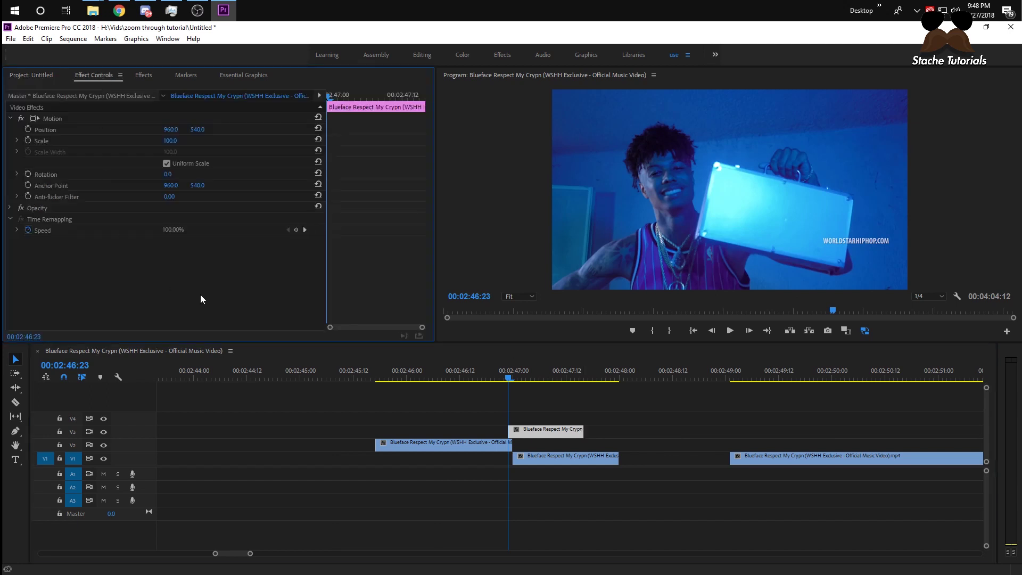
left_click(9, 208)
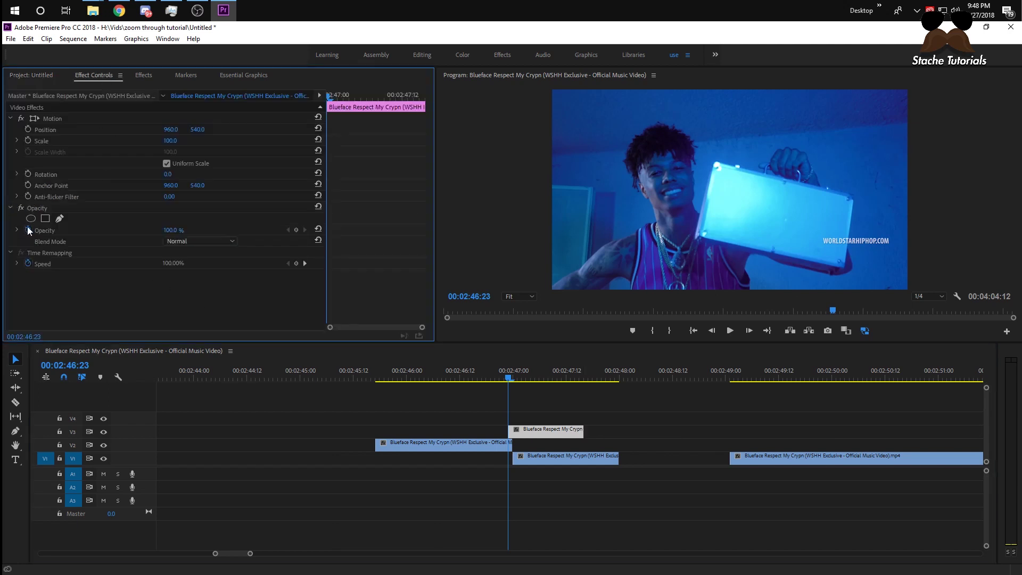
left_click(60, 223)
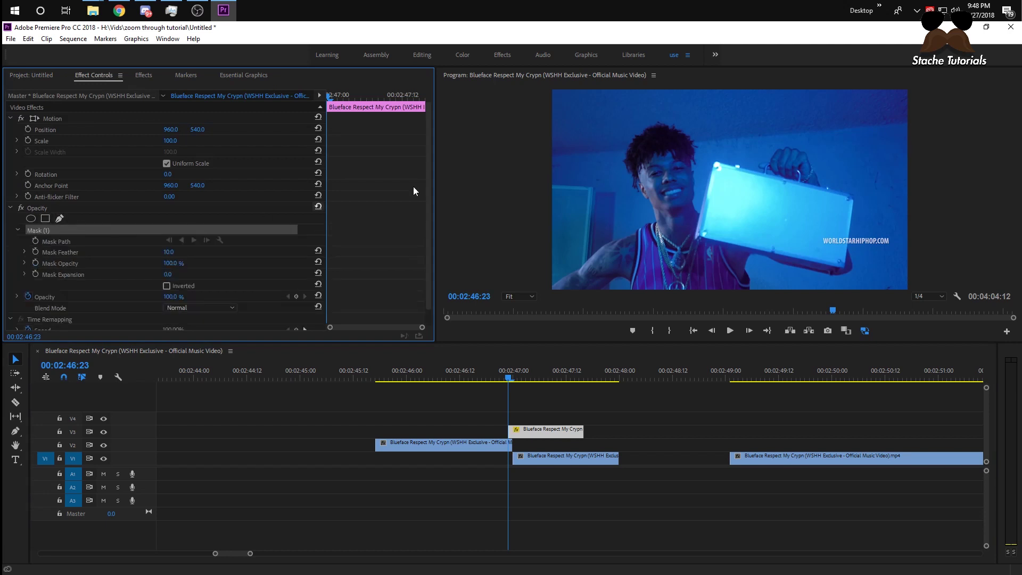
left_click(718, 168)
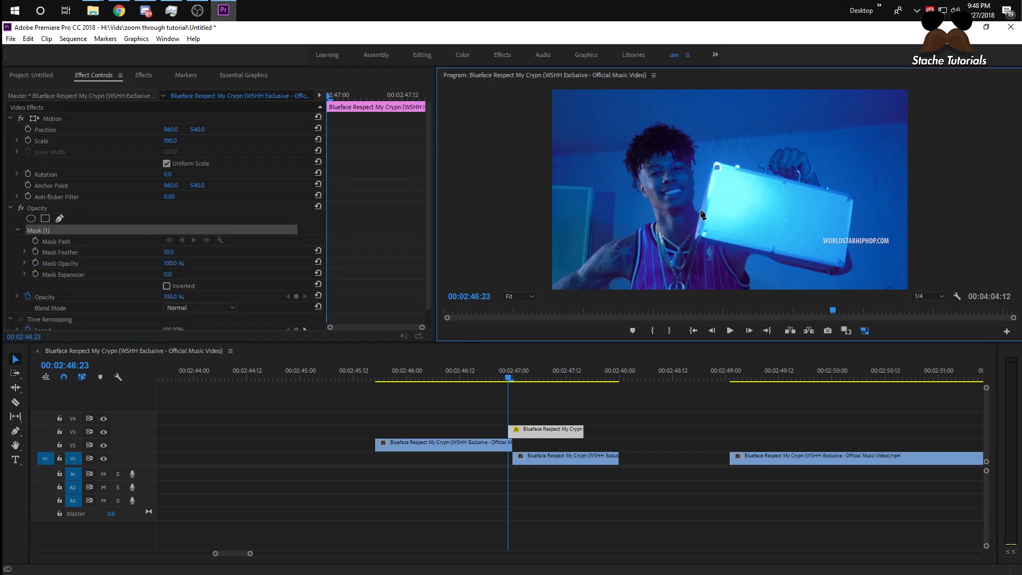
left_click(705, 231)
left_click(843, 262)
left_click(849, 201)
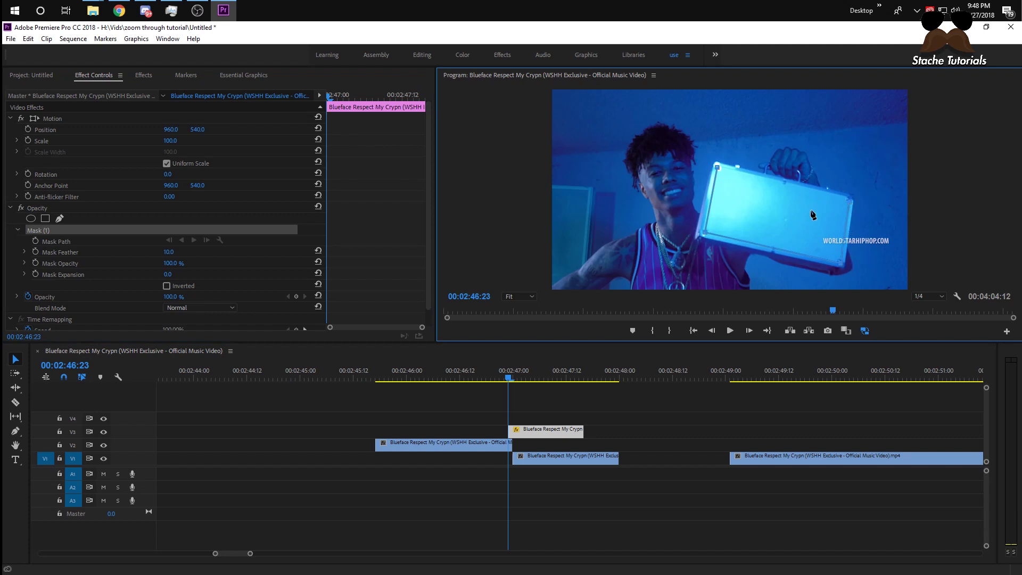
left_click(717, 168)
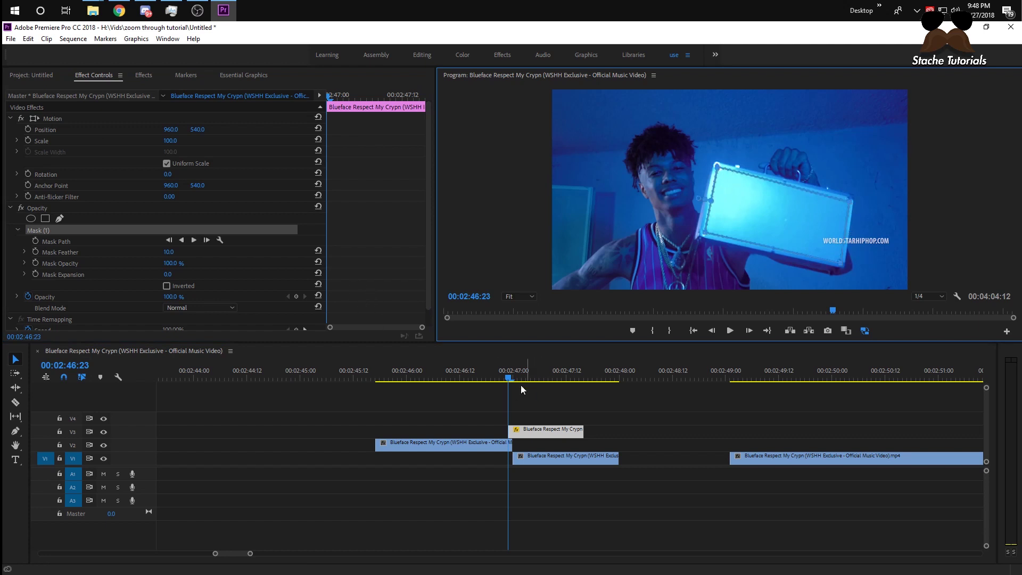
Invert the briefcase mask at 00:02:47:00 and adjust its corner points to fit the case's inner edges
left_click(749, 334)
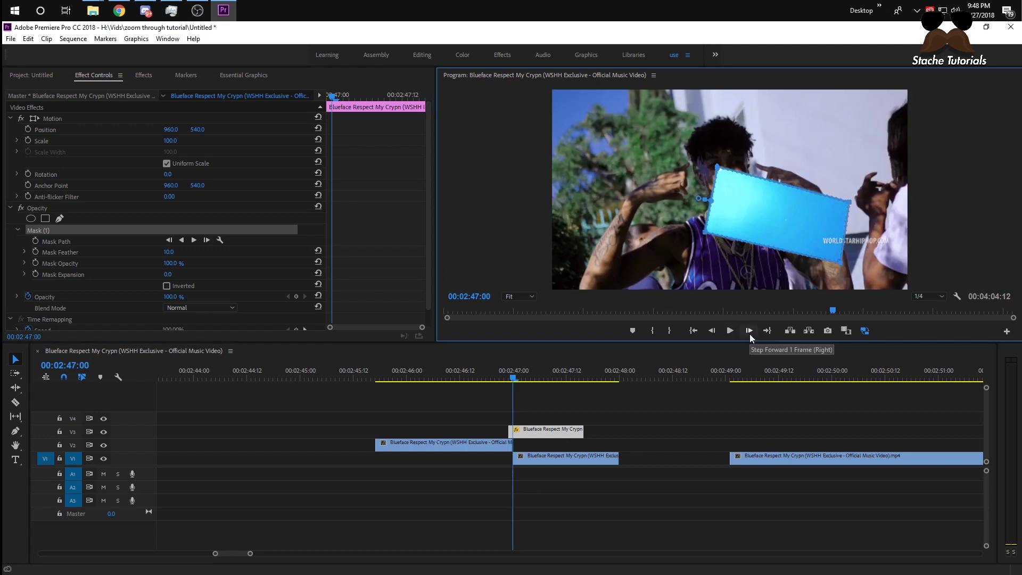
left_click(166, 286)
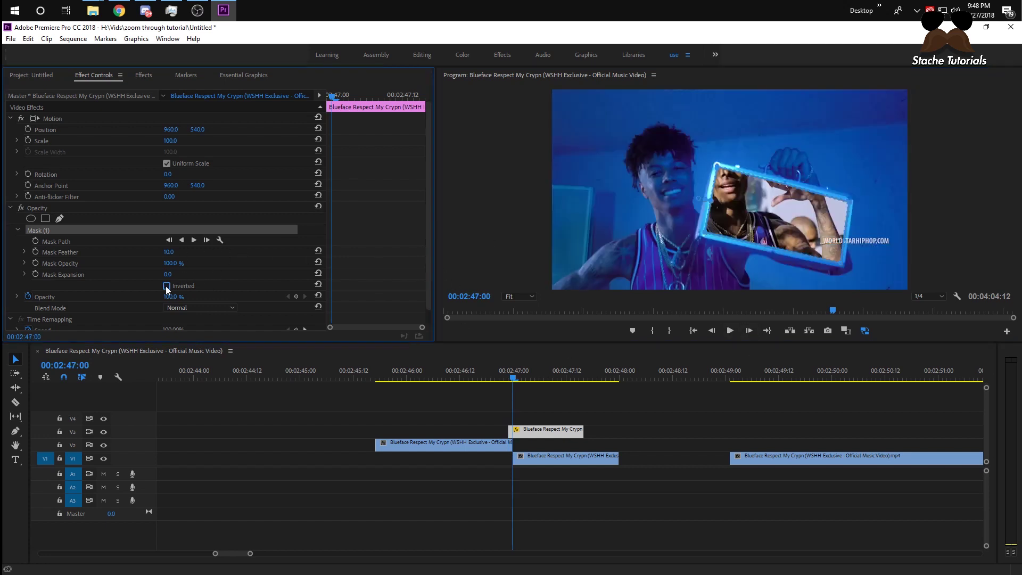
left_click(705, 237)
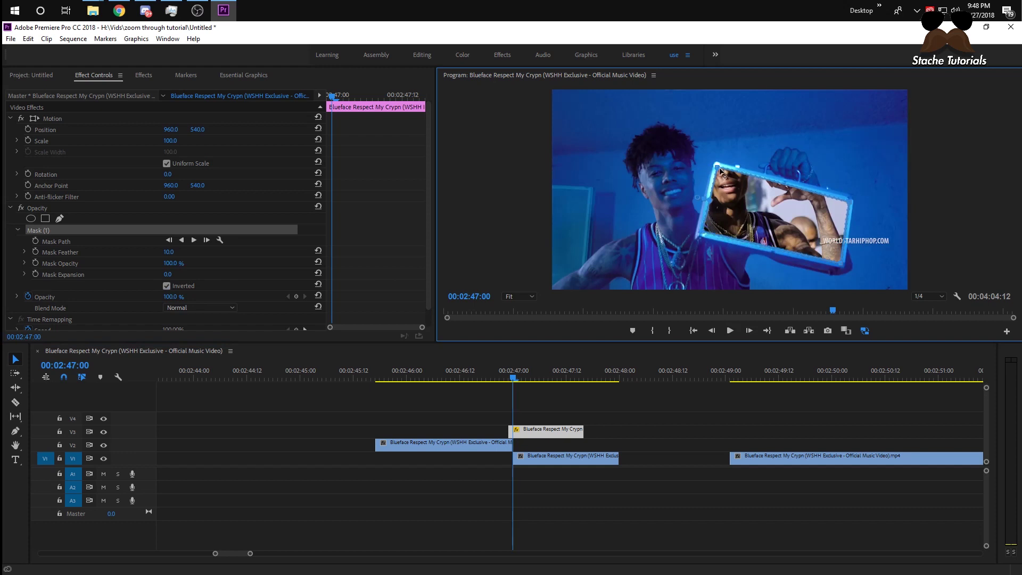
left_click_drag(719, 169, 715, 166)
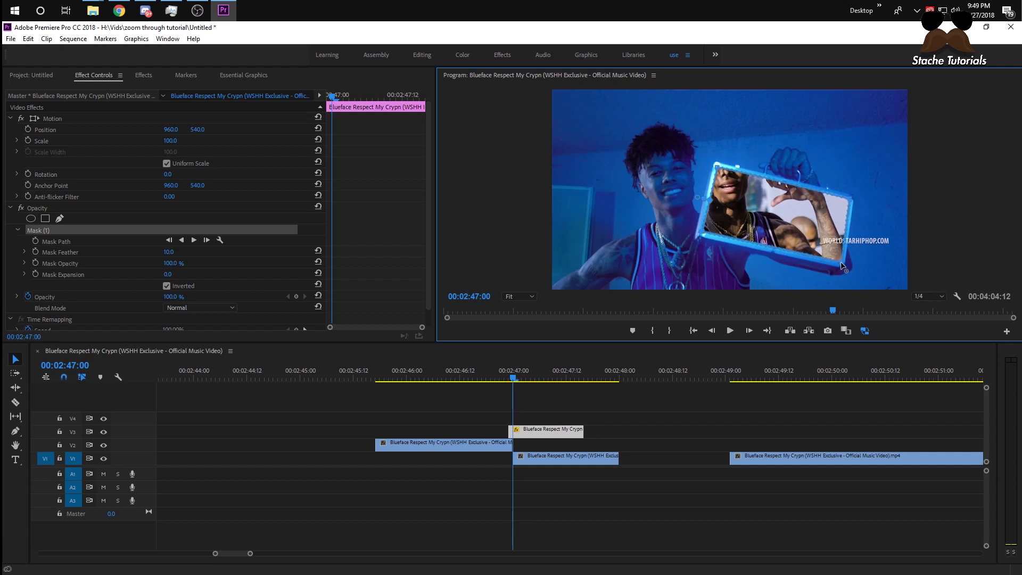
Play back the cut from the first clip into the masked still to check the footage inside the briefcase
left_click(501, 378)
key("space")
key("space")
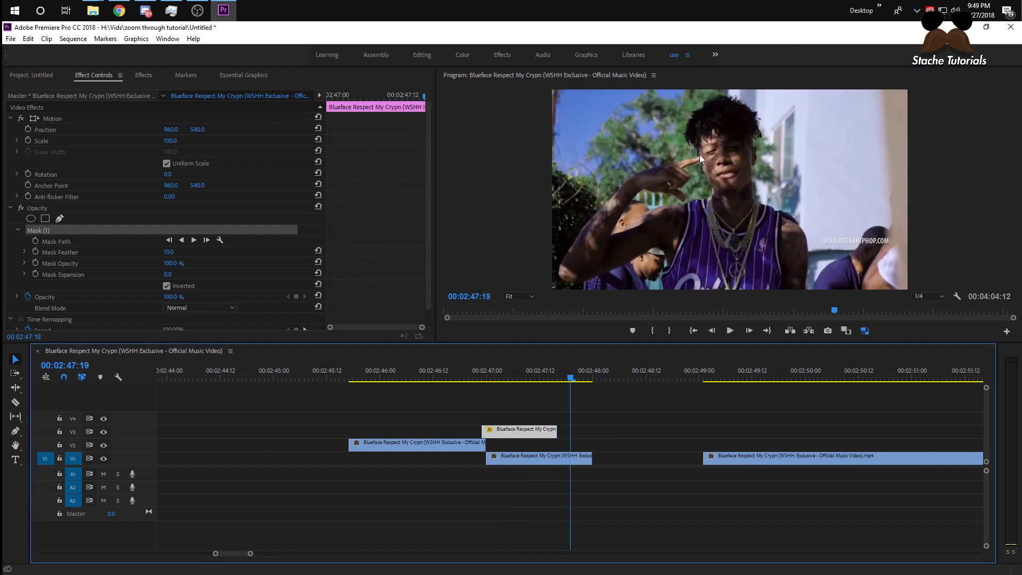
left_click(468, 375)
left_click_drag(469, 376, 495, 368)
key("space")
key("space")
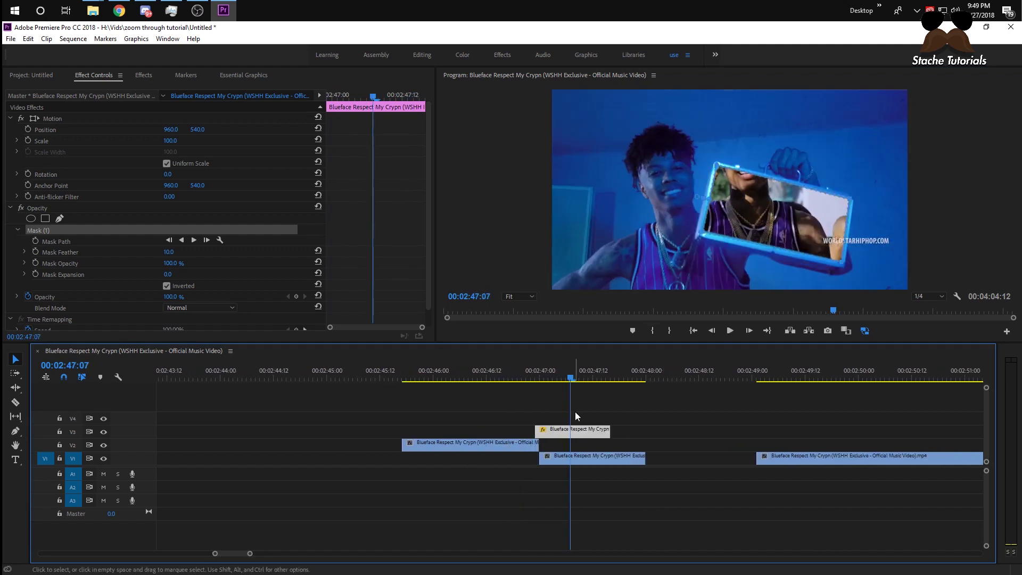
left_click_drag(569, 365, 398, 376)
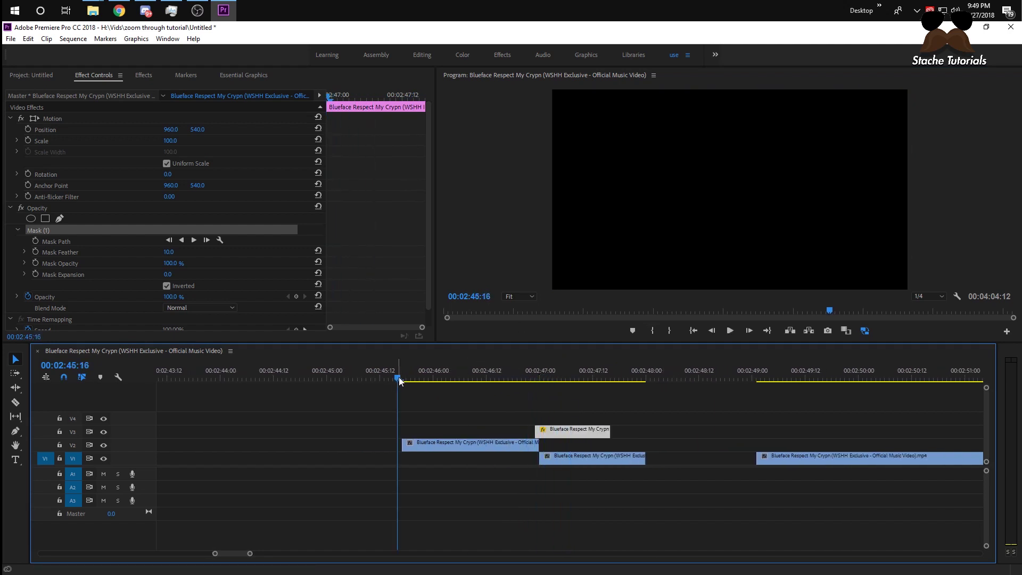
key("space")
key("space")
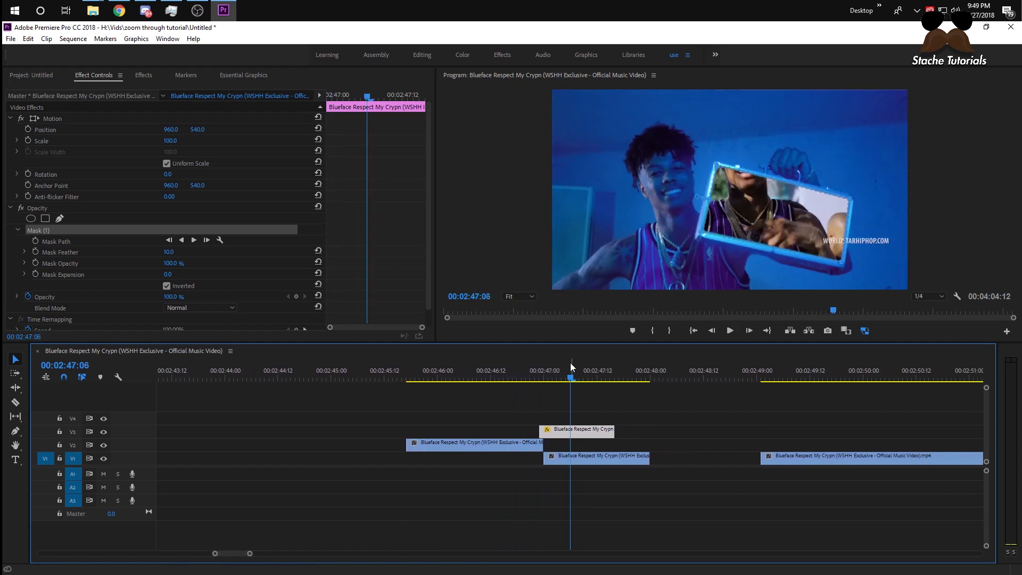
Fit the second clip on V1 inside the briefcase with scale 47, position 1196, 714 and rotation 17° at 00:02:47:00
left_click_drag(570, 372, 543, 385)
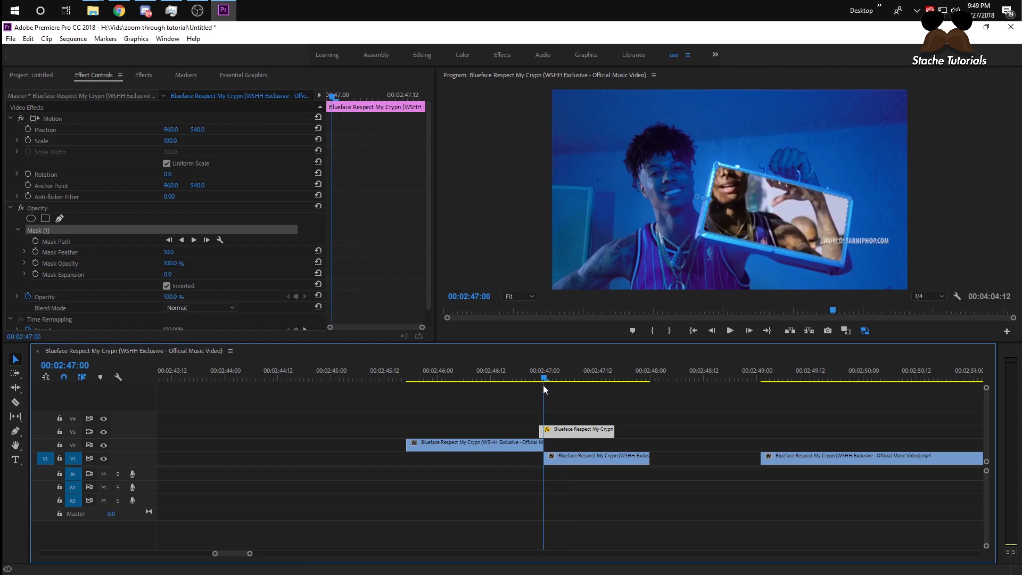
left_click(570, 458)
left_click_drag(170, 140, 301, 130)
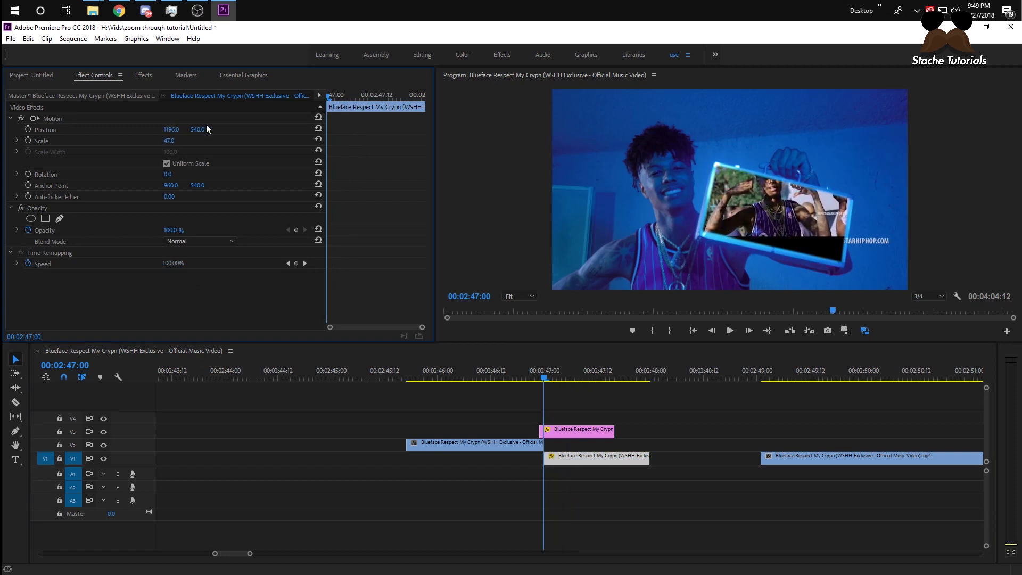
left_click_drag(201, 130, 295, 130)
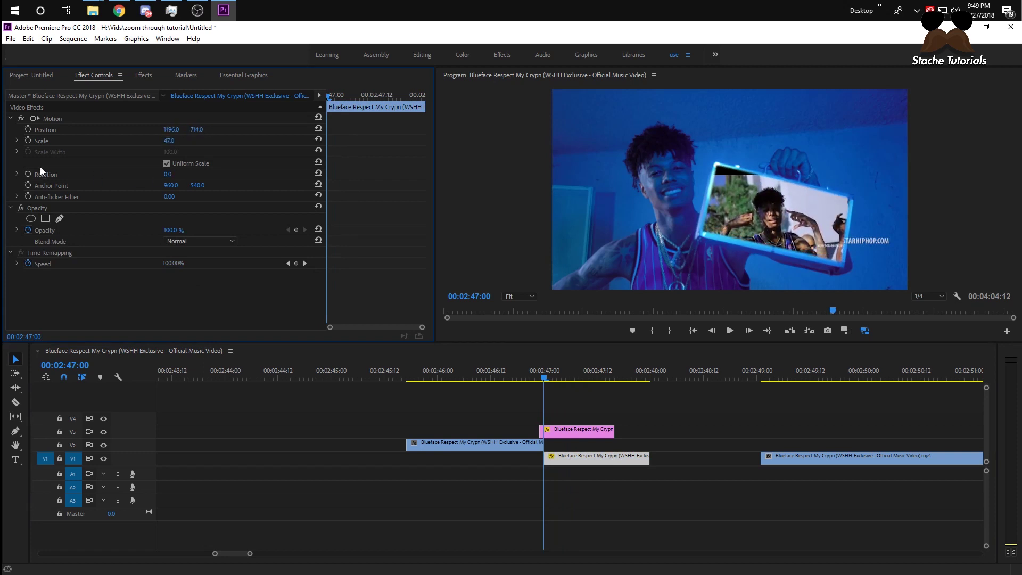
left_click_drag(169, 175, 177, 175)
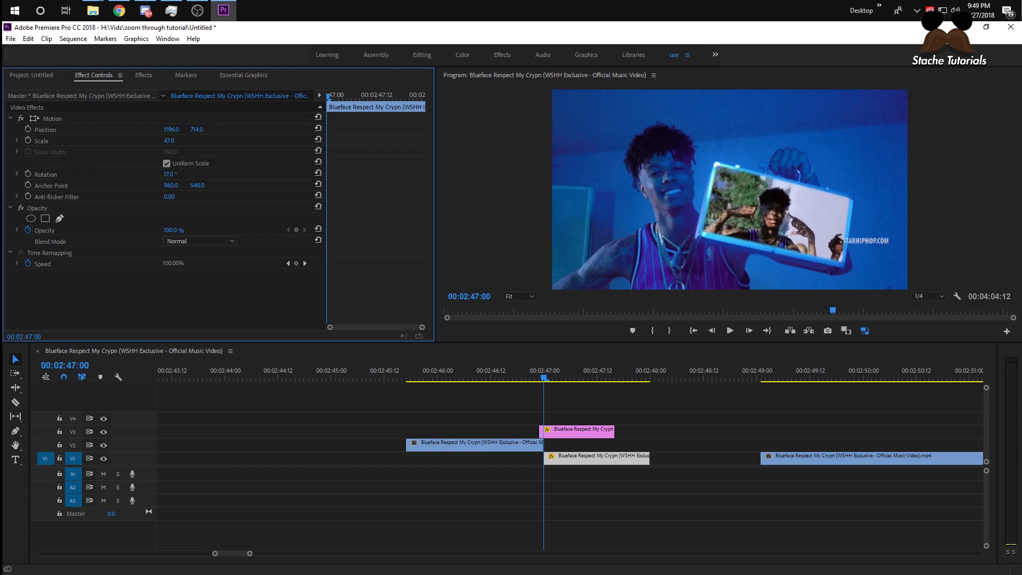
Extend the masked still on V3 well past the second clip's end and play back the transition
left_click(516, 368)
key("space")
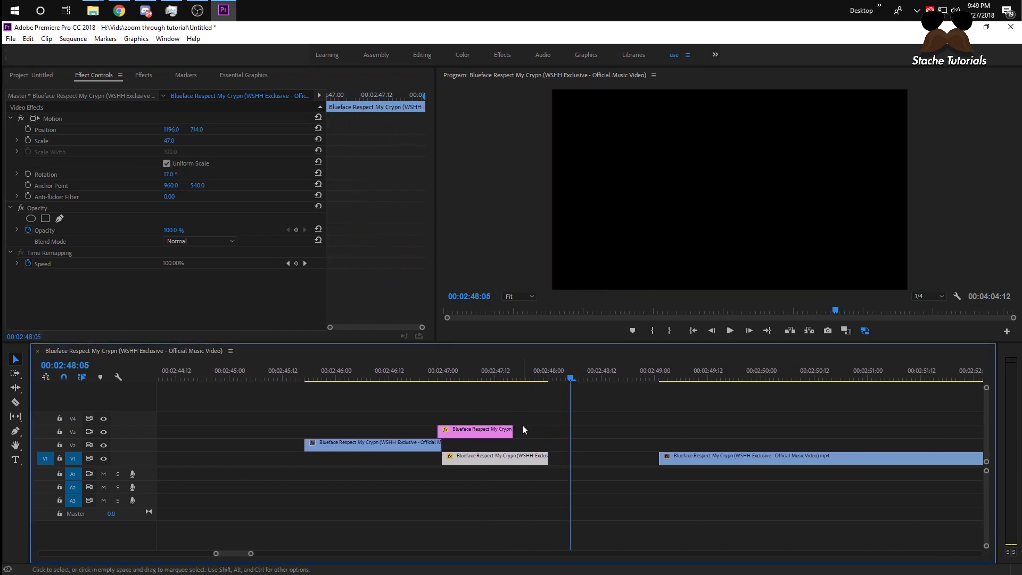
left_click_drag(512, 431, 801, 431)
left_click(426, 374)
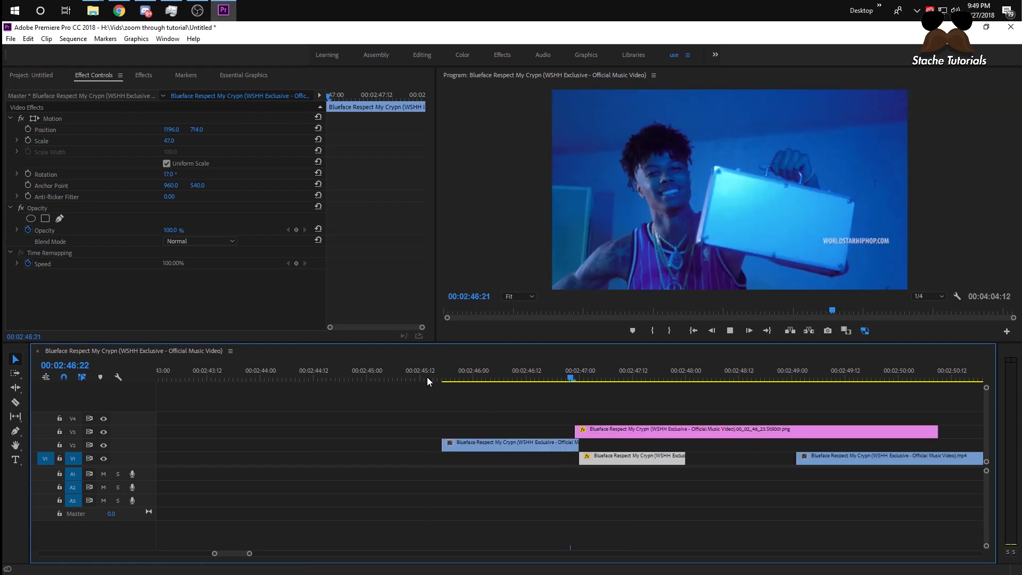
key("space")
left_click_drag(465, 371, 407, 386)
key("space")
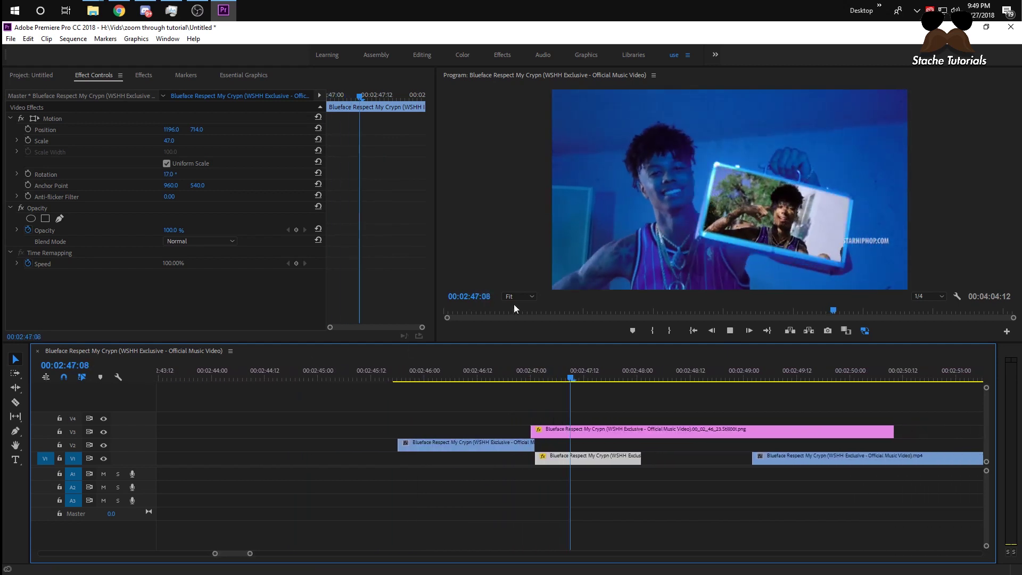
Split the masked still at 00:02:47:12 and trim its second part to end with the V1 clip at 00:02:48:00
left_click(559, 379)
left_click_drag(559, 379, 543, 380)
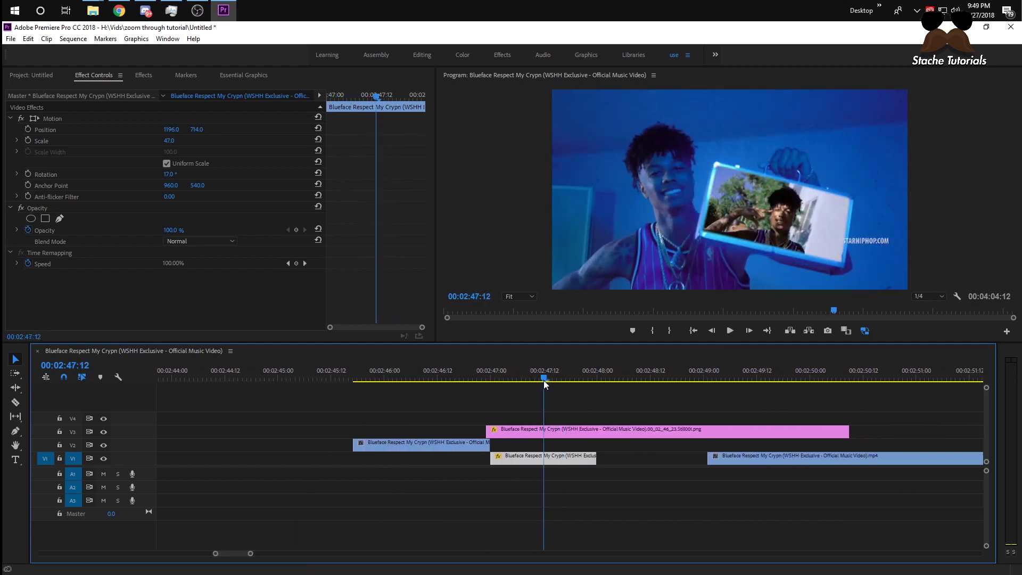
left_click(544, 433)
key("ctrl+k")
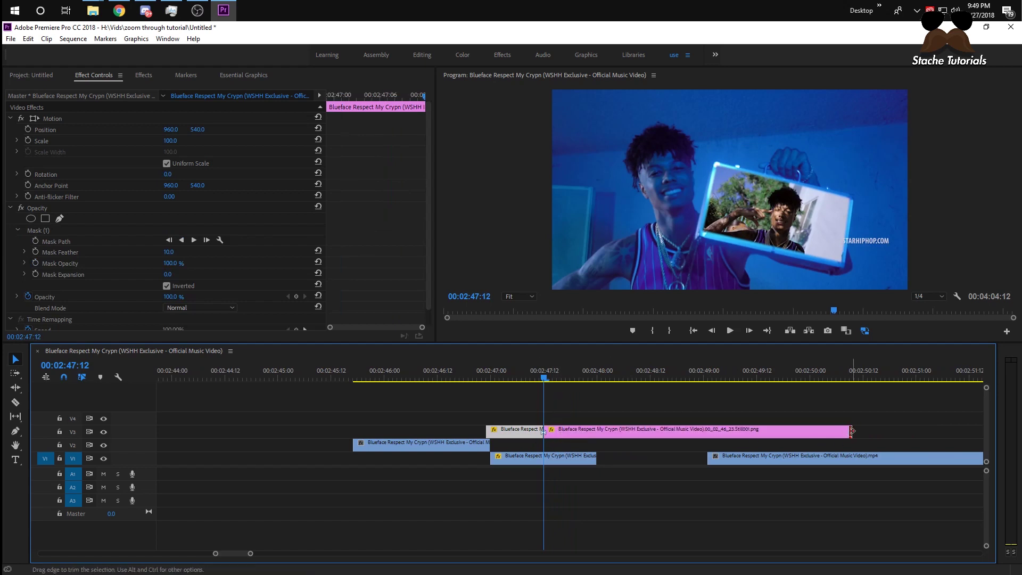
left_click_drag(849, 433, 597, 434)
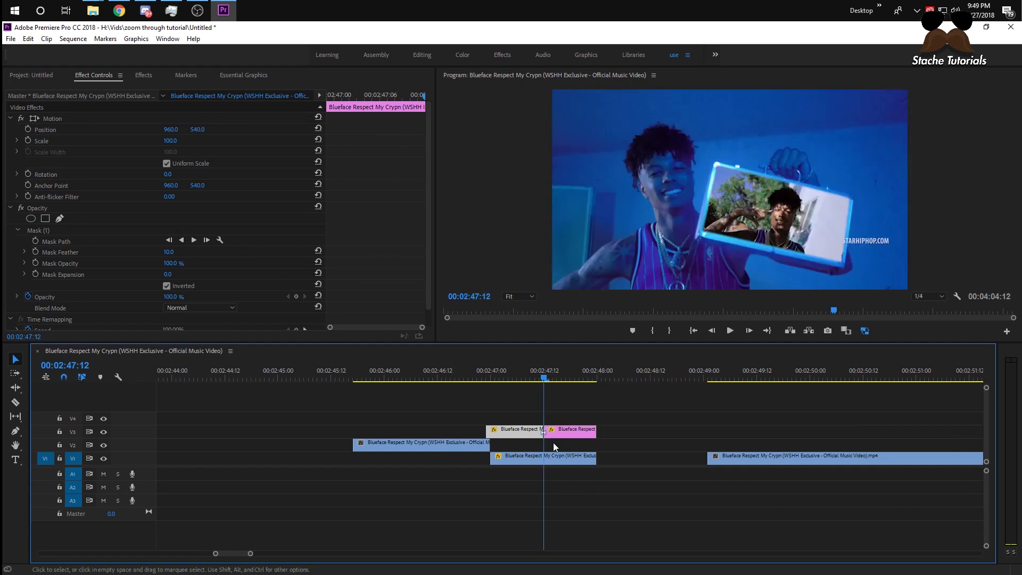
Turn on keyframing for scale, position and rotation at 00:02:47:12 on the second part of the masked still
left_click(563, 431)
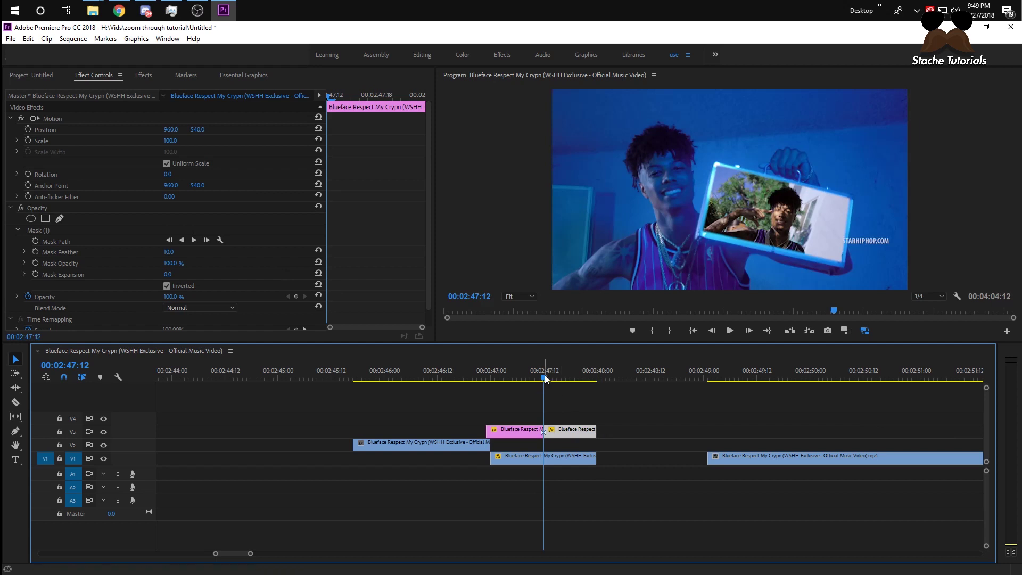
left_click(28, 138)
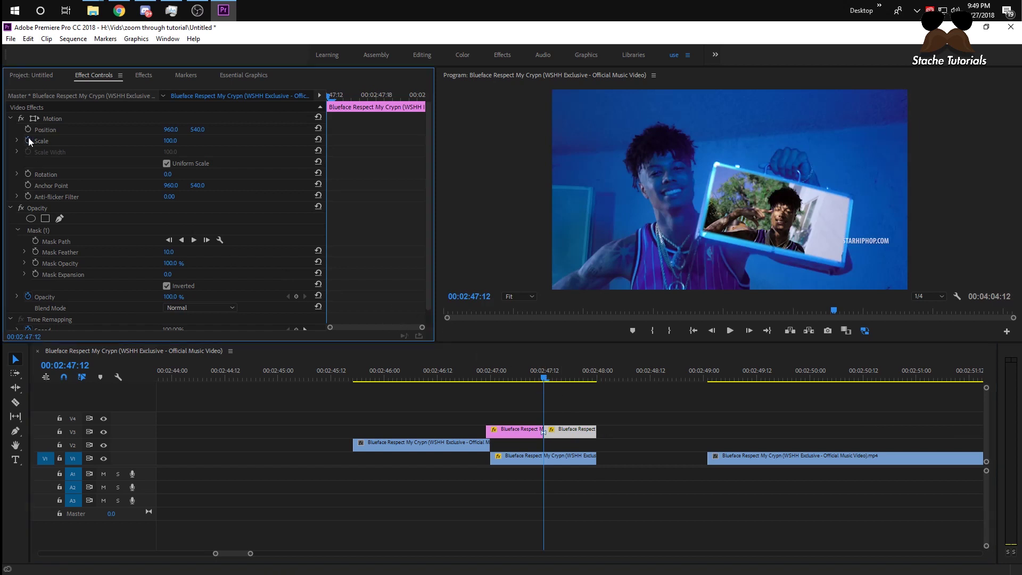
left_click(27, 127)
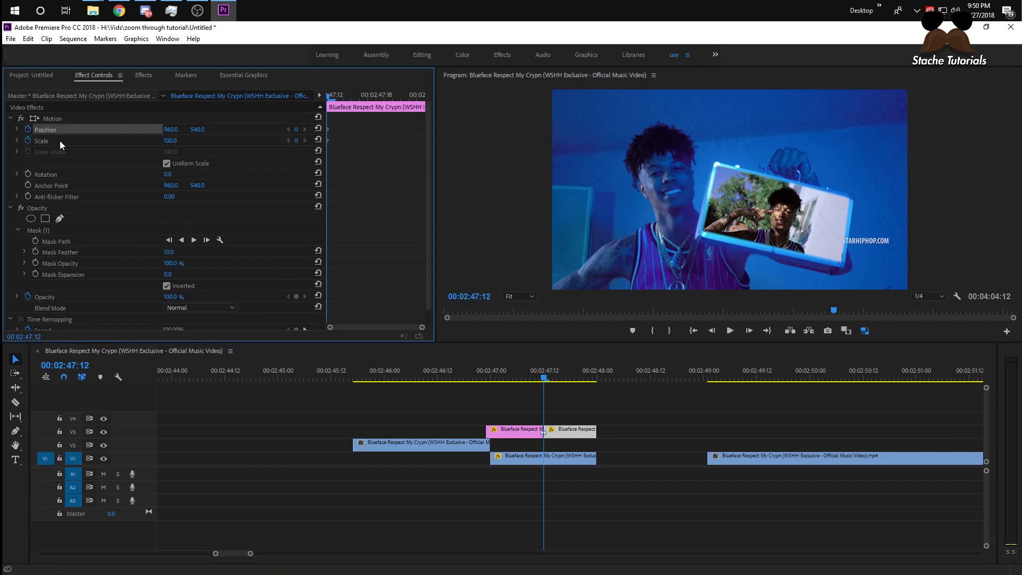
left_click(30, 174)
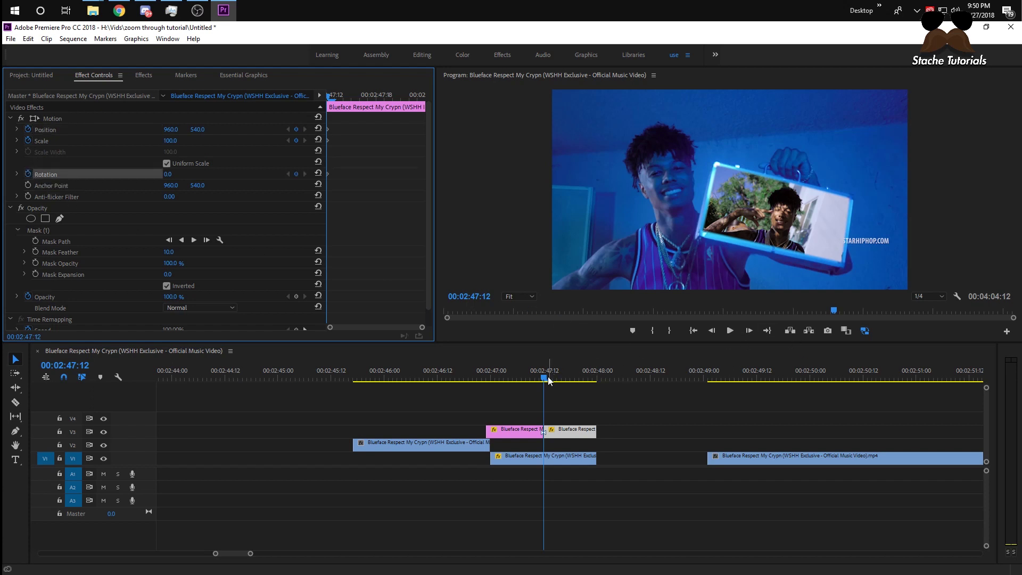
At 00:02:47:23, set the second part of the masked still to scale 472 and position -105, -115
left_click_drag(548, 378, 594, 379)
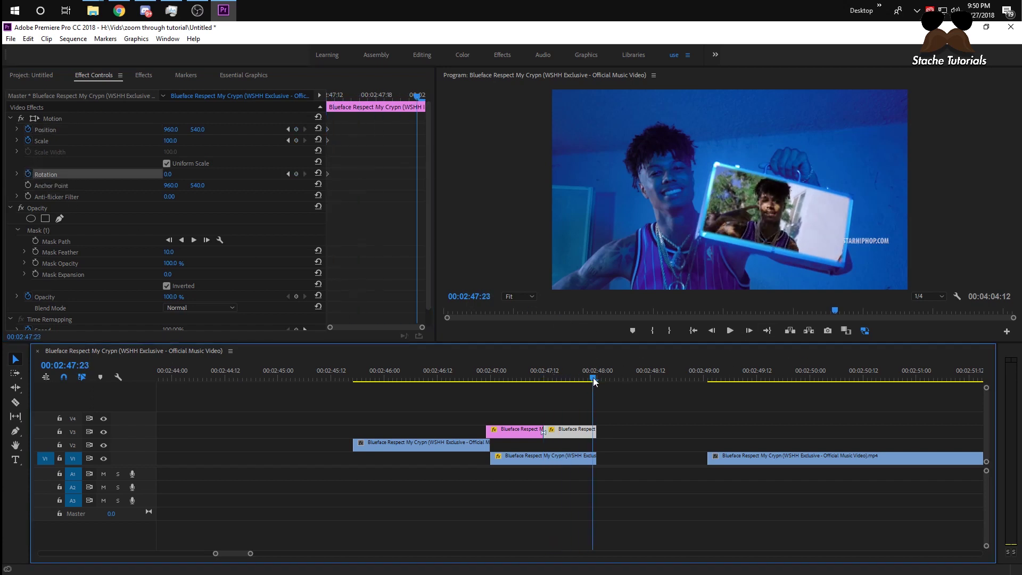
left_click(171, 140)
type("349")
key("Return")
left_click_drag(171, 140, 24, 130)
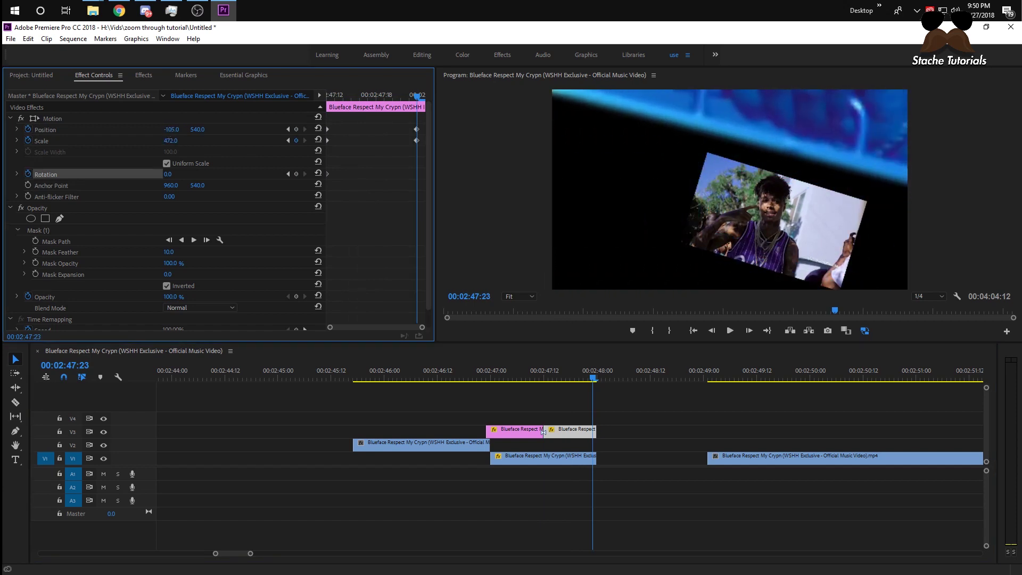
left_click_drag(196, 129, 0, 129)
left_click_drag(64, 129, 53, 130)
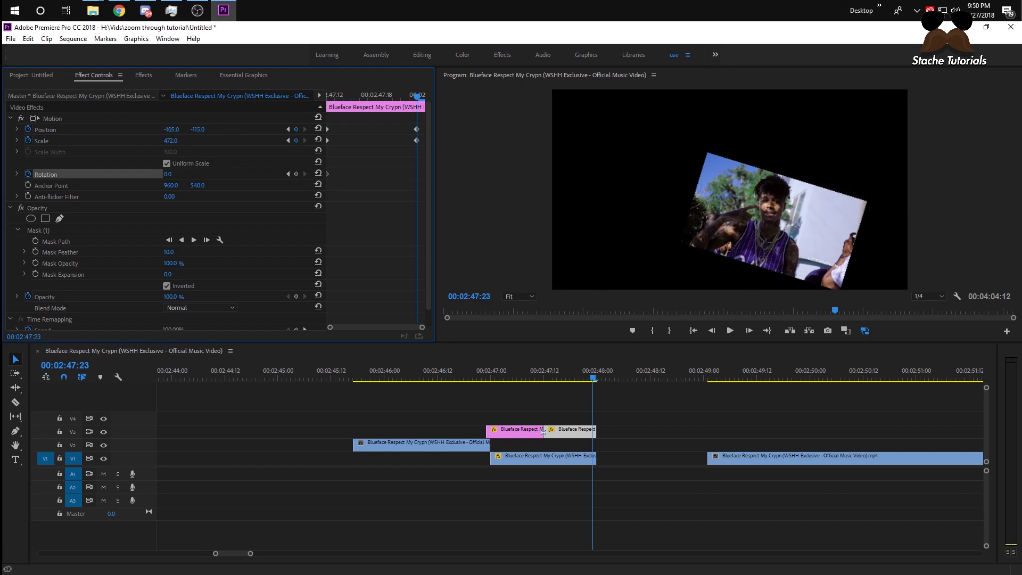
Preview the still's zoom and split the second clip on V1 at 00:02:47:12
left_click(579, 377)
left_click_drag(574, 372, 503, 382)
key("space")
key("space")
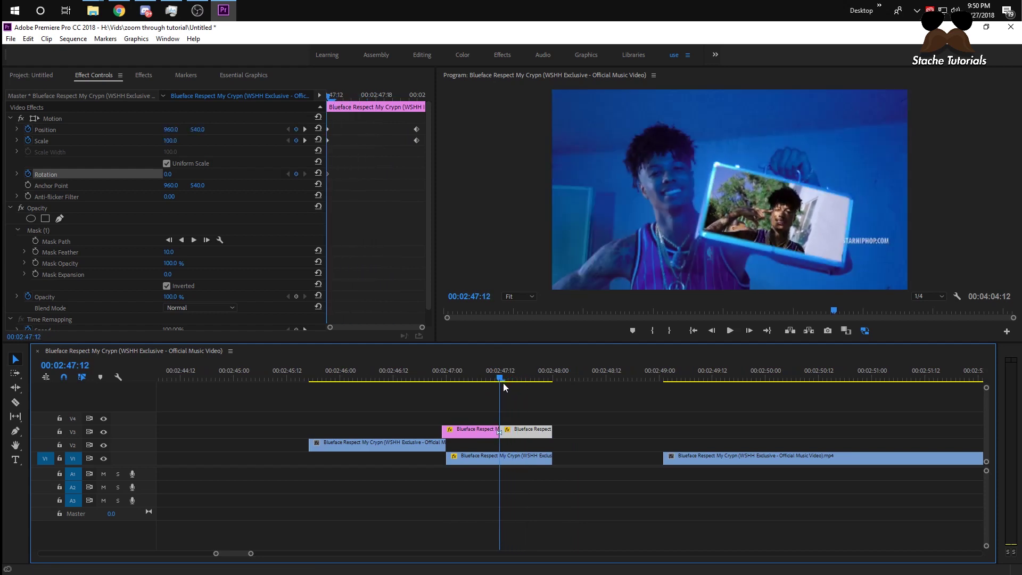
left_click(502, 463)
key("ctrl+k")
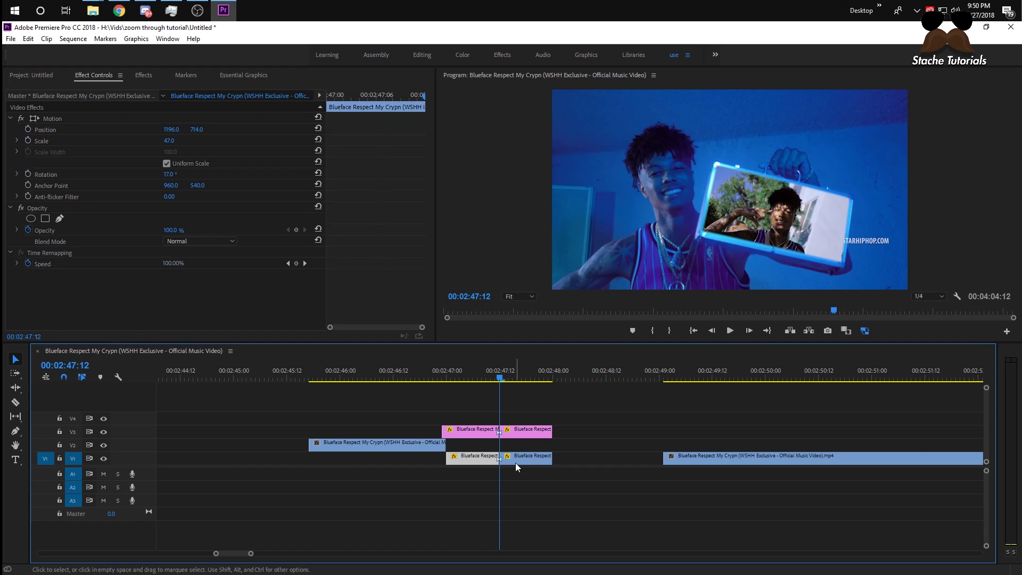
Turn on keyframing for position, scale and rotation at 00:02:47:12 on the second part of the V1 clip
left_click(515, 461)
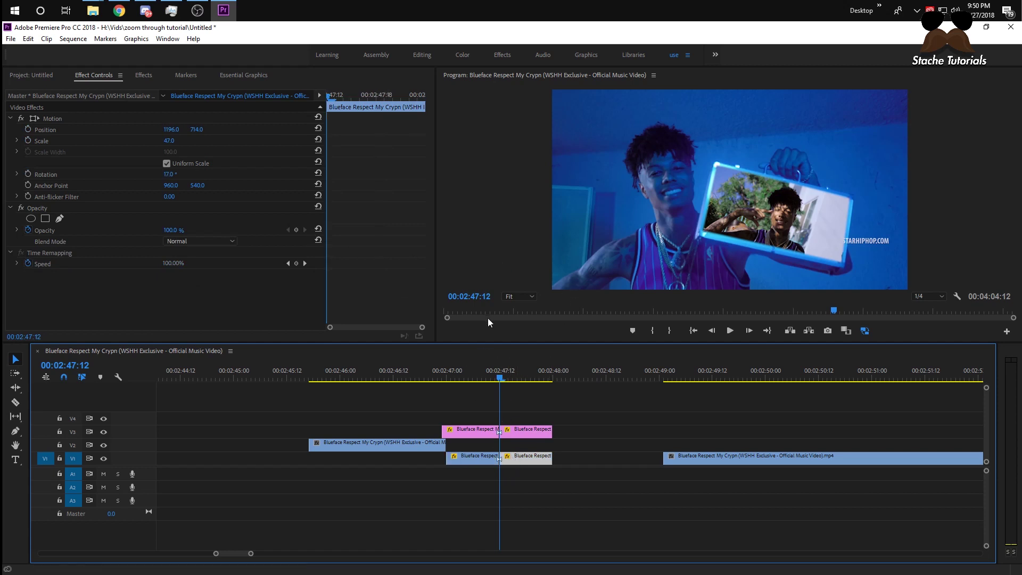
left_click(26, 129)
left_click(29, 140)
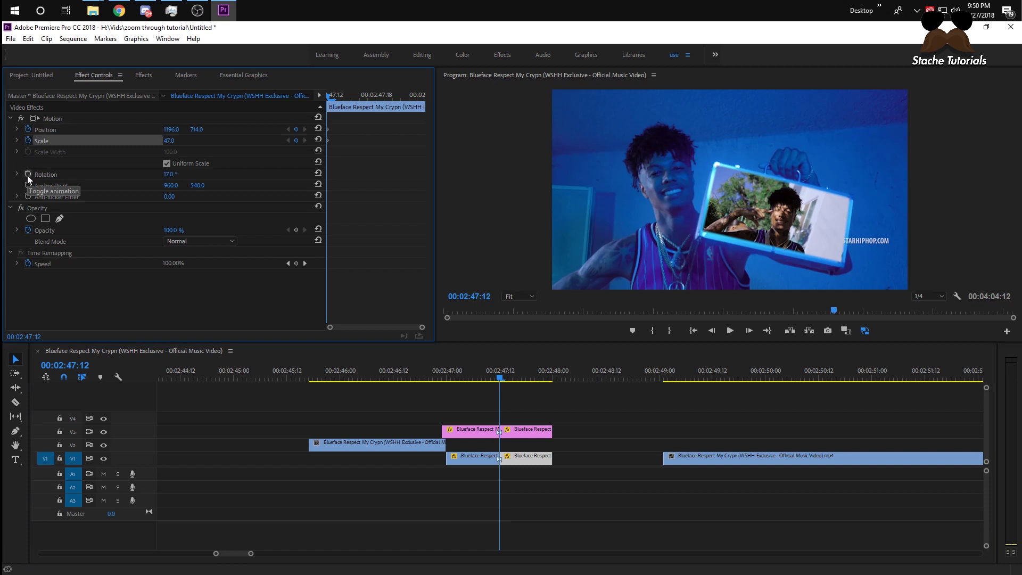
left_click(28, 174)
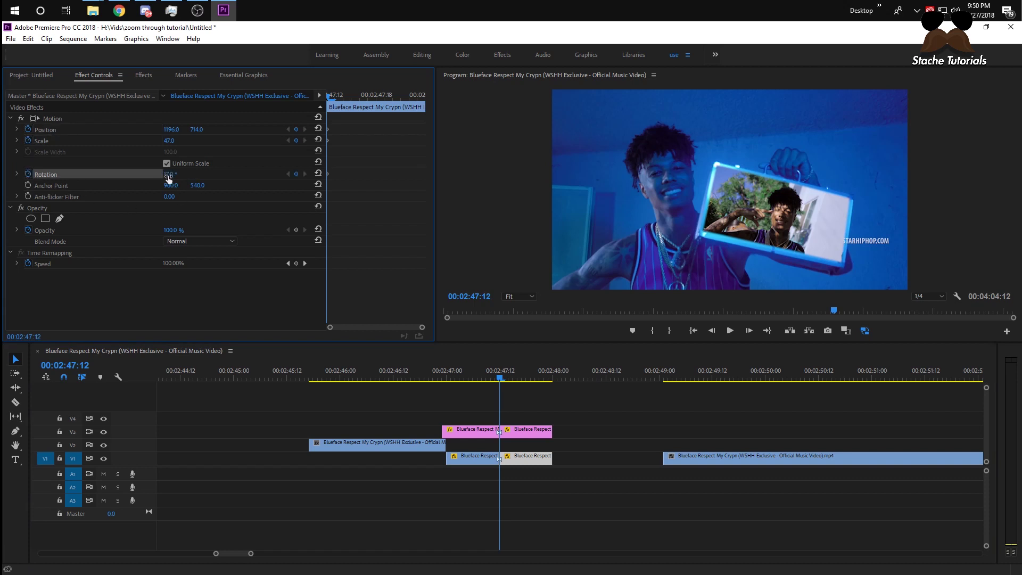
left_click_drag(166, 176, 201, 199)
At 00:02:47:22, reset the V1 clip's scale to 100, position to 960, 540 and rotation to 0°
left_click_drag(500, 374, 544, 382)
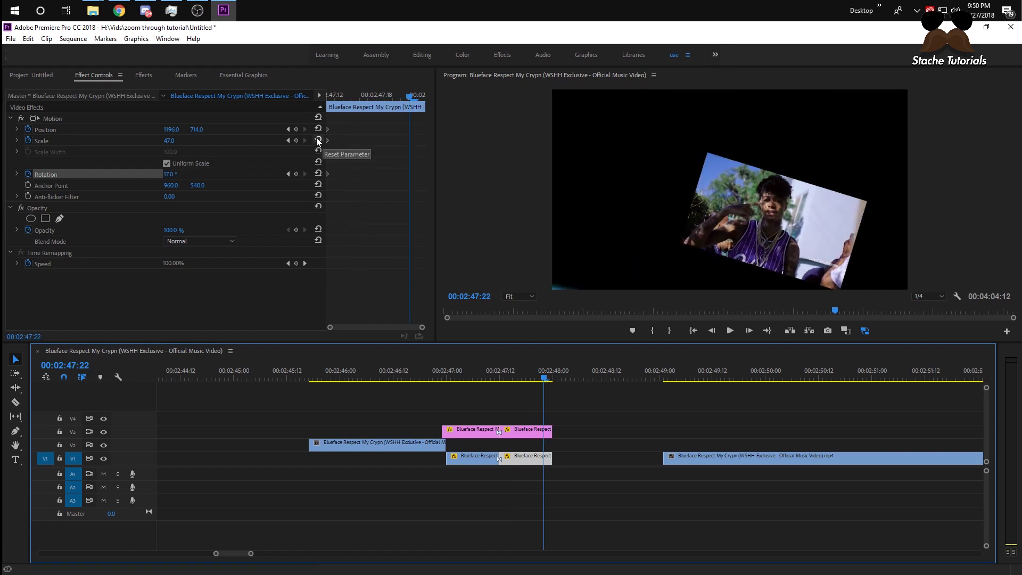
left_click(318, 141)
left_click(318, 129)
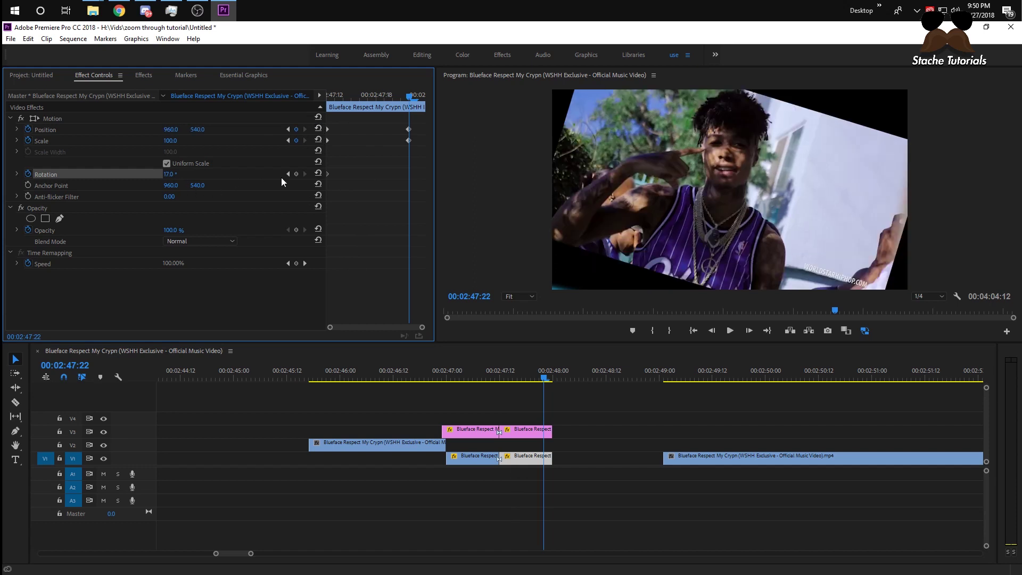
left_click(318, 173)
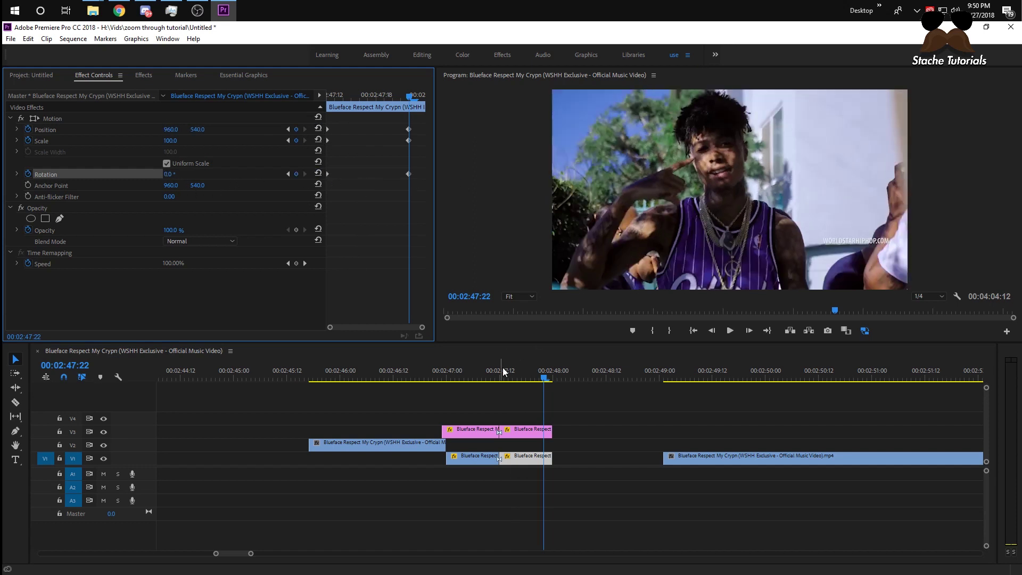
Play back the transition from the first clip and check the end of the zoom frame by frame
left_click_drag(543, 381, 345, 377)
key("space")
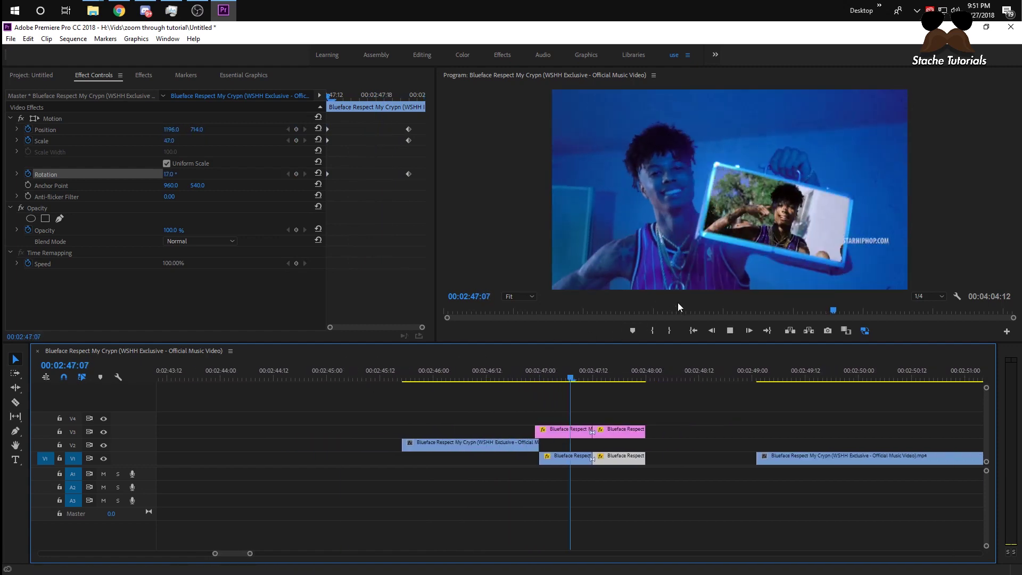
left_click_drag(505, 373, 570, 379)
key("space")
key("Right")
key("Right")
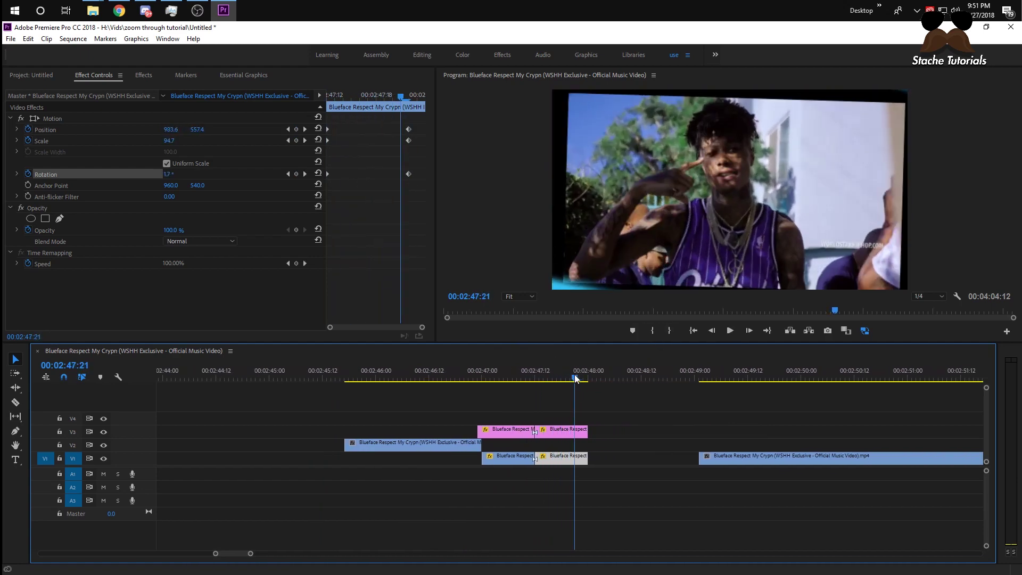
Move the V1 clip's ending position, scale and rotation keyframes earlier to about 00:02:47:19 and preview the transition
left_click_drag(408, 140, 386, 129)
left_click_drag(408, 174, 385, 174)
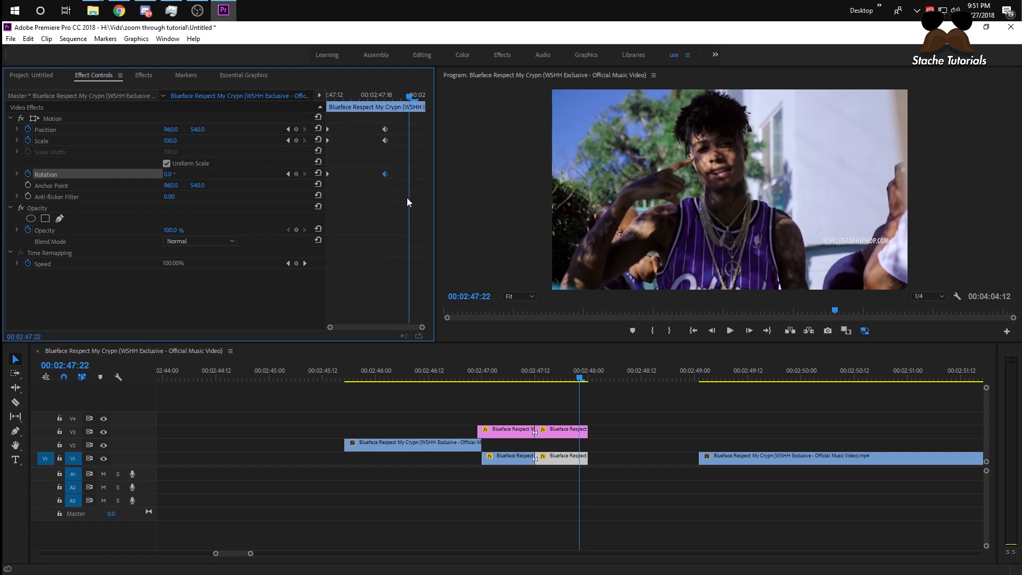
left_click(562, 382)
left_click_drag(581, 377, 555, 372)
key("space")
key("space")
left_click(522, 371)
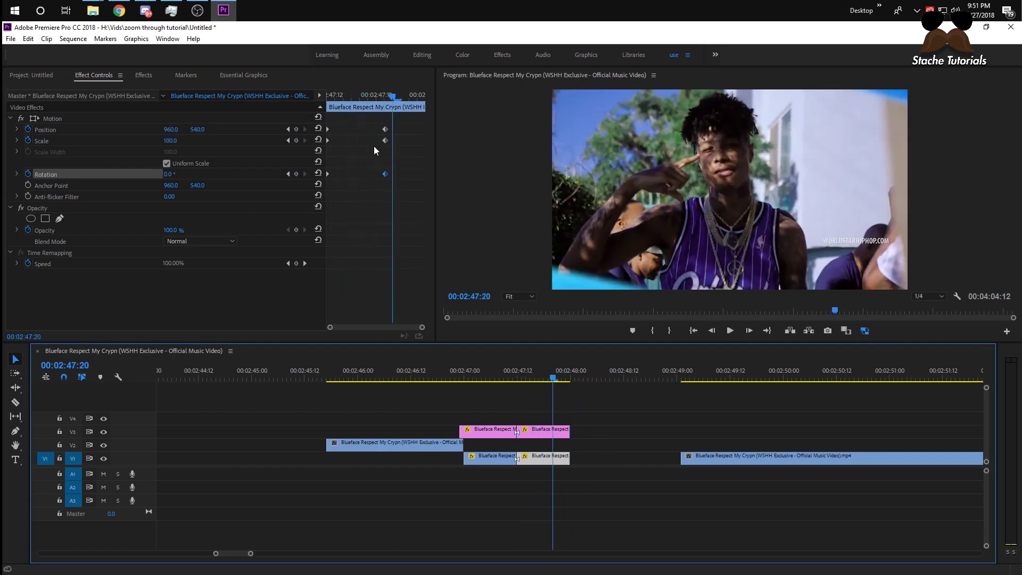
Move the V1 clip's ending position, scale and rotation keyframes to 00:02:47:16 and play back the result
left_click_drag(386, 140, 362, 129)
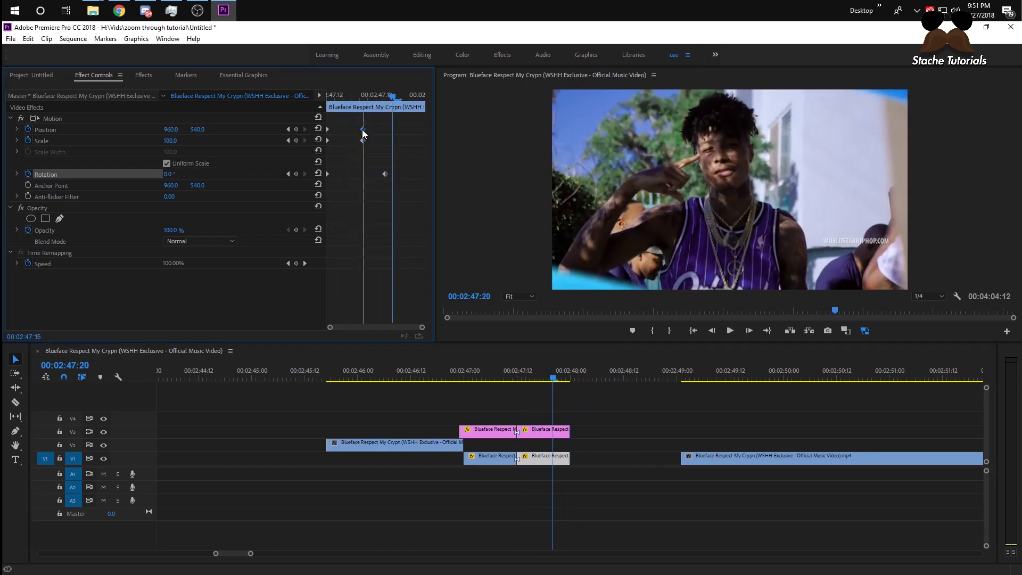
left_click_drag(386, 174, 363, 174)
left_click(454, 375)
key("space")
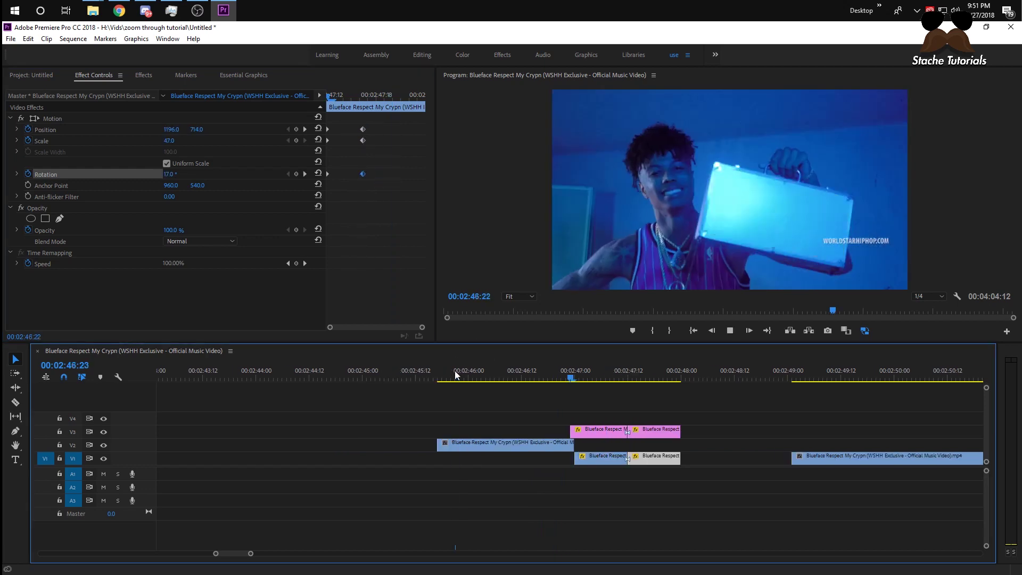
key("space")
Add a position keyframe with horizontal value 1200 at 00:02:47:15 on the V1 clip and preview it
left_click_drag(549, 376, 517, 373)
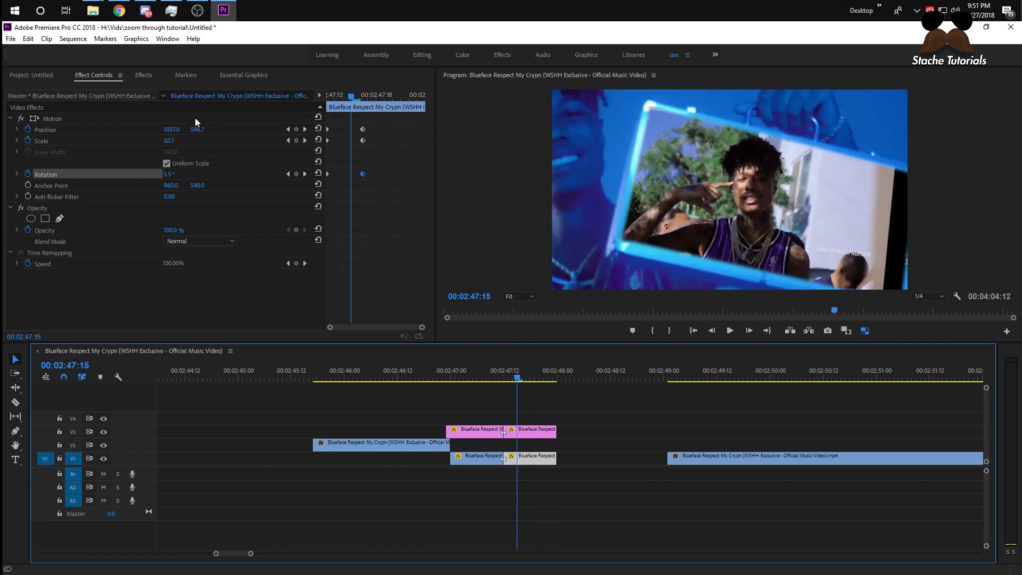
left_click_drag(172, 129, 258, 130)
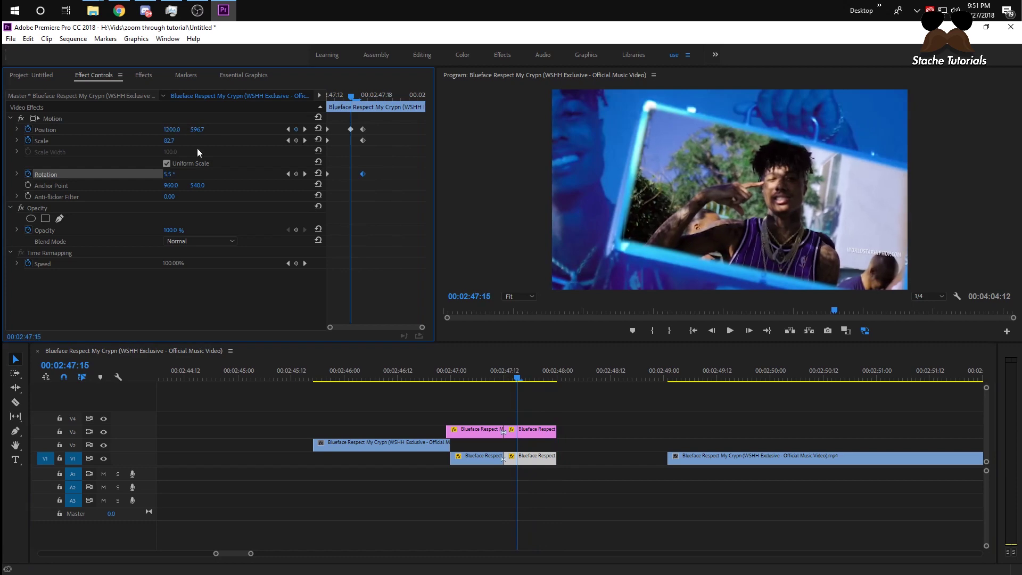
left_click_drag(519, 380, 487, 378)
key("space")
Replay the complete zoom-through transition starting from the first clip
key("space")
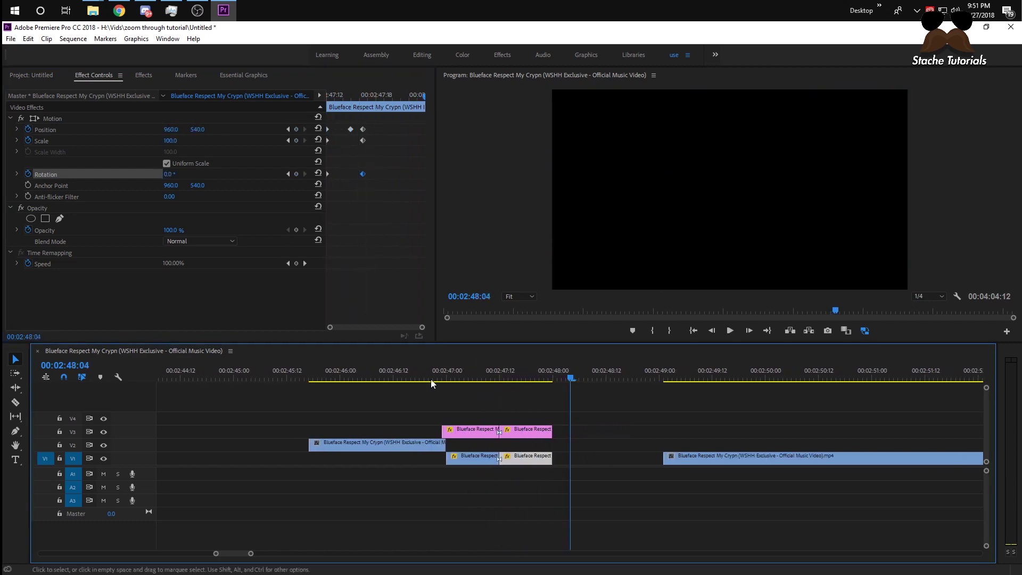
left_click(430, 379)
key("space")
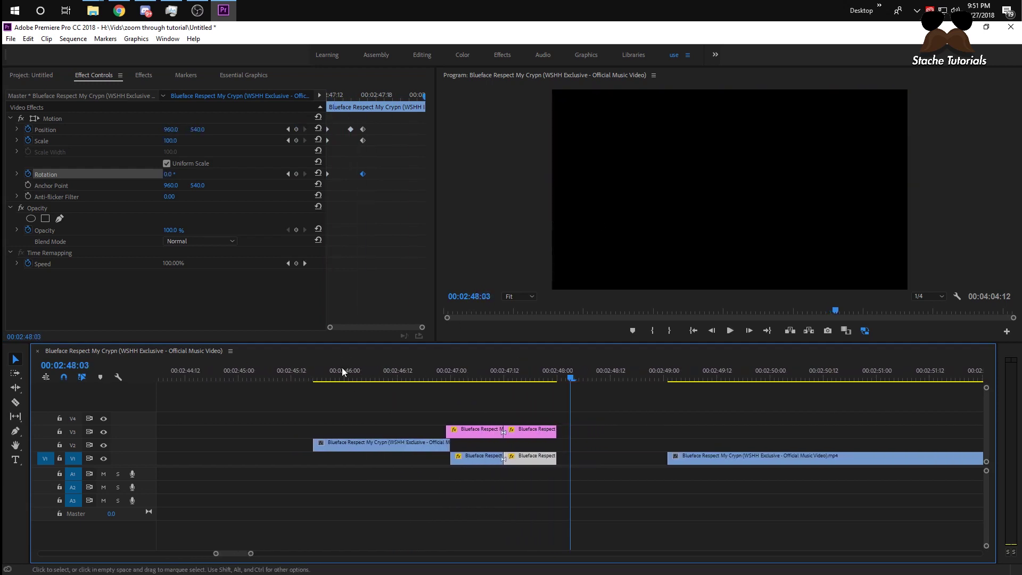
left_click(338, 366)
key("space")
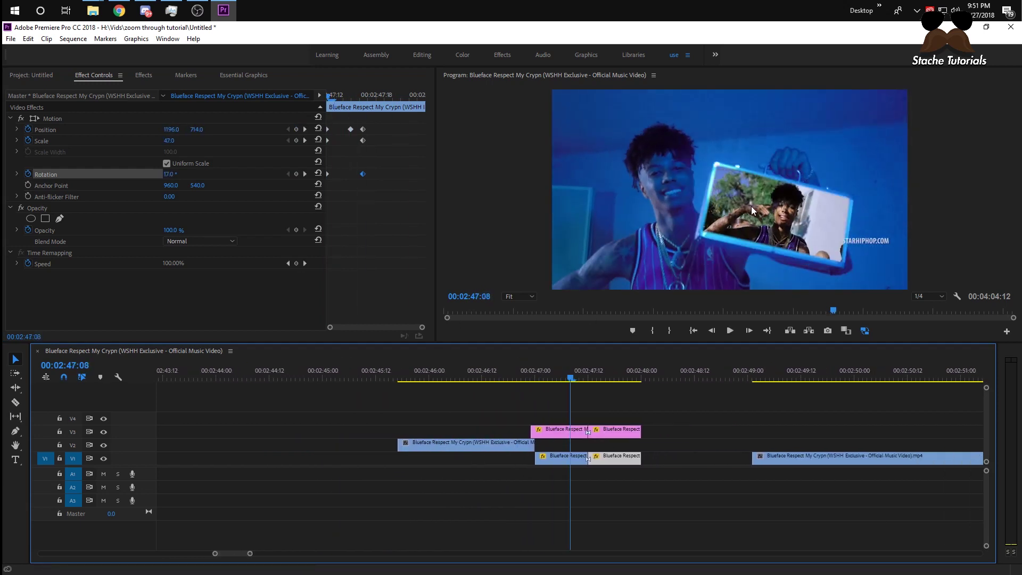
key("space")
key("space")
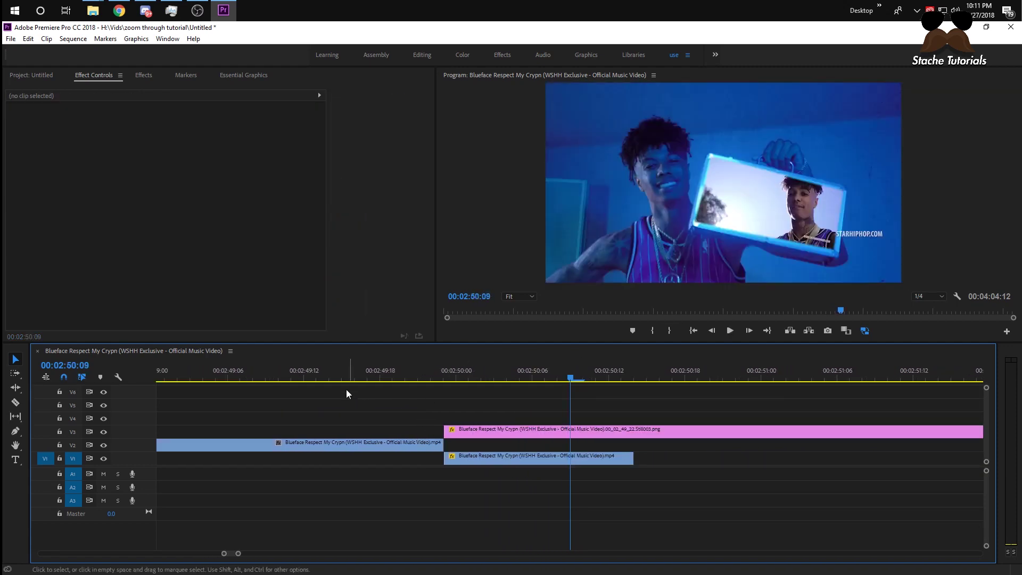
Play back the masked briefcase section of the sequence around 00:02:50:00
key("=")
key("=")
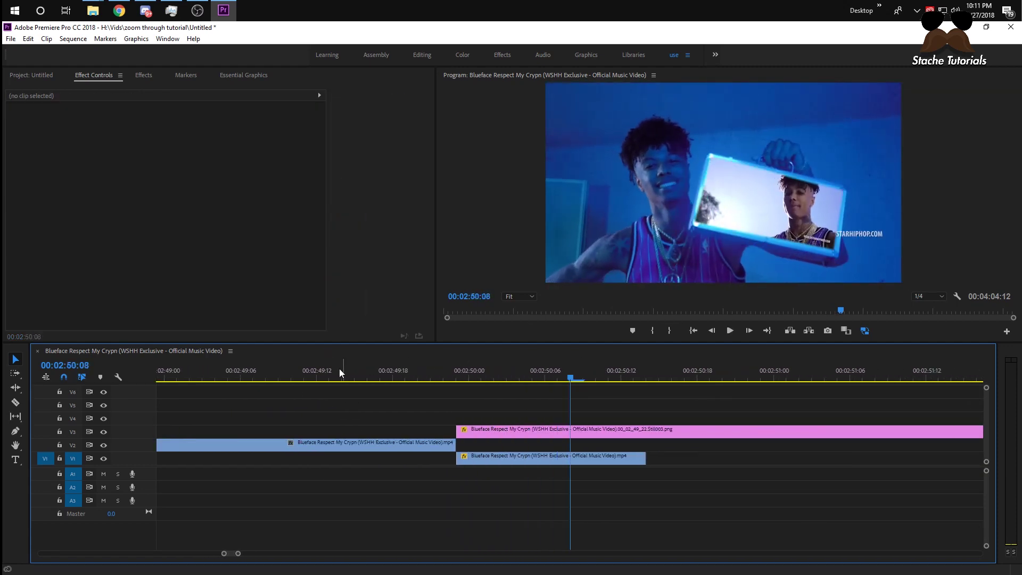
left_click(316, 371)
key("space")
key("space")
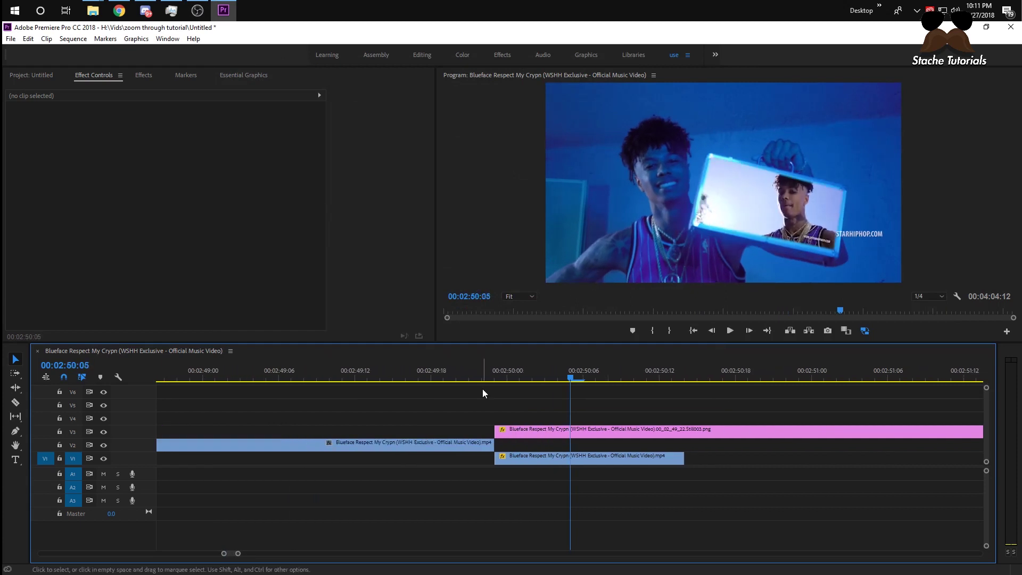
left_click(468, 371)
key("space")
key("space")
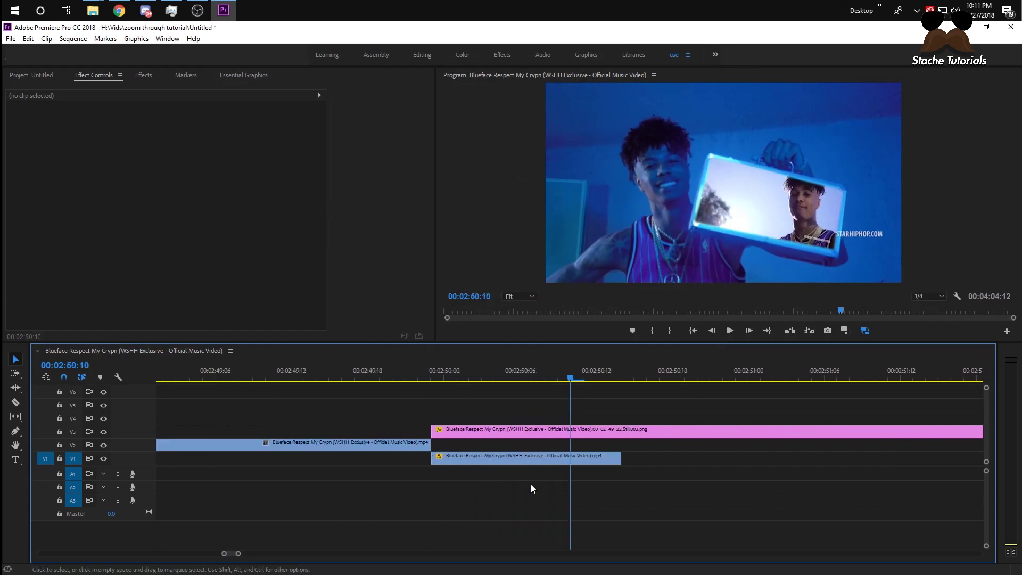
Add a video track and place a copy of the masked still on V1 beneath the second clip
left_click_drag(238, 553, 244, 555)
key("minus")
key("minus")
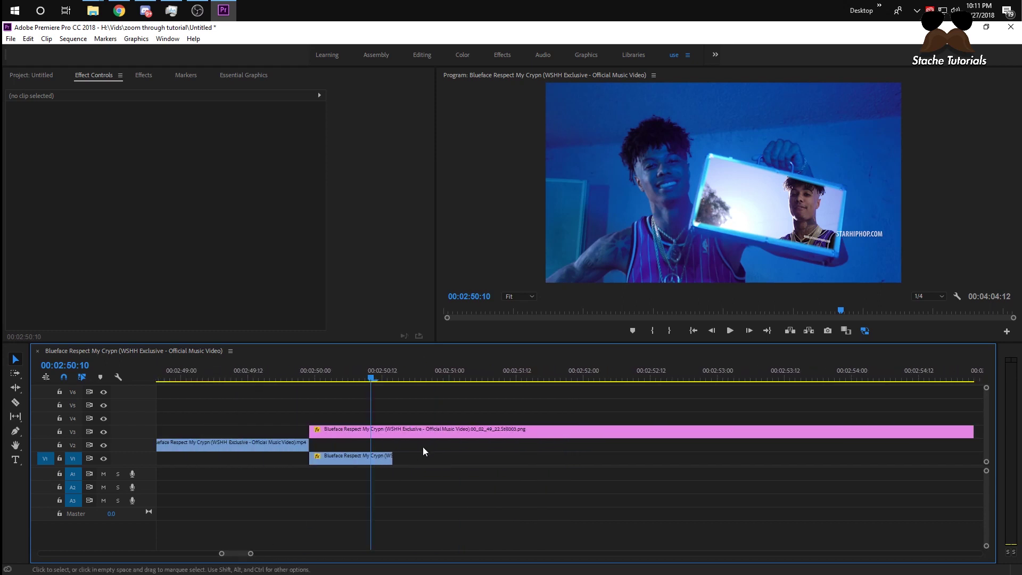
left_click(429, 430)
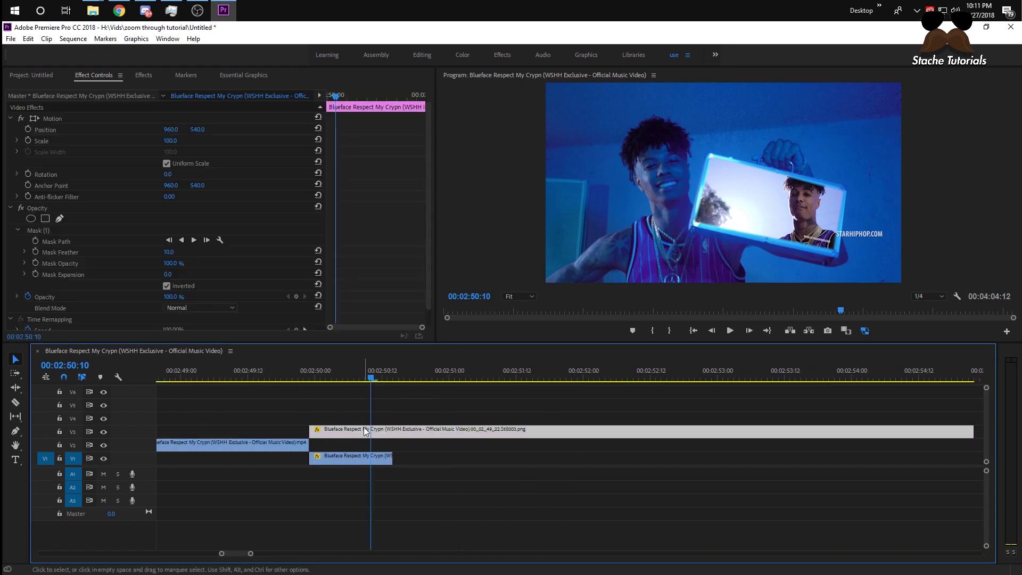
left_click_drag(367, 431, 362, 471)
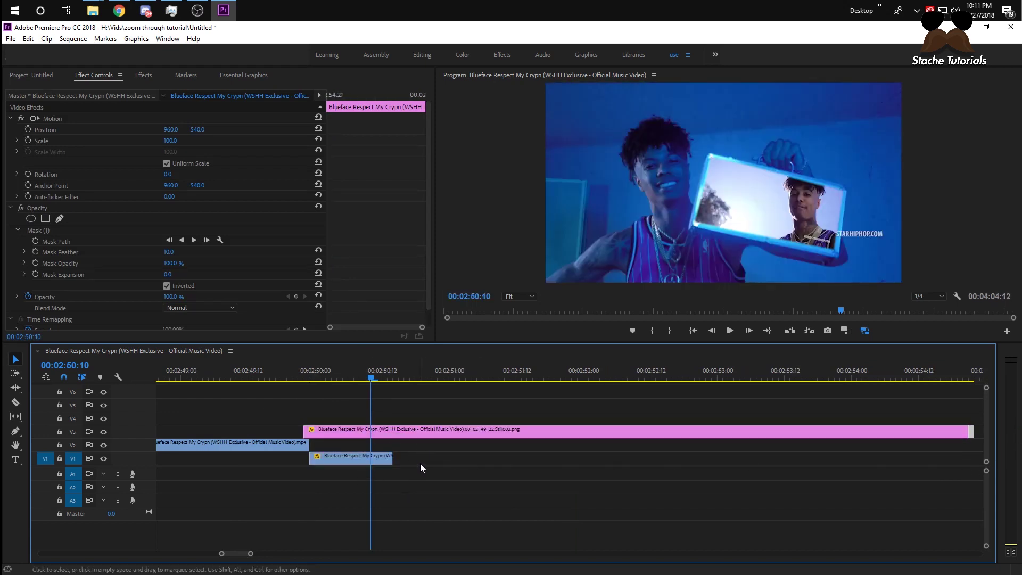
right_click(141, 457)
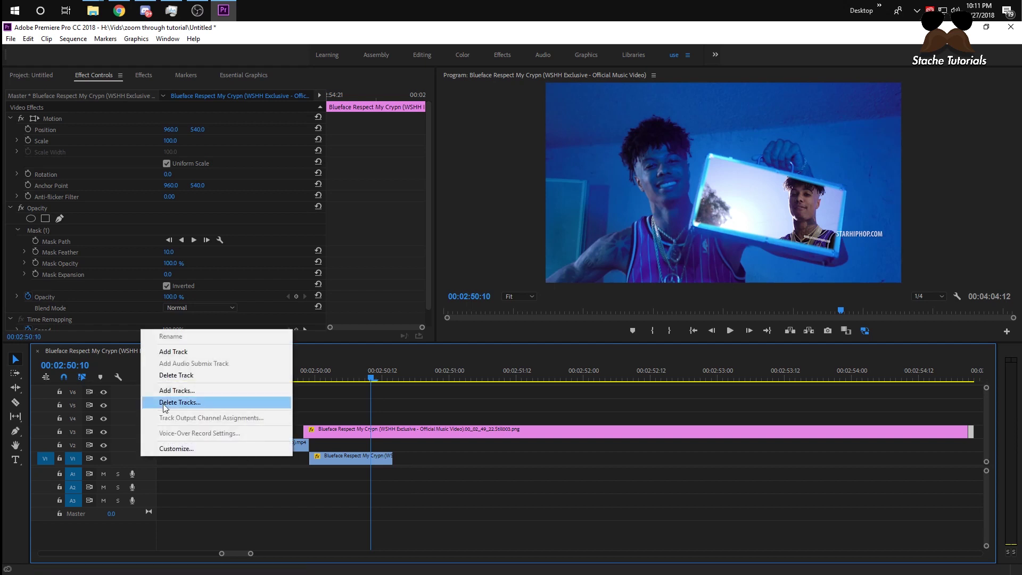
left_click(173, 351)
mouse_move(332, 456)
left_mouse_down()
mouse_move(338, 433)
mouse_move(332, 454)
left_mouse_up()
left_click(341, 419)
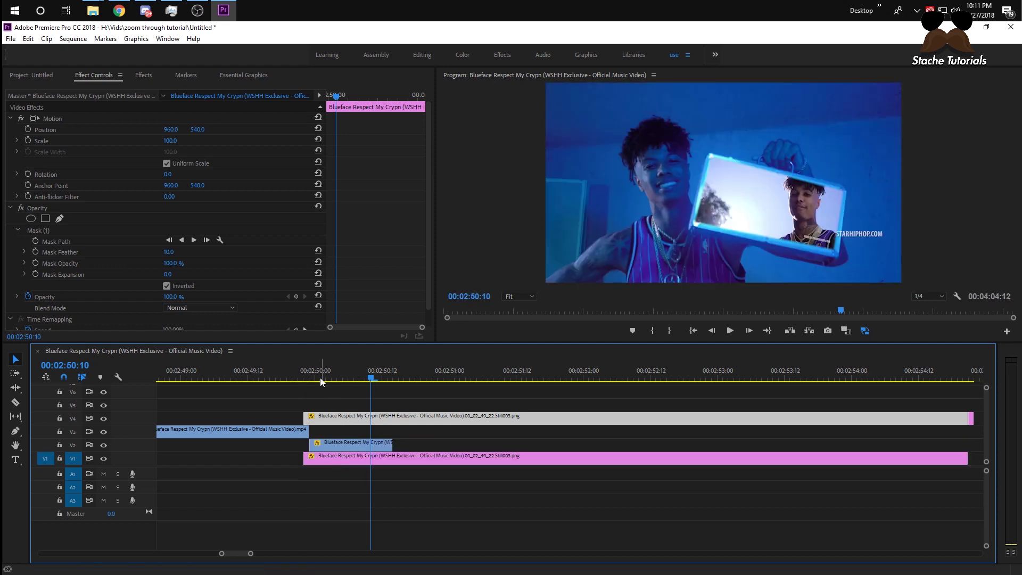
Shift the second clip on V2 to start at about 00:02:50:04 and preview the briefcase area before it
mouse_move(320, 379)
left_mouse_down()
mouse_move(300, 380)
mouse_move(312, 384)
mouse_move(304, 389)
left_mouse_up()
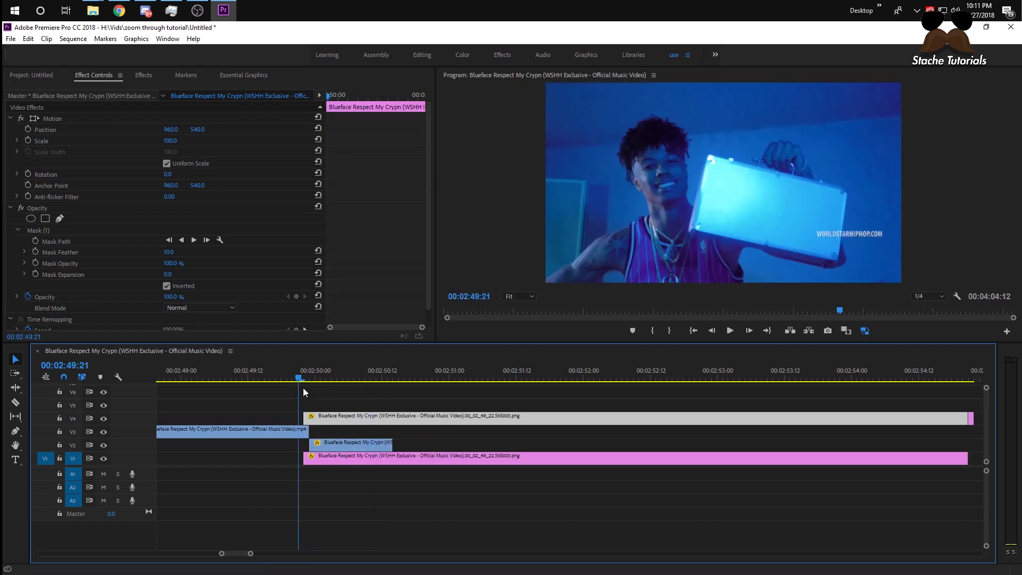
left_click_drag(322, 444, 350, 436)
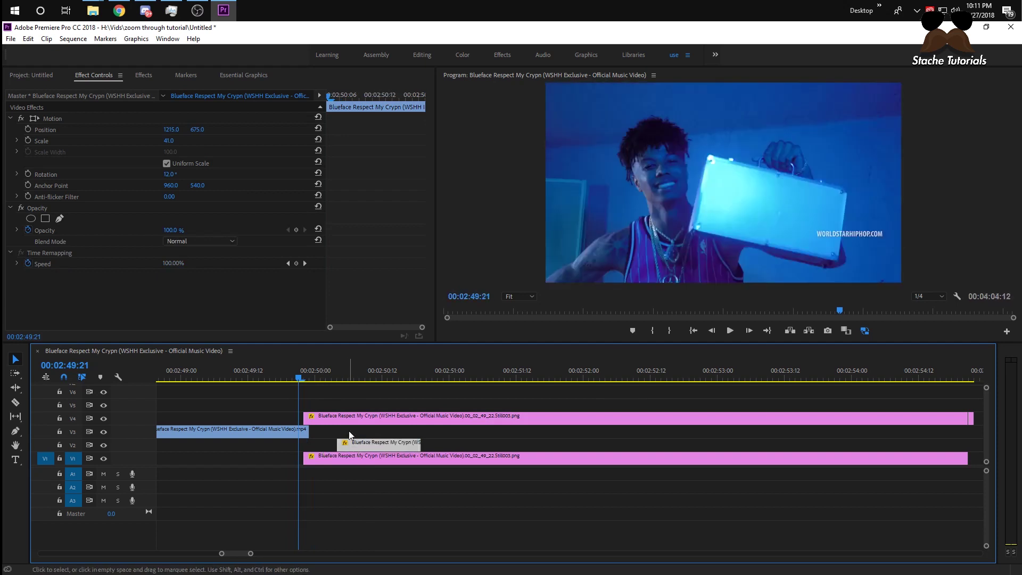
key("space")
key("space")
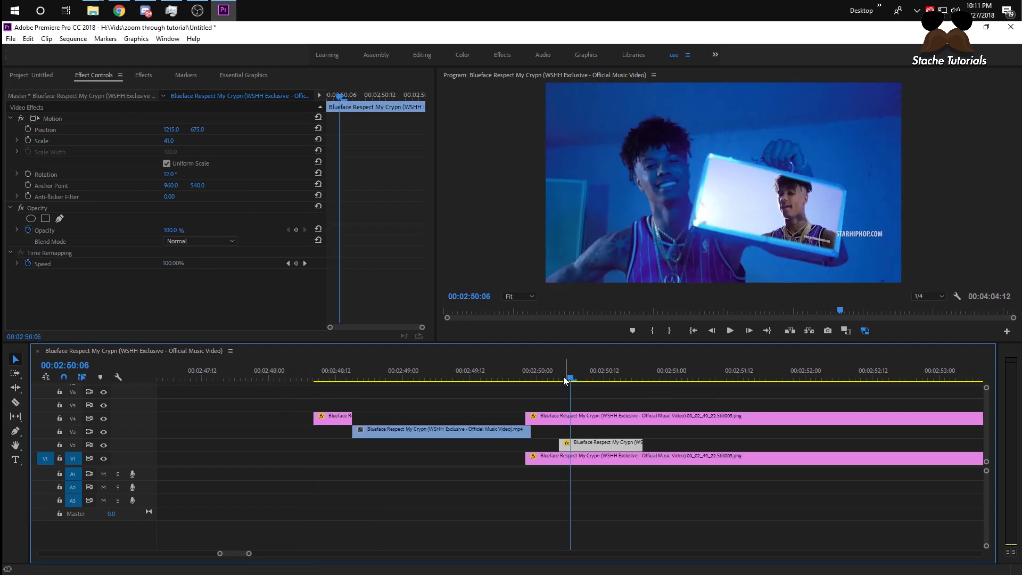
left_click_drag(563, 379, 545, 378)
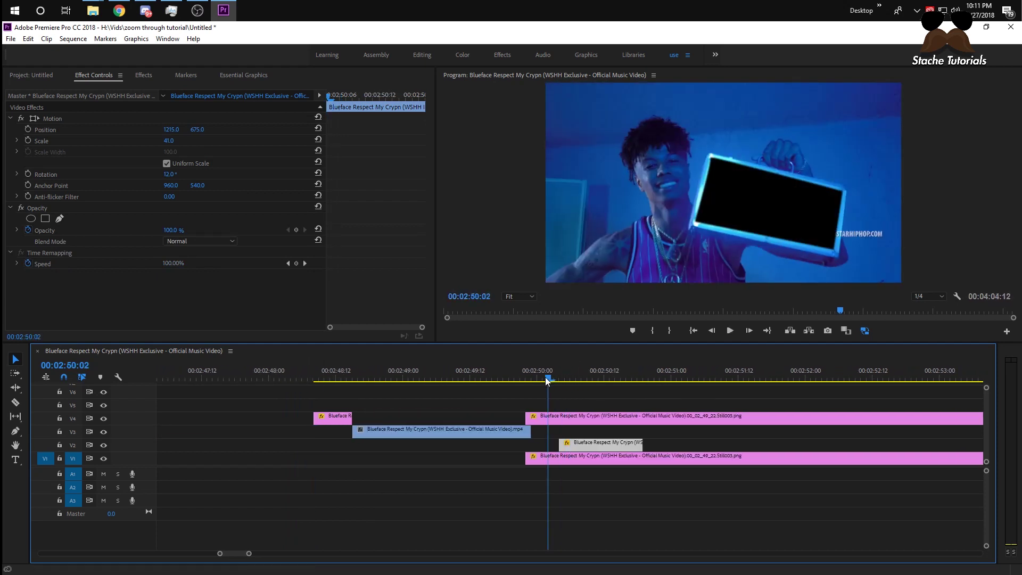
Delete the opacity mask from the still on V1 and play back the briefcase section
left_click(559, 461)
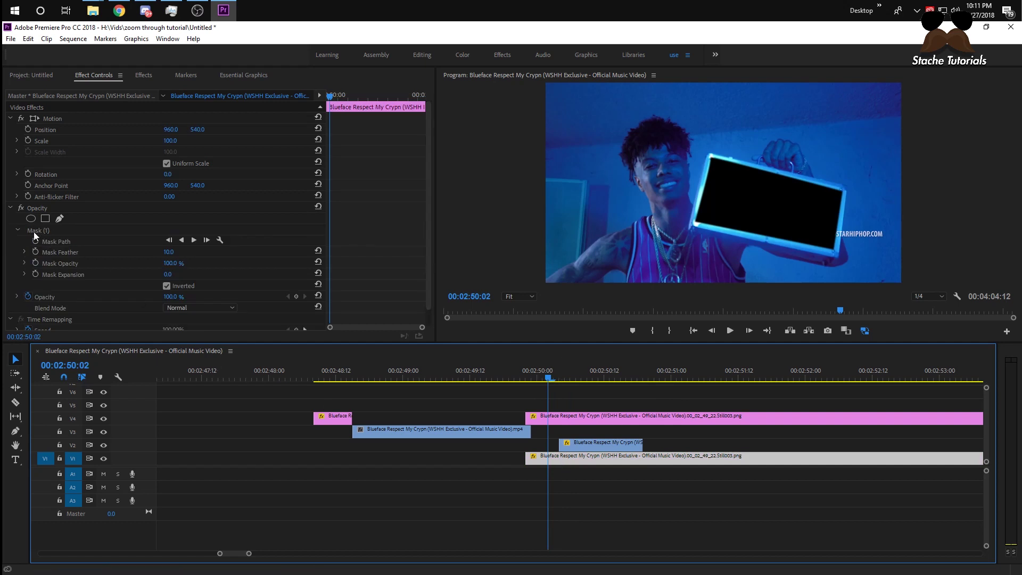
left_click(53, 232)
key("Delete")
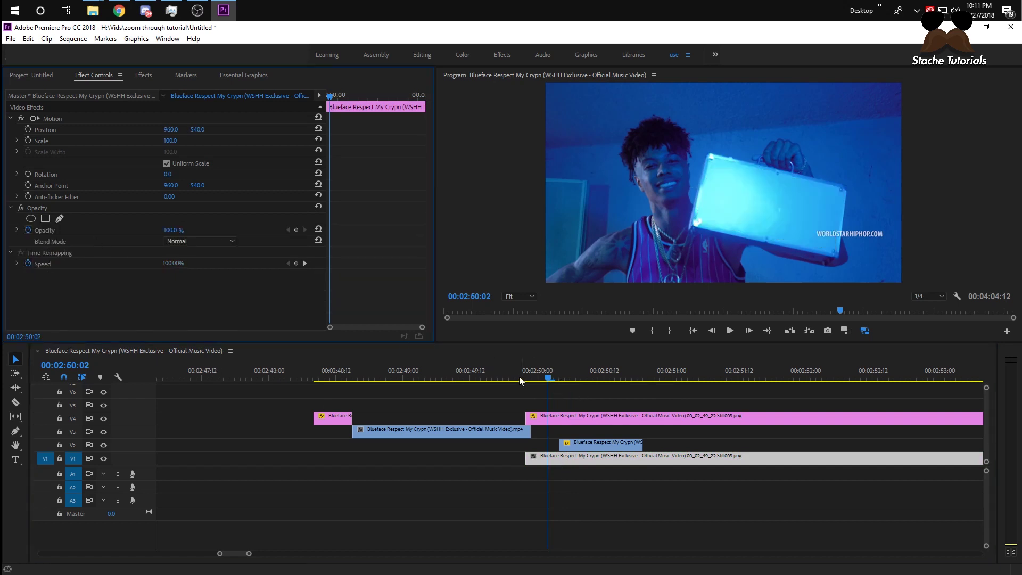
left_click(540, 373)
key("space")
key("space")
left_click(473, 370)
key("space")
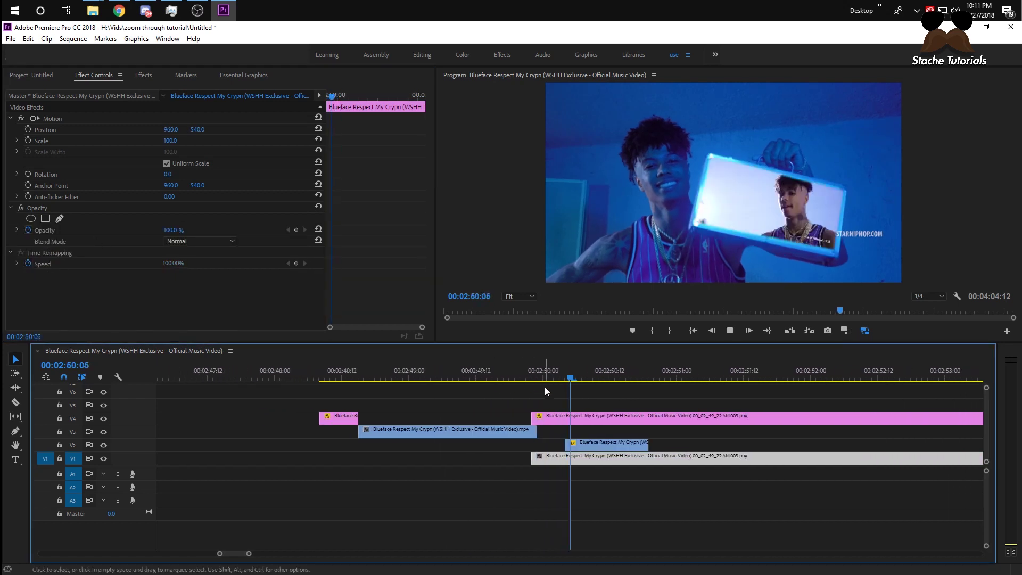
key("space")
Apply the default Cross Dissolve to the start of the second clip on V2 and shorten it to 5 frames
left_click(524, 444)
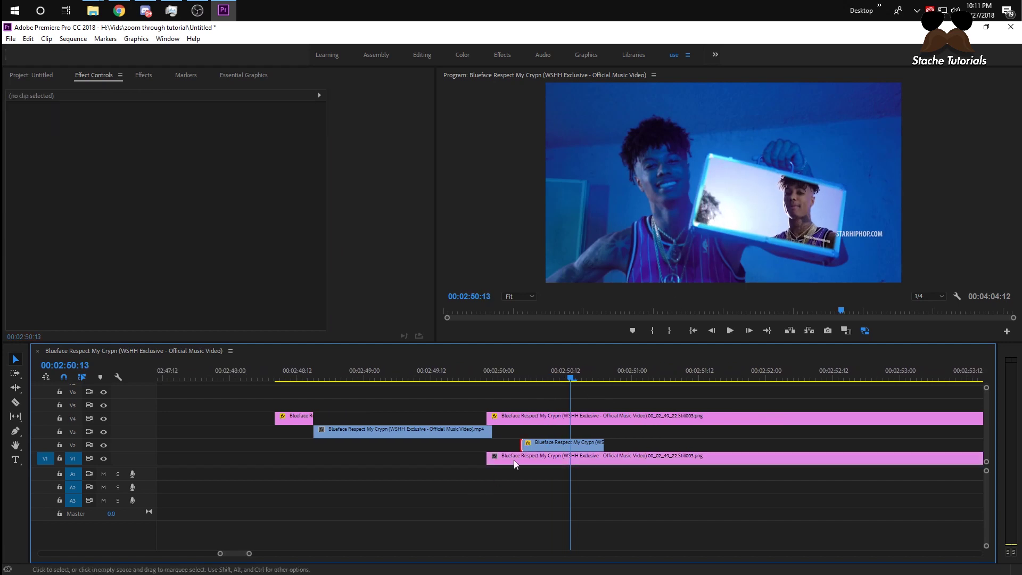
left_click(544, 449)
left_click_drag(550, 378, 526, 378)
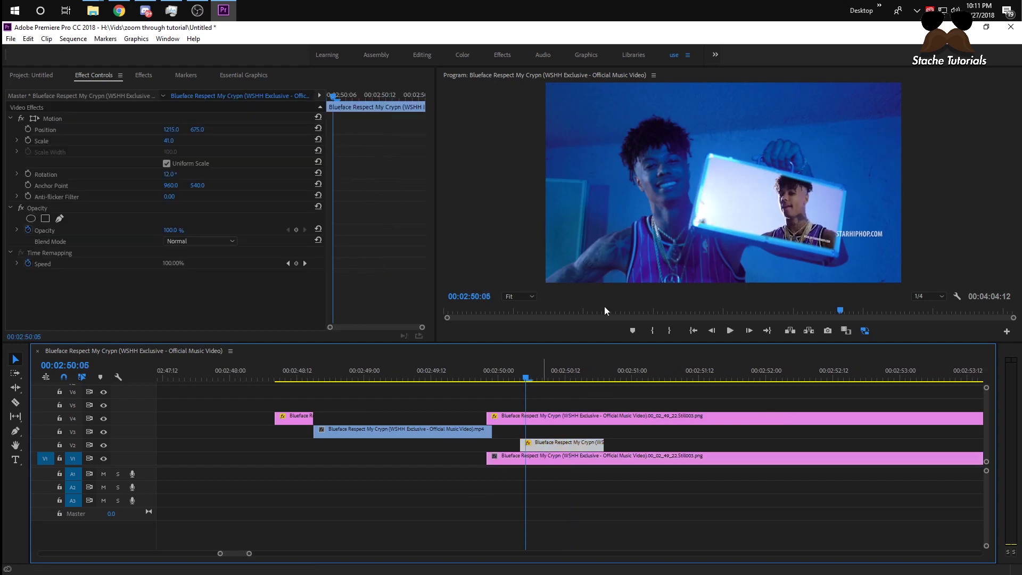
double_click(522, 446)
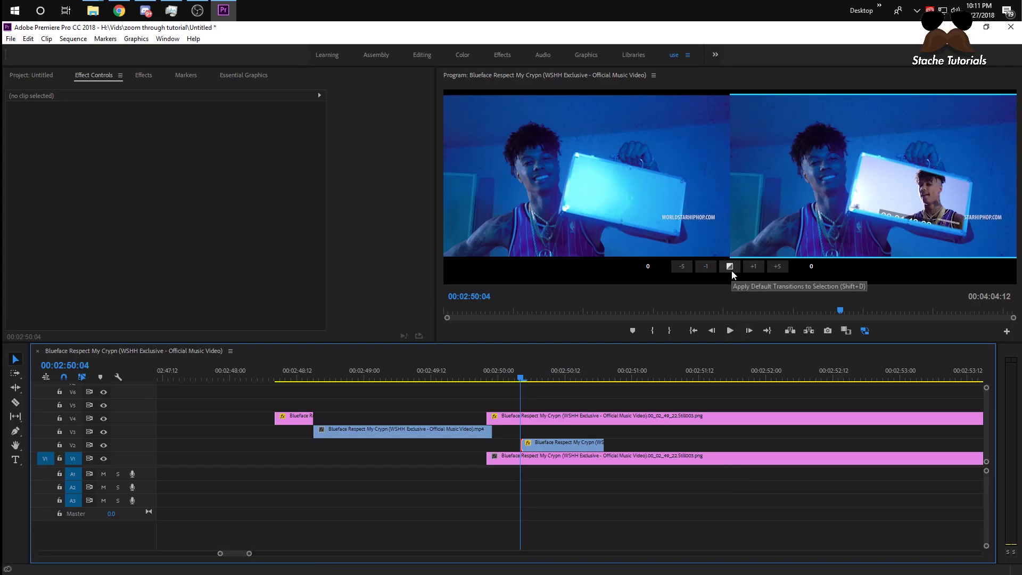
left_click(731, 270)
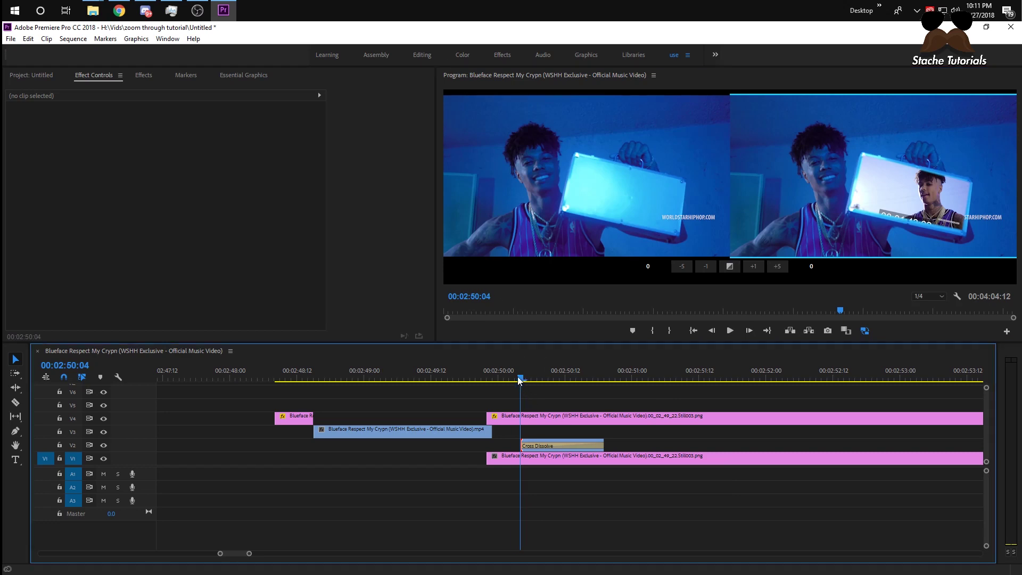
left_click_drag(519, 380, 547, 382)
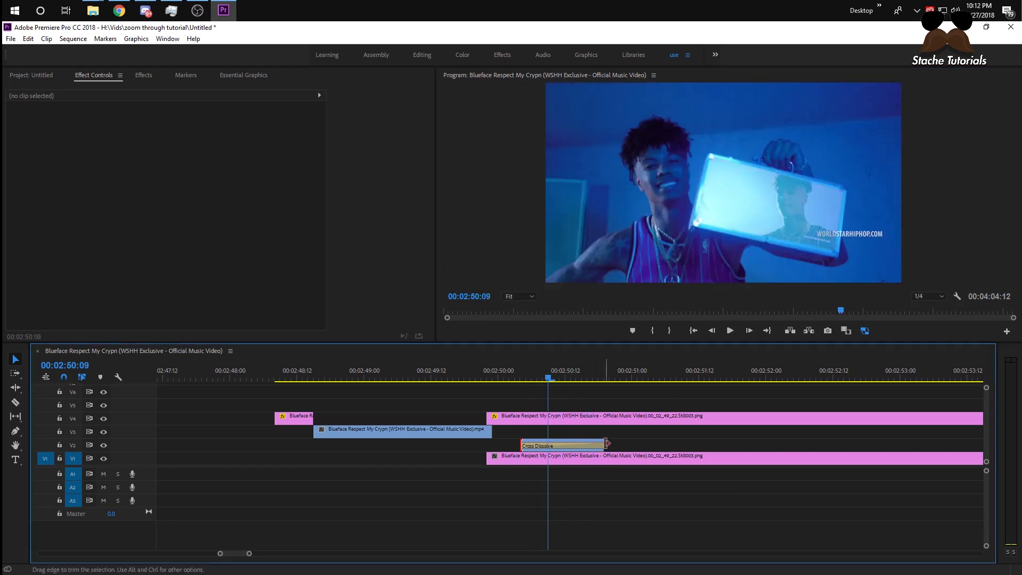
left_click_drag(603, 445, 544, 443)
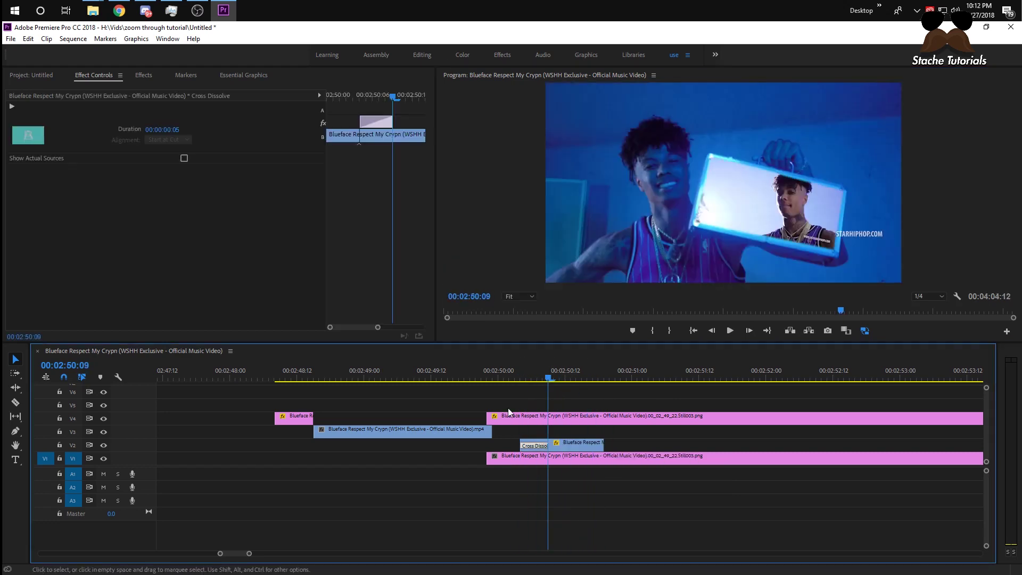
Play back the dissolve into the second clip inside the briefcase around 00:02:50:00
mouse_move(479, 374)
left_mouse_down()
mouse_move(567, 382)
mouse_move(476, 384)
left_mouse_up()
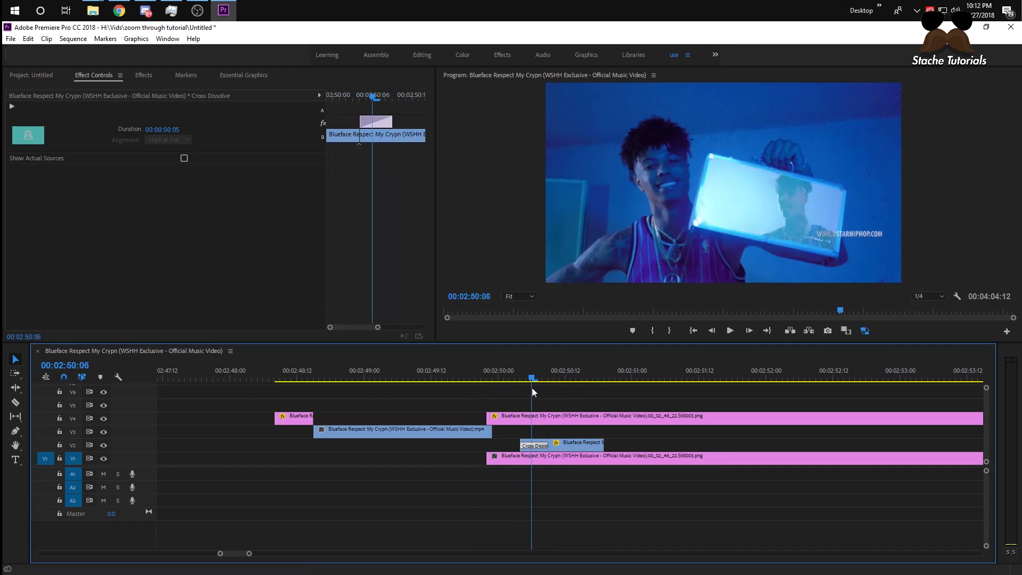
key("space")
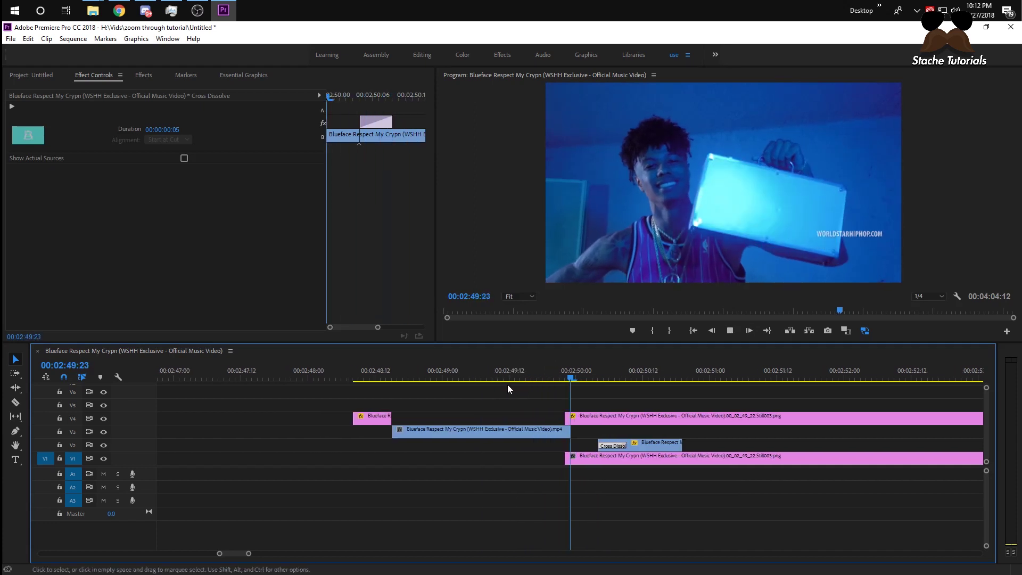
key("space")
key("j")
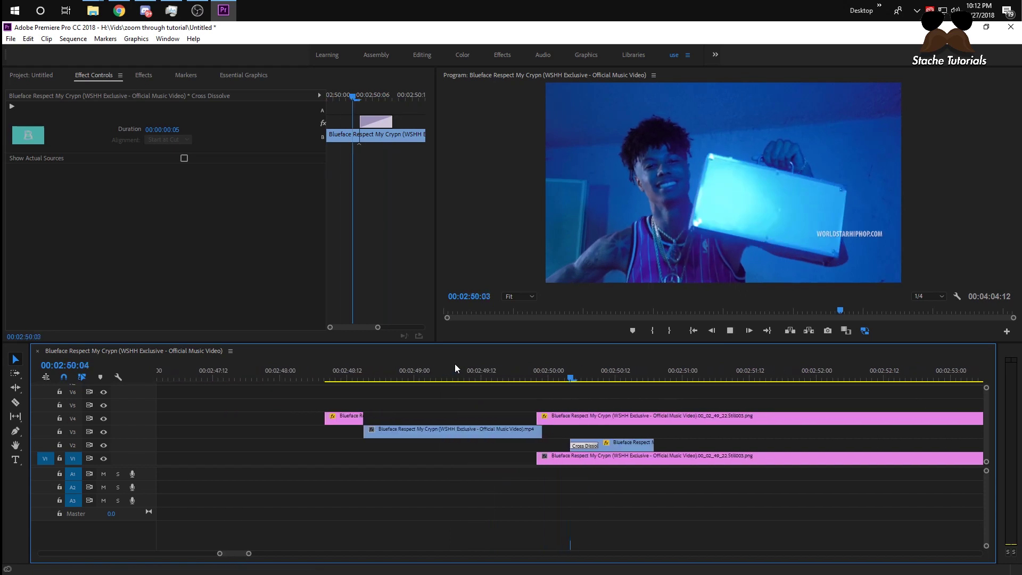
key("l")
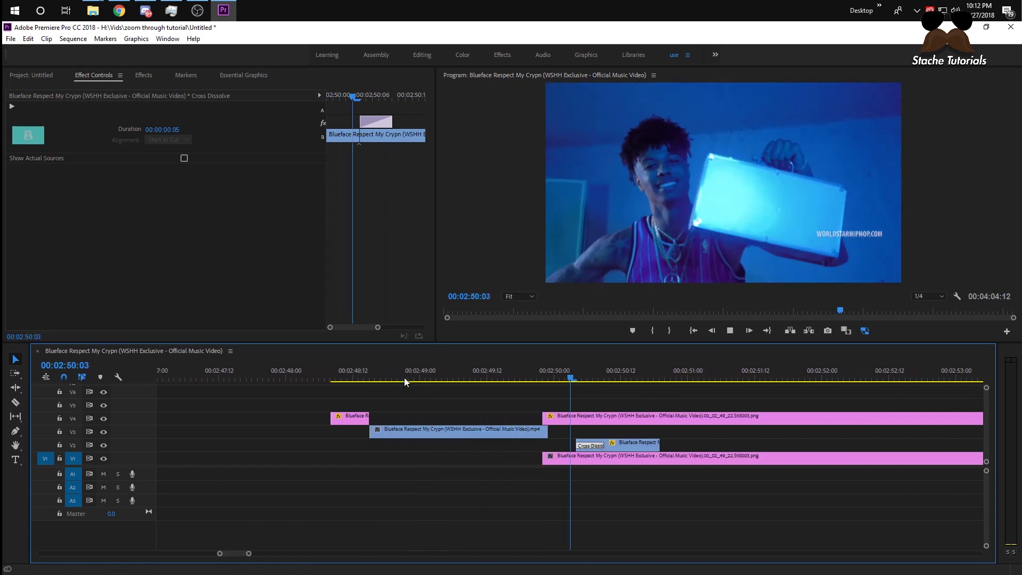
key("space")
left_click(510, 370)
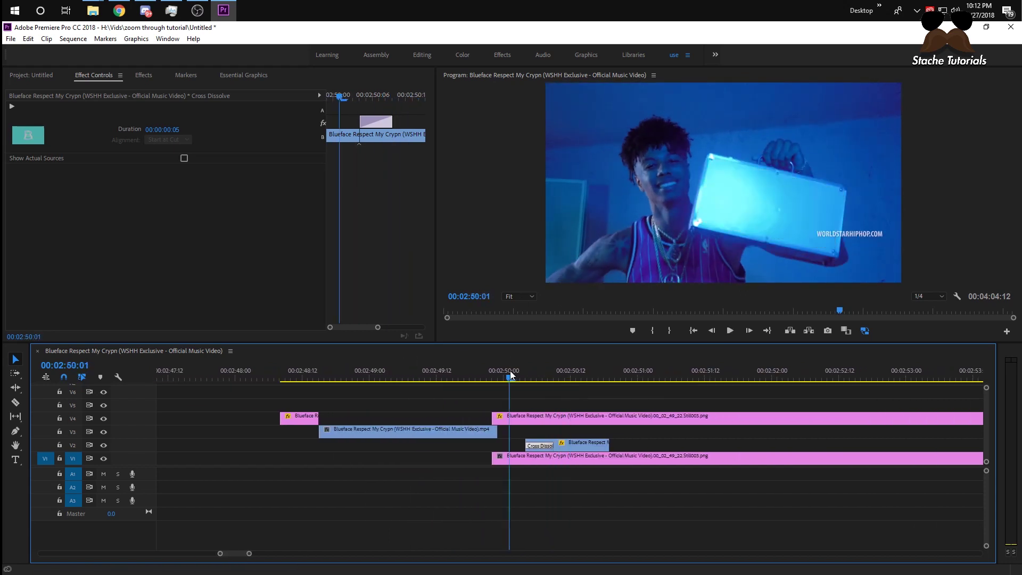
key("space")
key("space")
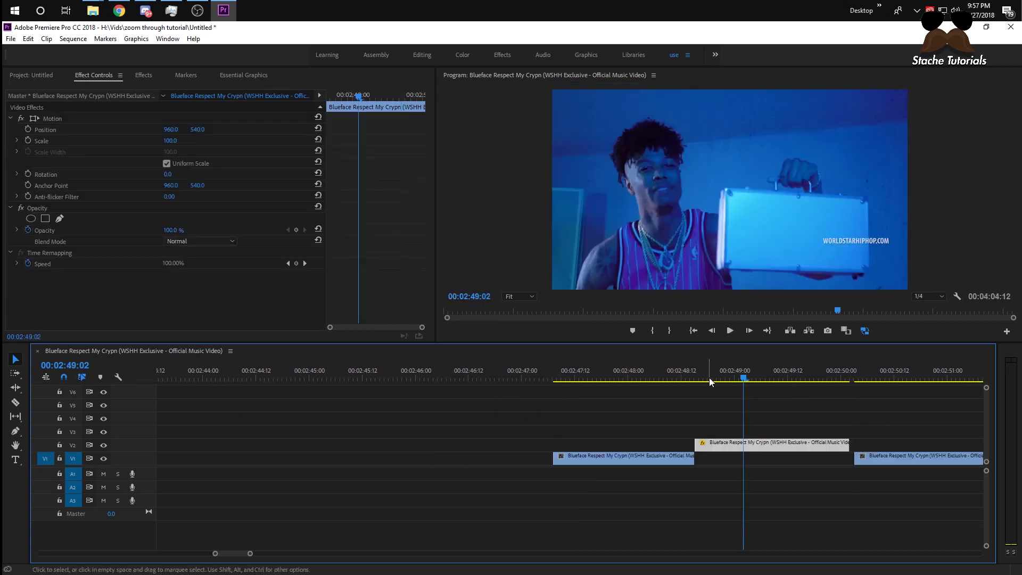
Trim the start of the V2 briefcase clip to 00:02:48:18 and move it back against the end of the first V1 clip
left_click(675, 379)
left_click_drag(675, 379, 707, 388)
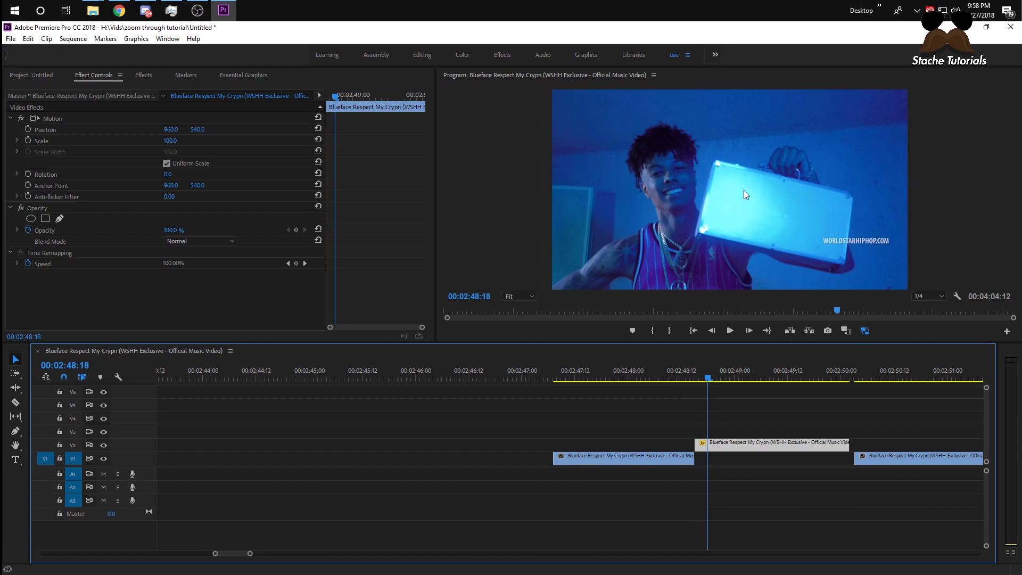
left_click_drag(695, 445, 704, 446)
left_click_drag(725, 448, 713, 446)
Export the frame at 00:02:48:15 as a PNG still with import into the project enabled
left_click_drag(710, 376, 699, 381)
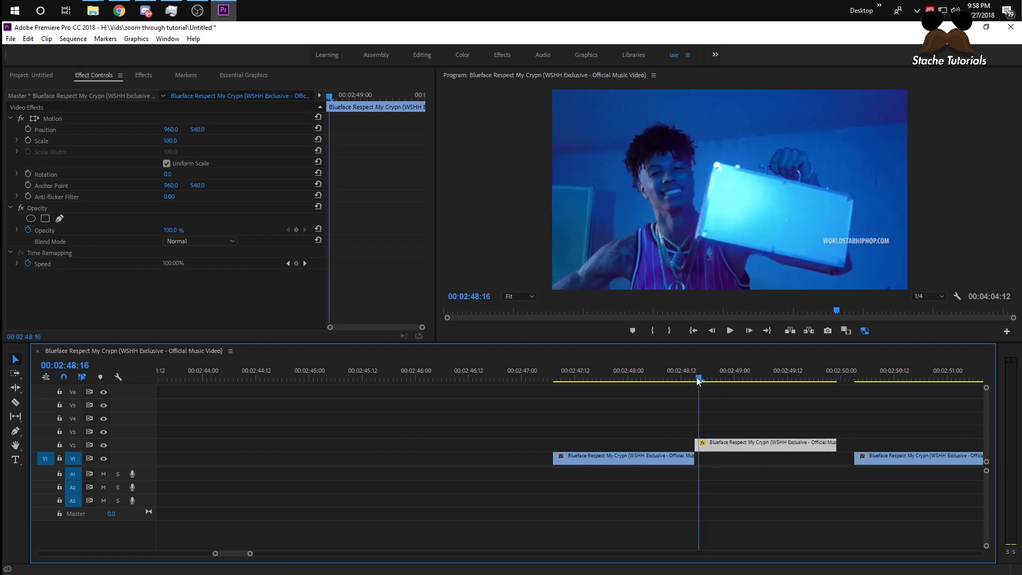
left_click(695, 380)
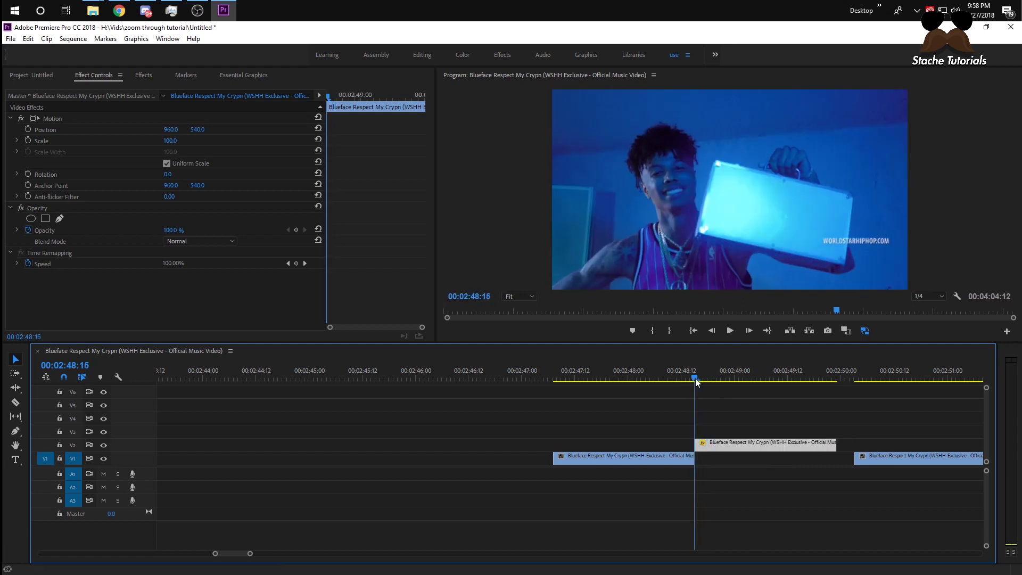
left_click(828, 331)
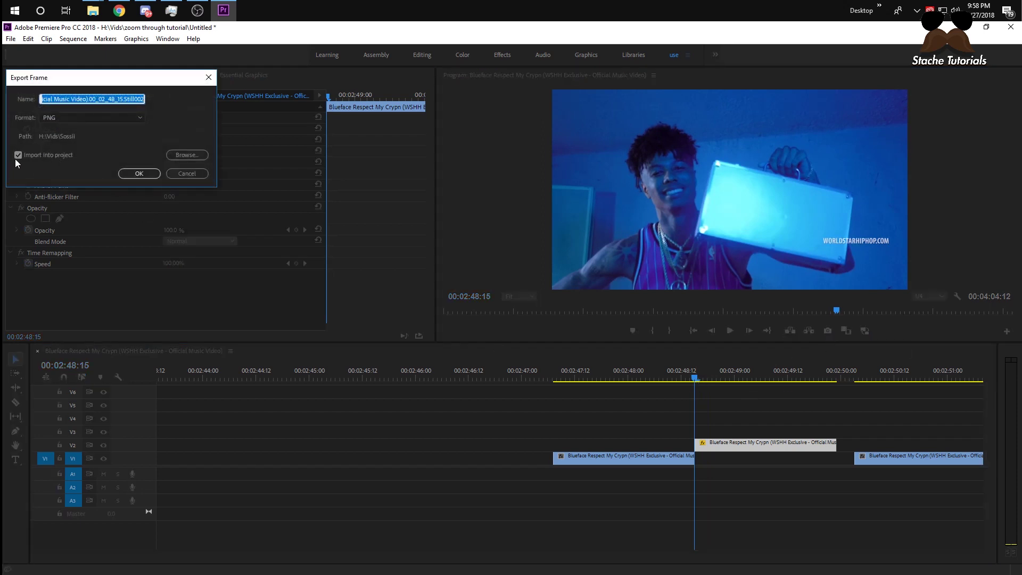
left_click(139, 174)
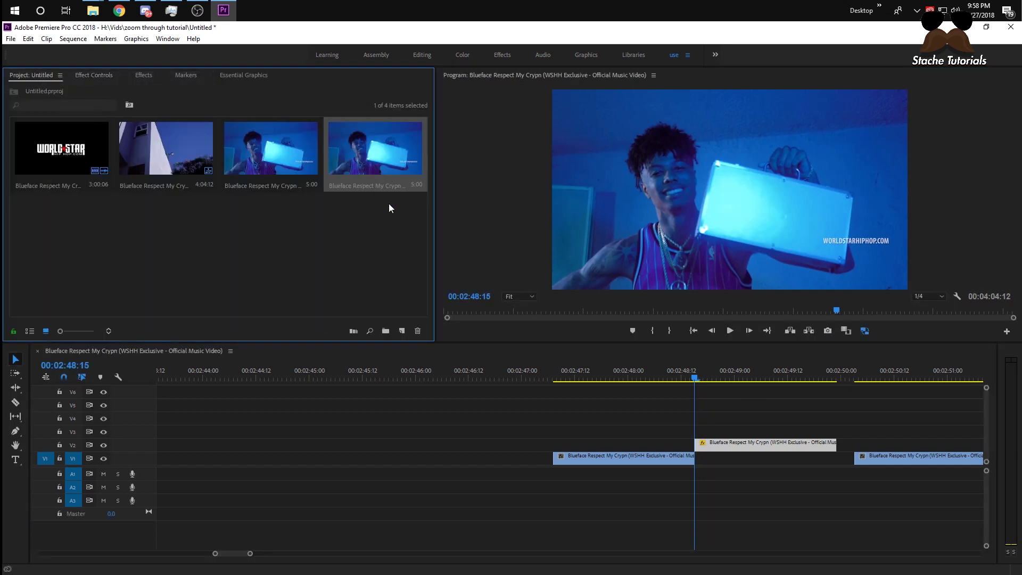
Place the exported still on V3 and shorten it to about 8 frames, ending at the start of the V2 briefcase clip
left_click_drag(398, 161, 348, 439)
left_click_drag(867, 430, 694, 430)
left_click_drag(339, 431, 660, 430)
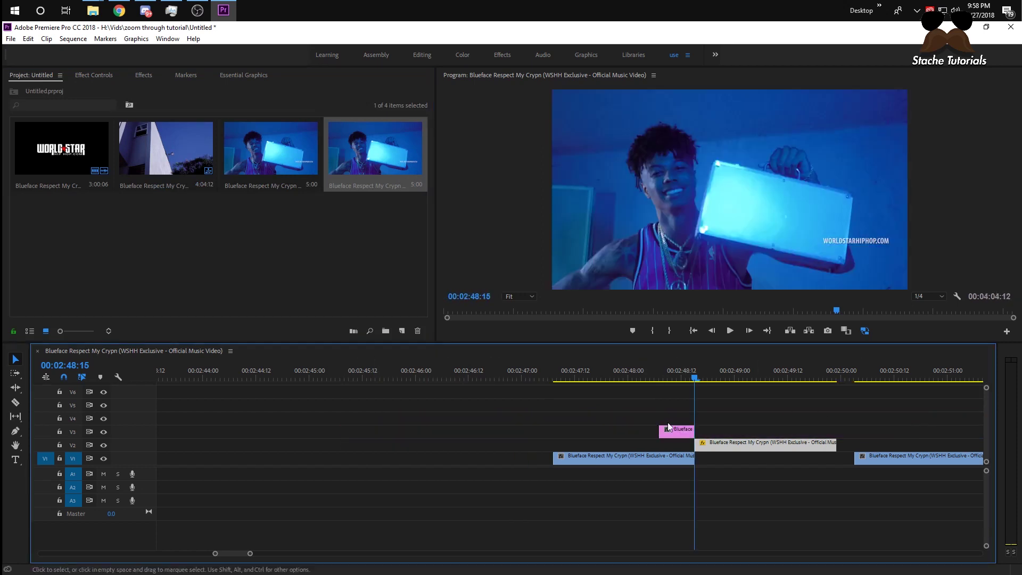
Check the frames before the cut, refit the V3 still to span 00:02:48:08 to 00:02:48:15, and play back the cut
left_click(713, 331)
left_click(713, 332)
left_click(714, 332)
left_click(695, 379)
left_click(675, 430)
left_click_drag(660, 432, 633, 433)
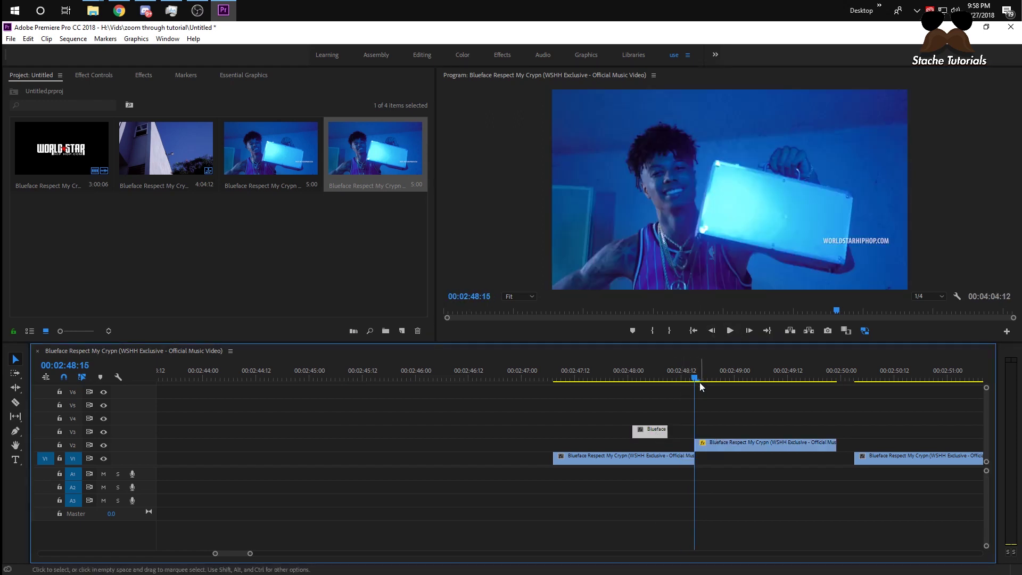
left_click(717, 338)
left_click(717, 338)
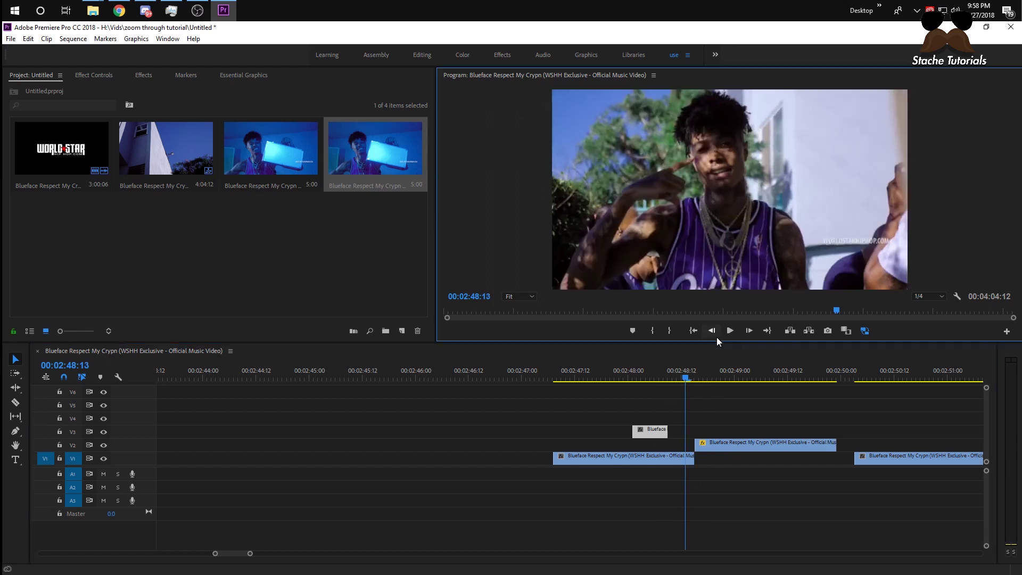
left_click(717, 338)
left_click(717, 338)
left_click(717, 338)
left_click(716, 338)
left_click(717, 338)
mouse_move(651, 437)
left_mouse_down()
mouse_move(678, 433)
mouse_move(664, 432)
left_mouse_up()
left_click(630, 378)
key("space")
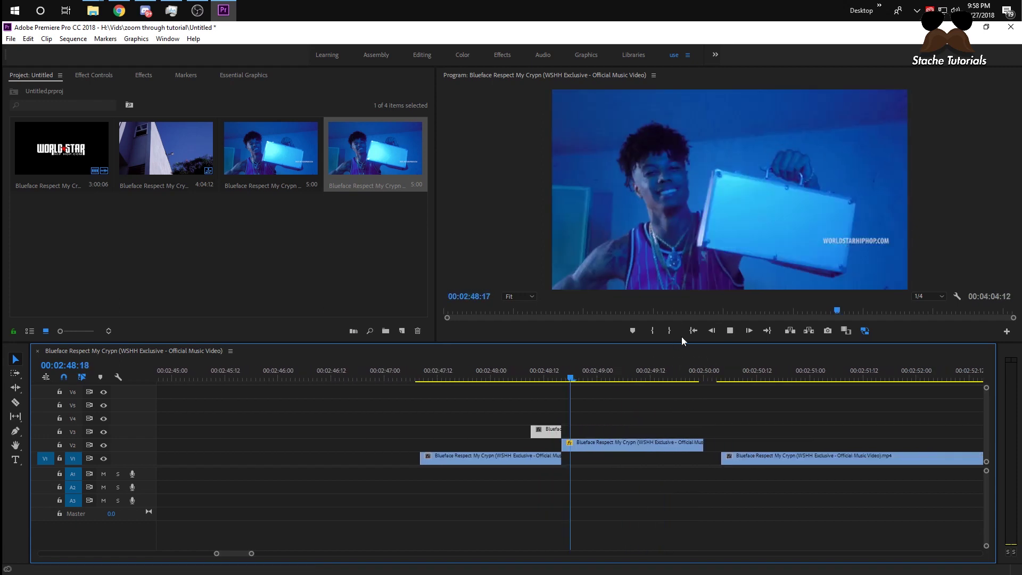
Draw a four-point opacity mask around the briefcase on the V3 still at 00:02:48:08 and invert it
left_click_drag(517, 376, 499, 375)
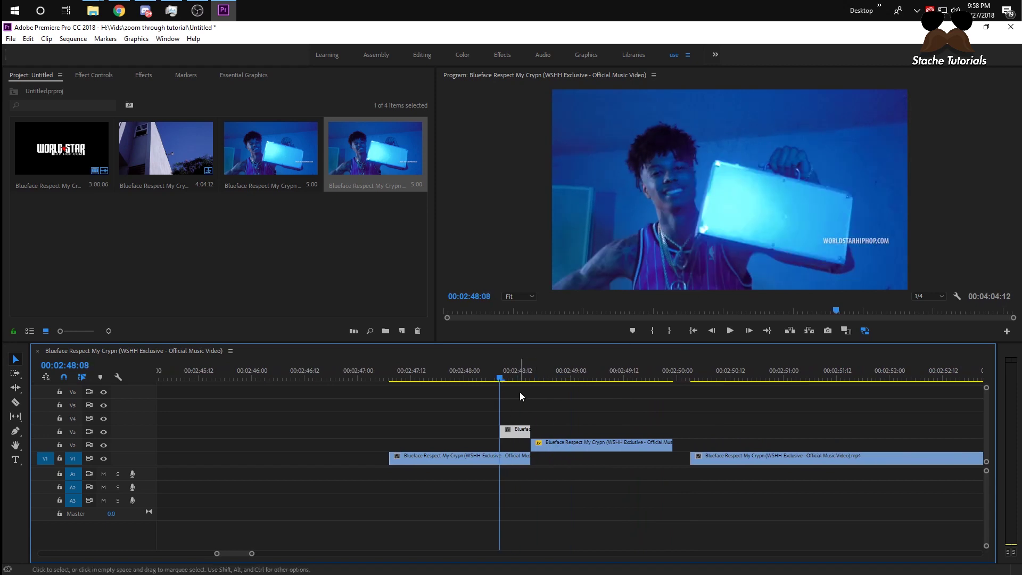
left_click(103, 75)
left_click(59, 218)
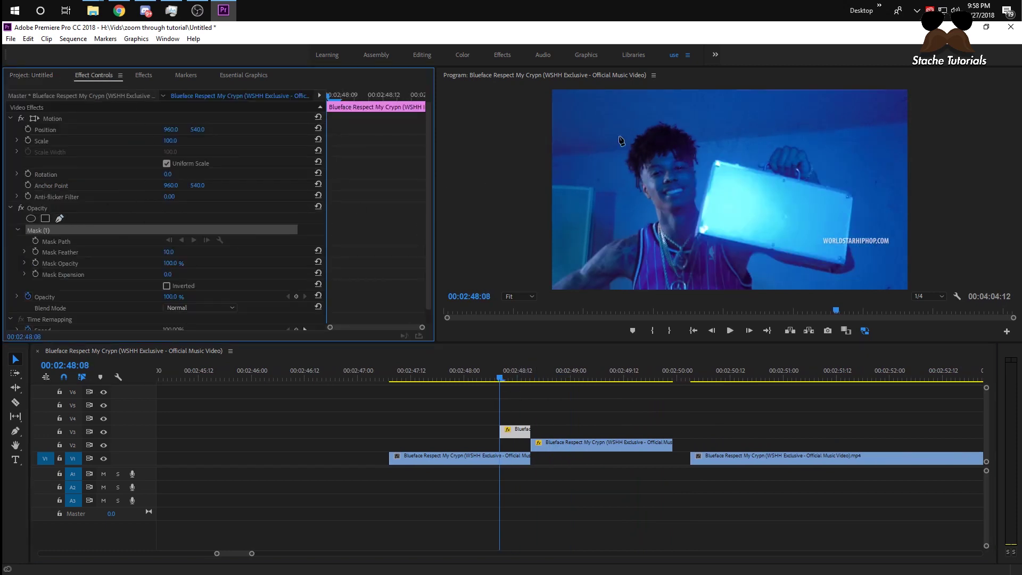
left_click(716, 166)
left_click(696, 232)
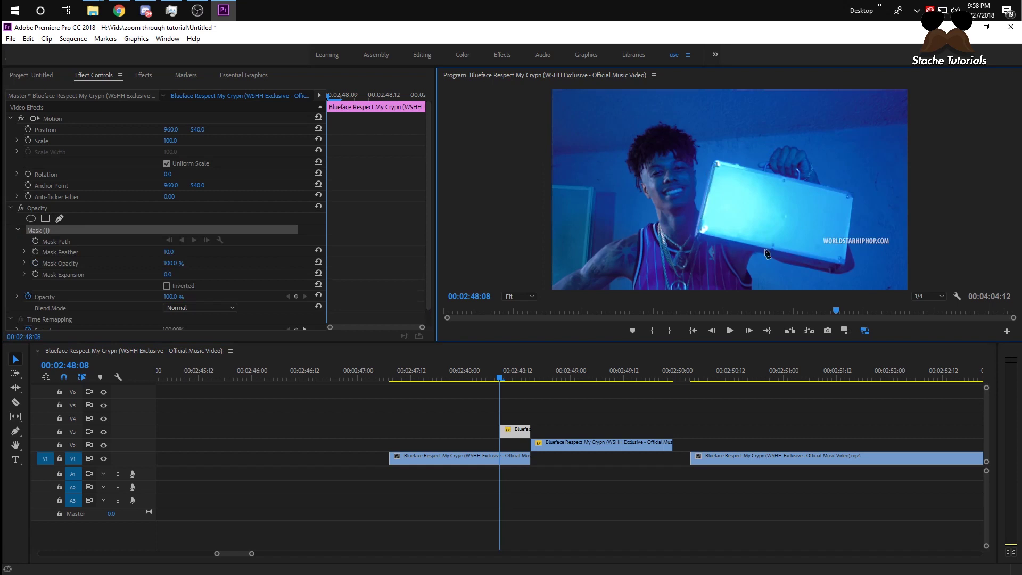
left_click(838, 266)
left_click(716, 167)
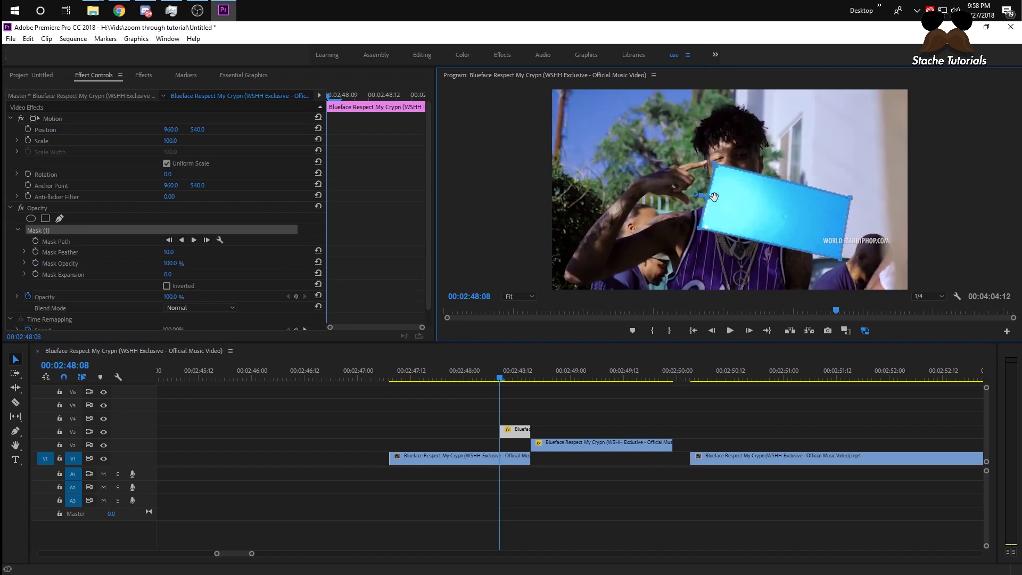
left_click(173, 288)
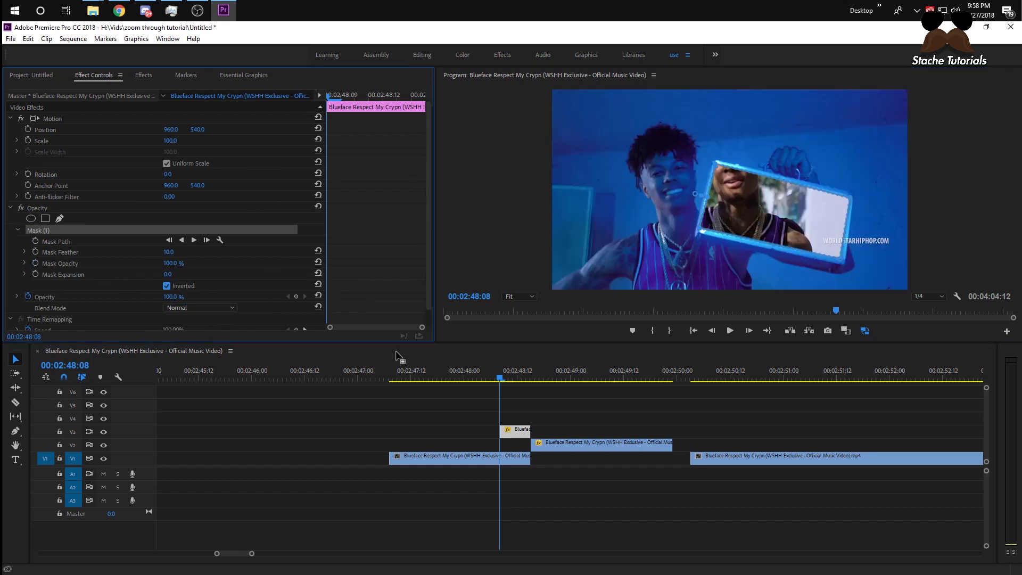
Enable Scale, Rotation and Position keyframes on the V3 still at 00:02:48:08 and set its scale to 1070
left_click(29, 140)
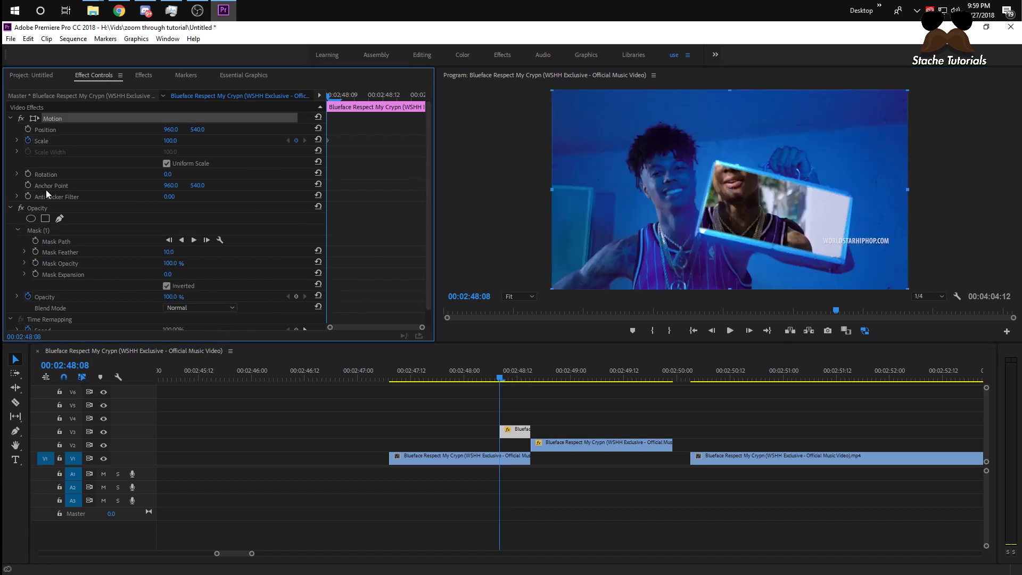
left_click(29, 174)
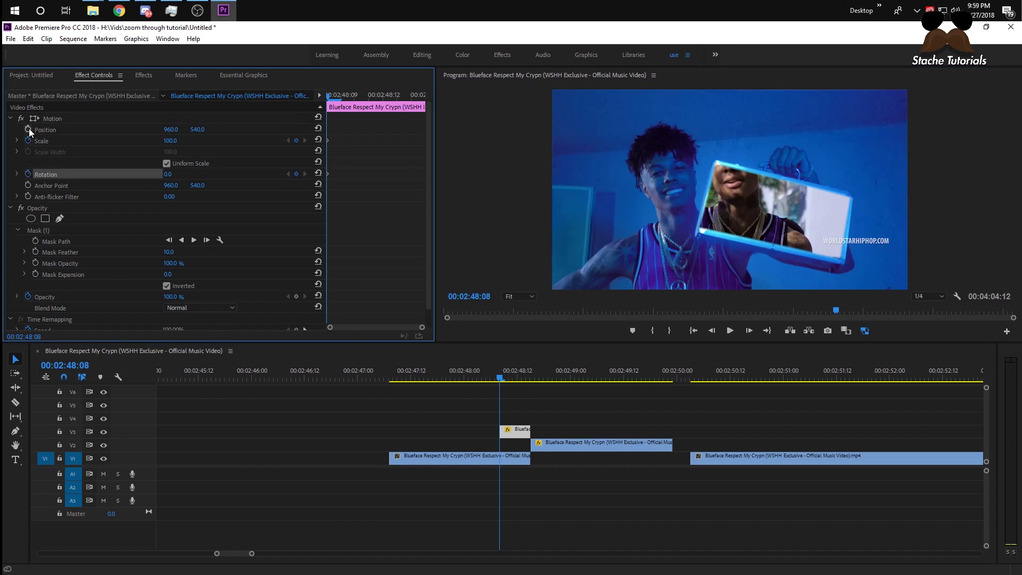
left_click(28, 129)
left_click_drag(169, 140, 668, 140)
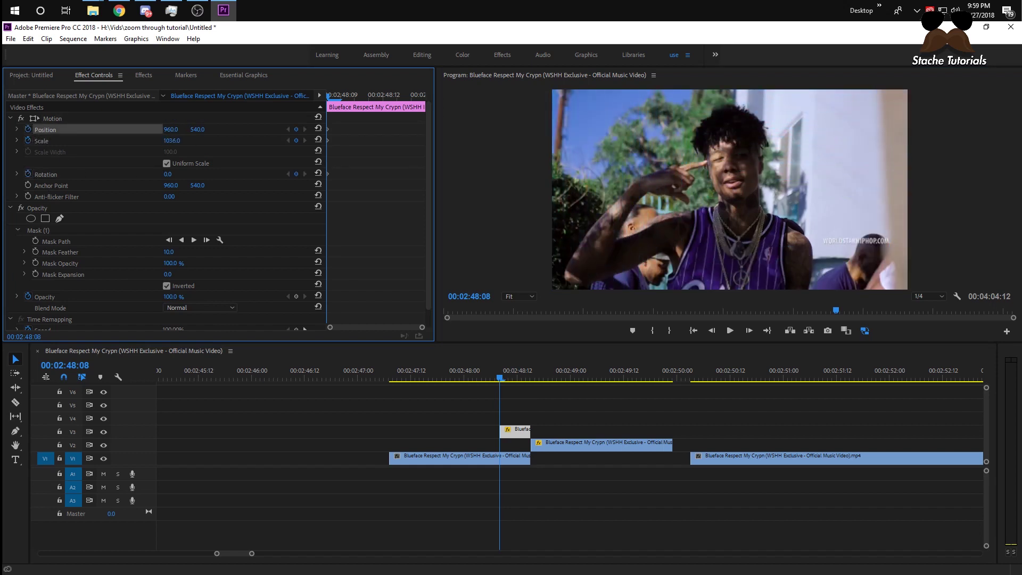
Reset the V3 still's scale to its default at 00:02:48:15 and play back the zoom-out
left_click(506, 354)
left_click(533, 376)
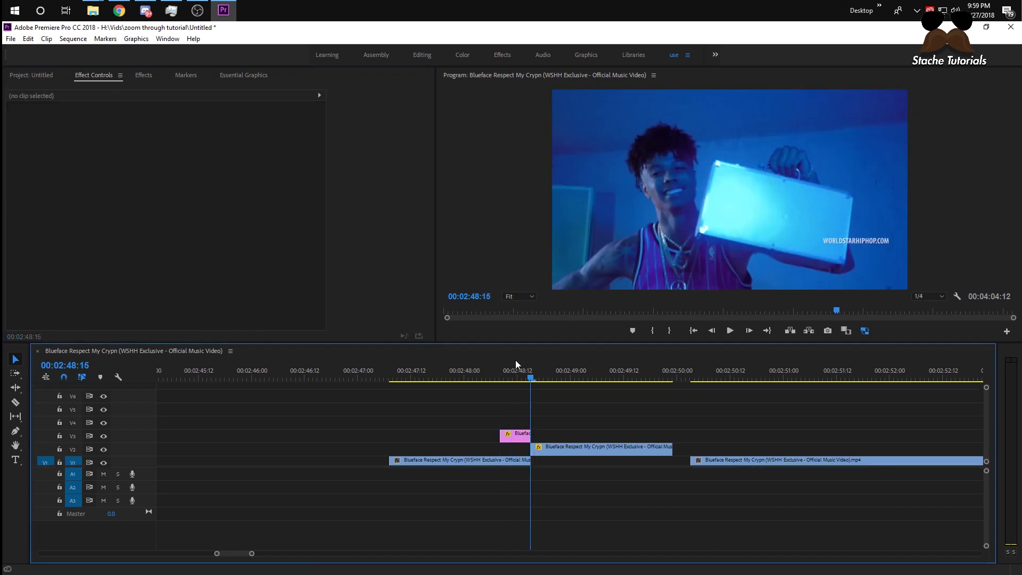
left_click(508, 436)
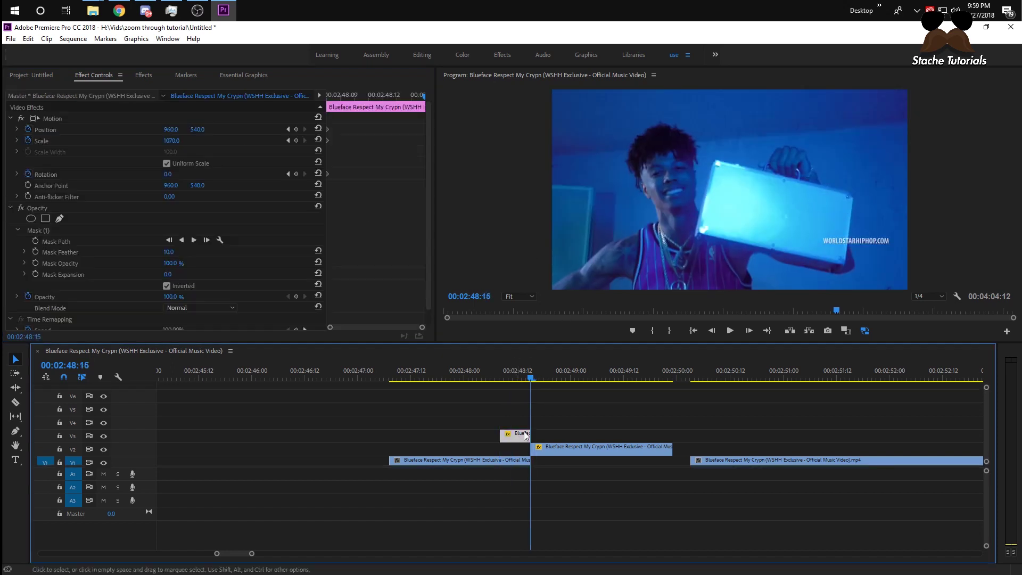
left_click(317, 140)
left_click(509, 377)
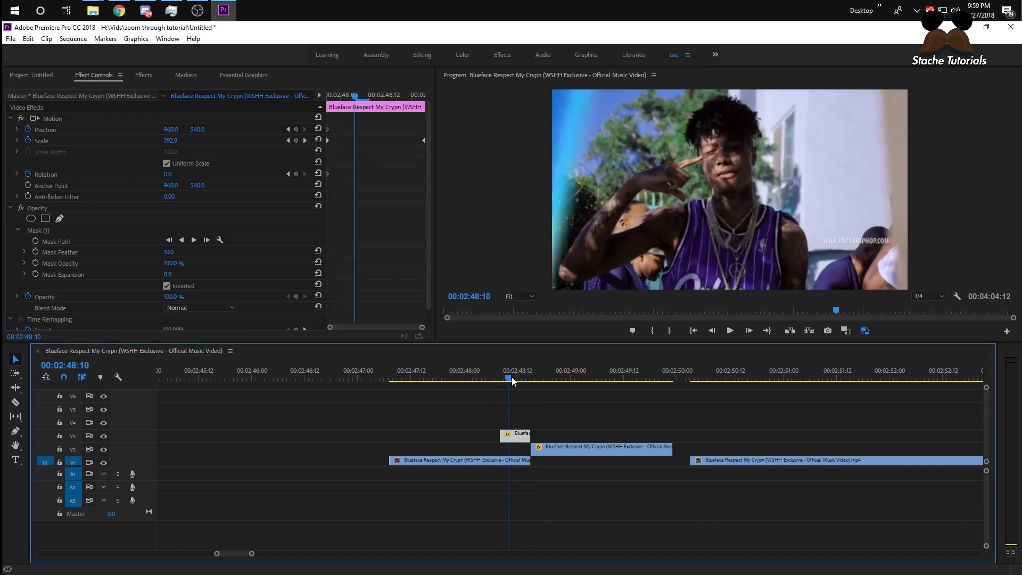
left_click_drag(512, 378, 471, 374)
key("space")
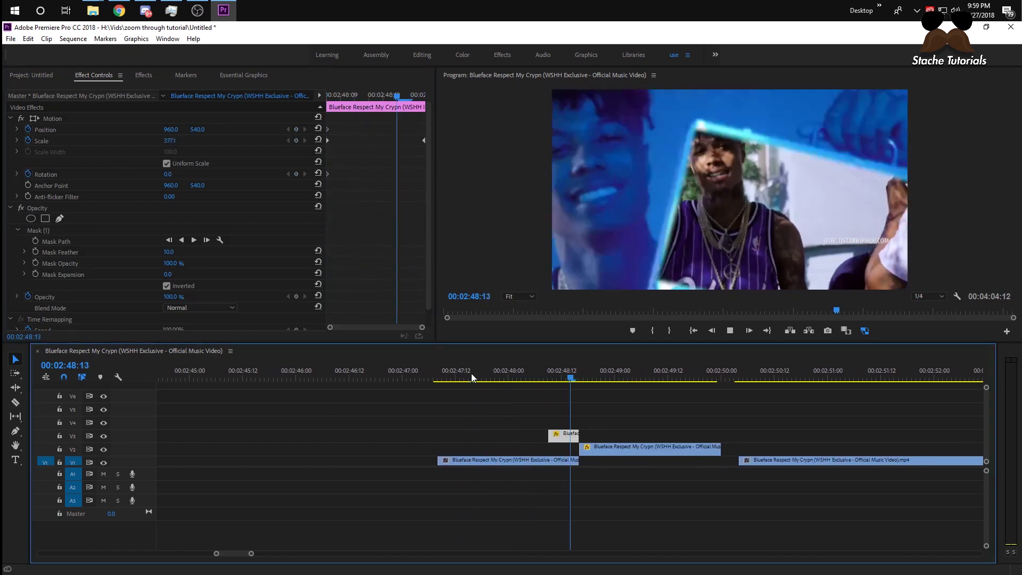
Move the second clip from V1 to V2 and overlap it beneath the V3 building clip, starting at 00:02:08:12
left_click(356, 375)
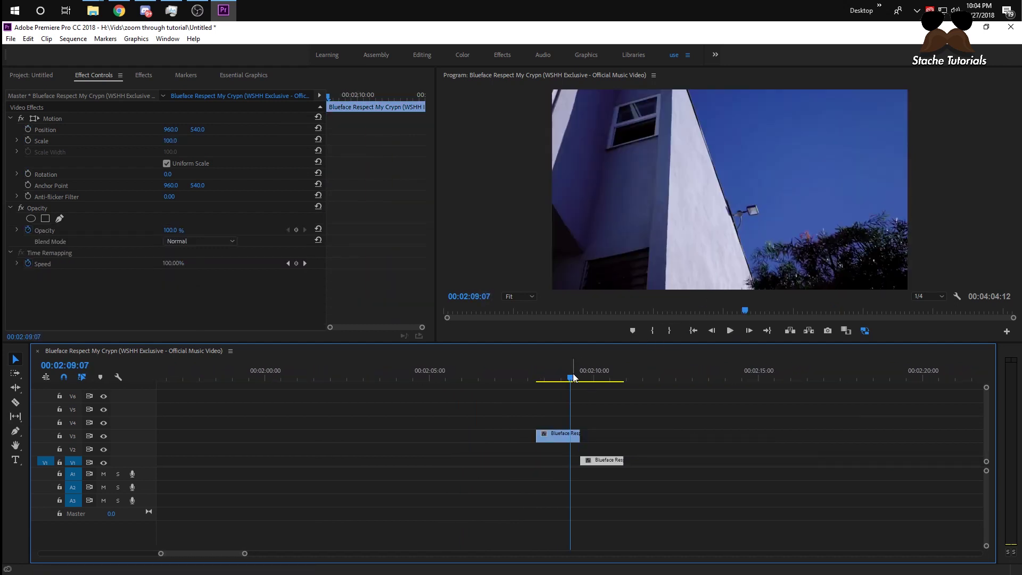
left_click_drag(574, 378, 541, 379)
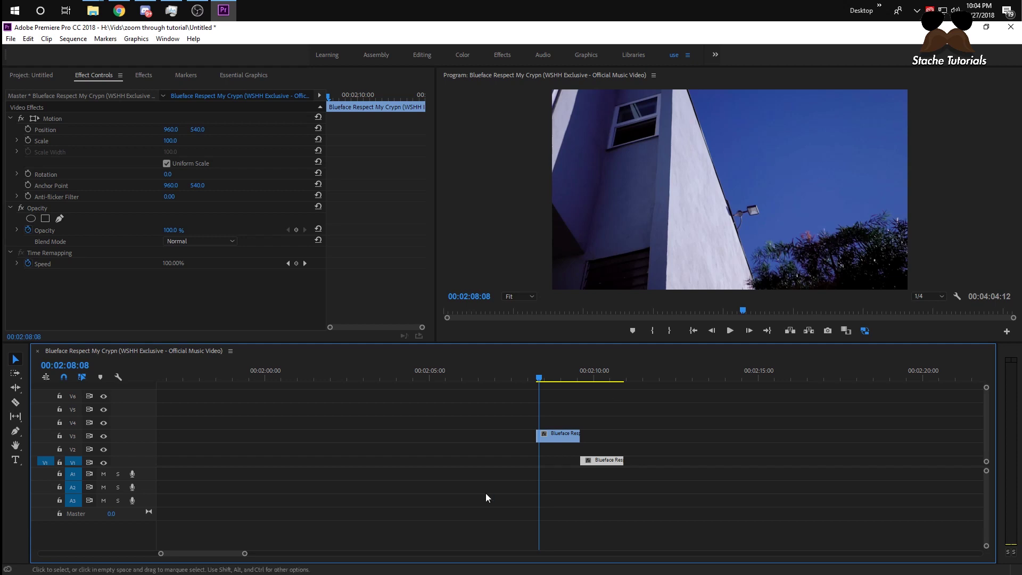
left_click_drag(245, 554, 224, 554)
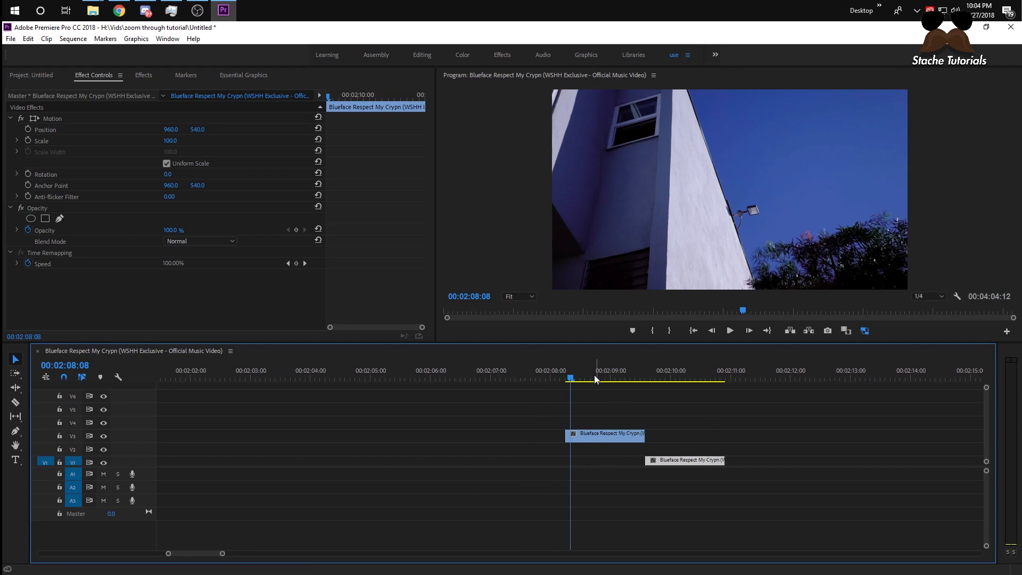
left_click(574, 378)
left_click_drag(573, 377, 568, 378)
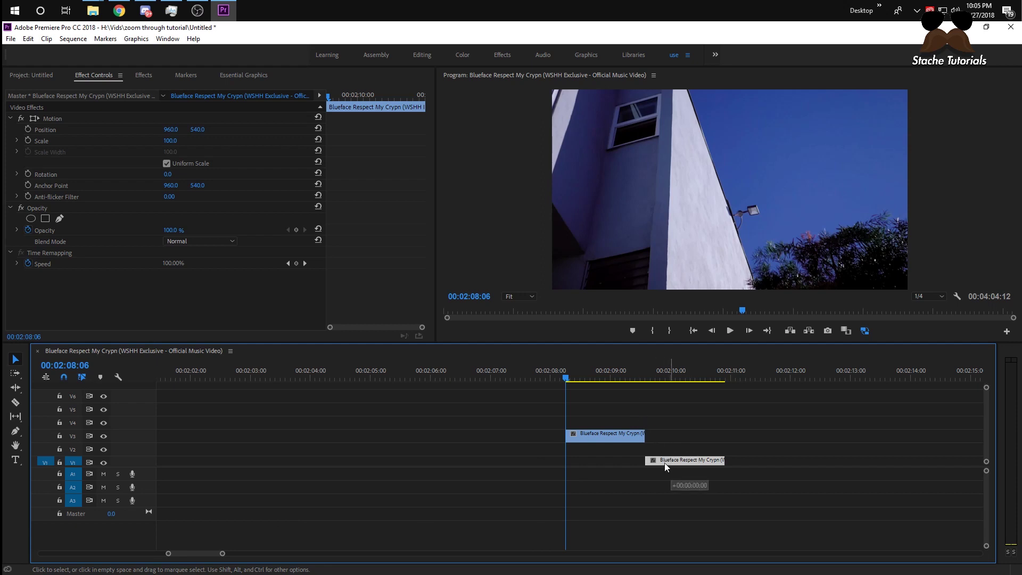
left_click_drag(664, 463, 665, 450)
left_click_drag(629, 379, 667, 379)
left_click_drag(686, 378, 567, 395)
left_click_drag(666, 456, 599, 454)
mouse_move(567, 381)
left_mouse_down()
mouse_move(615, 378)
mouse_move(568, 395)
left_mouse_up()
left_click(590, 446)
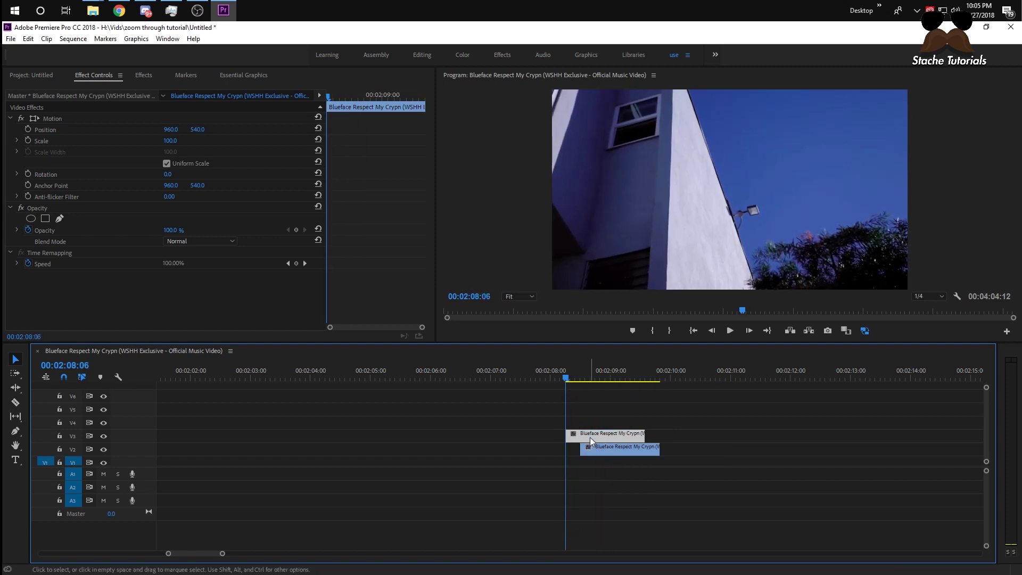
Find the Color Key effect and apply it to the building clip on V3
left_click(144, 75)
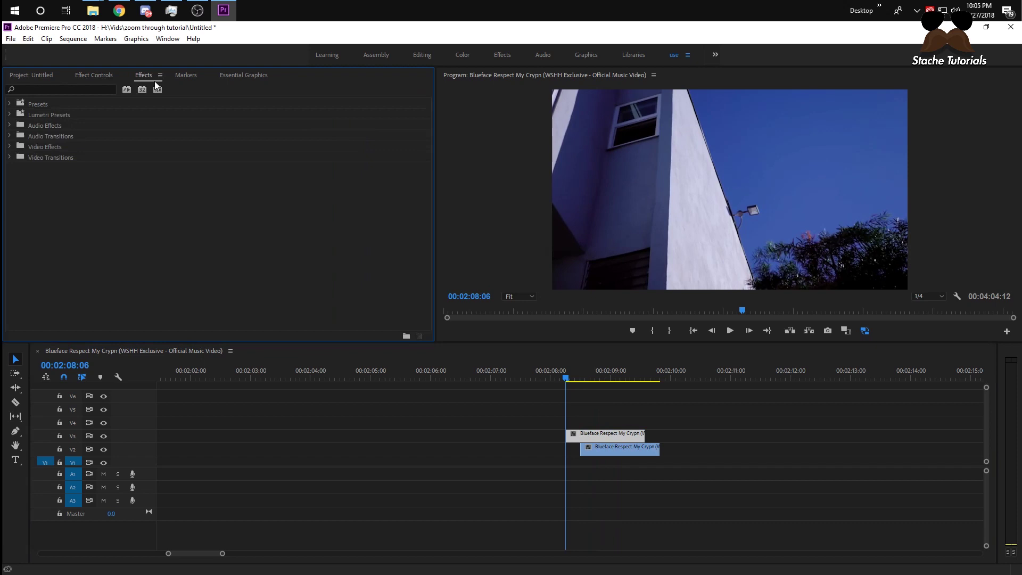
left_click(88, 90)
type("color k")
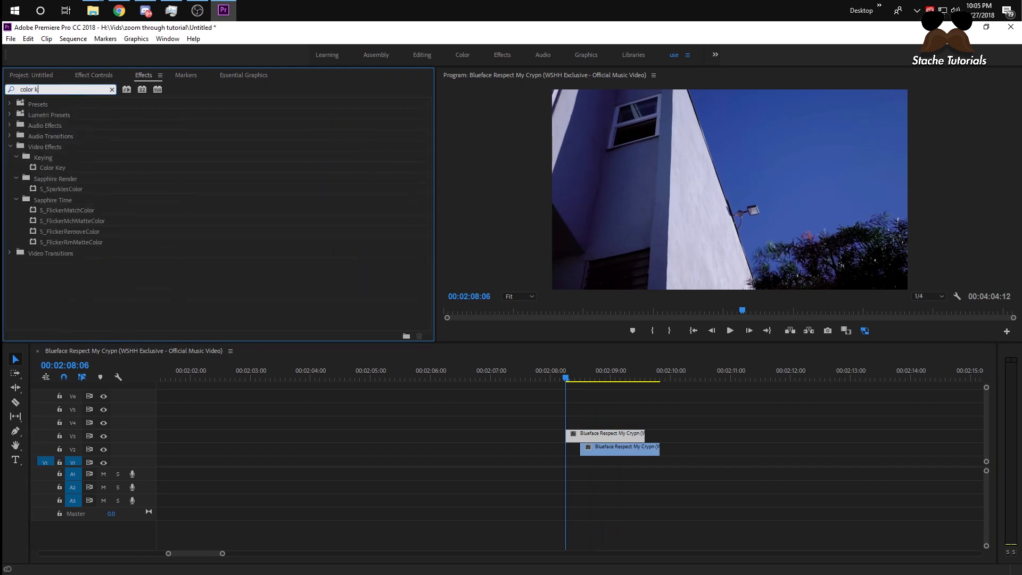
type("ey")
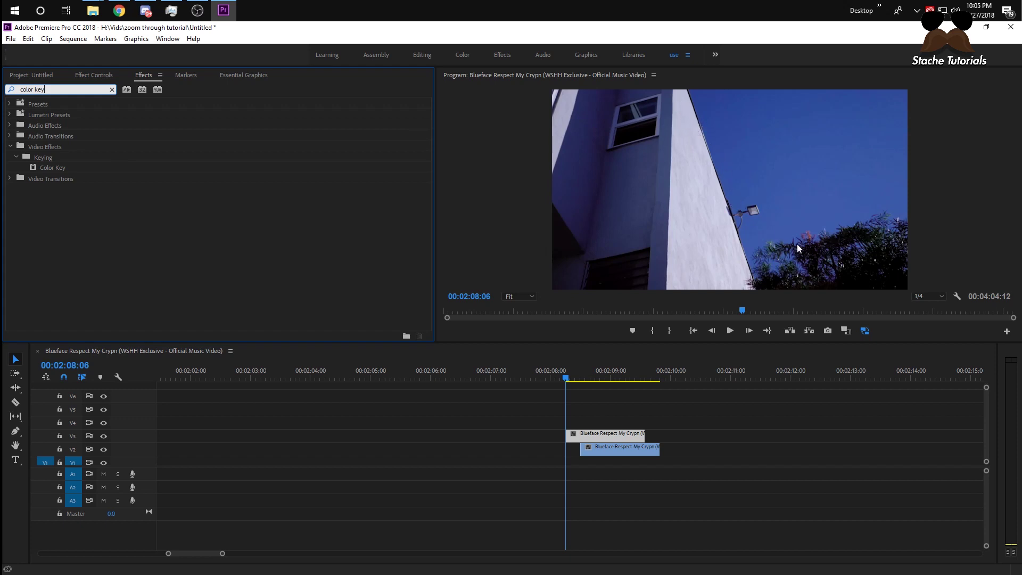
left_click(68, 170)
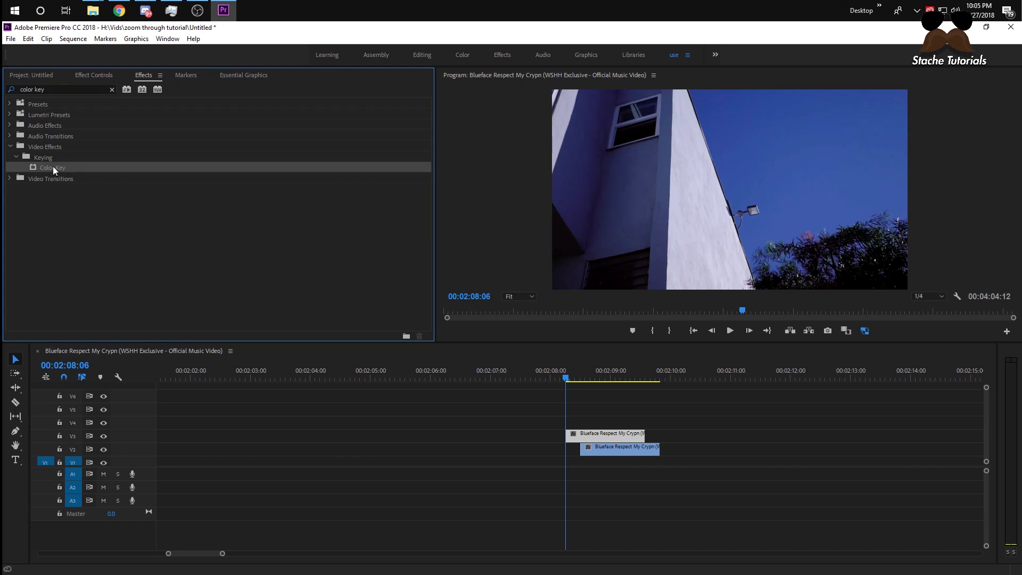
left_click_drag(52, 166, 620, 436)
left_click(87, 78)
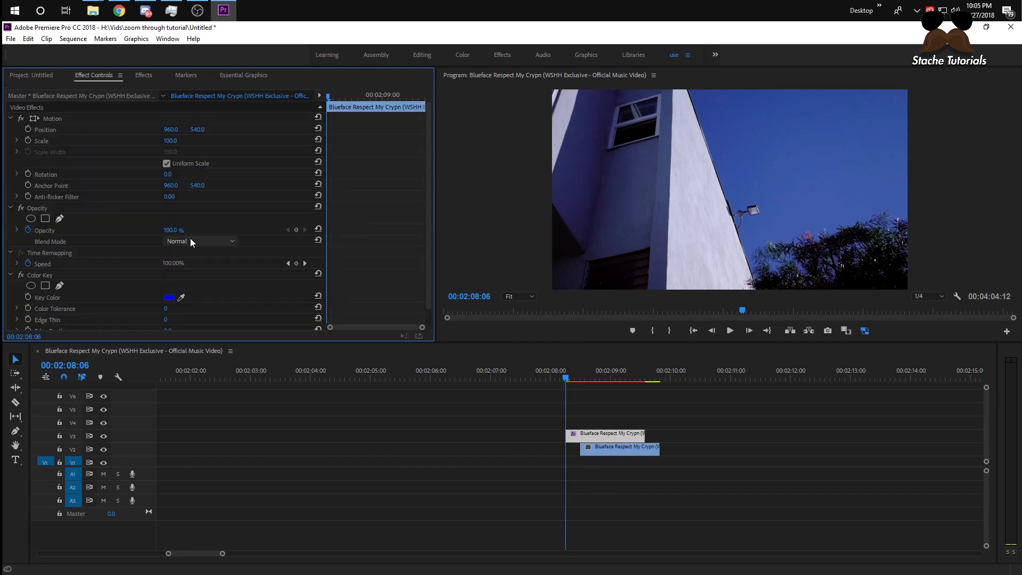
Sample the blue sky as the Color Key colour, set Color Tolerance to 39, and play back the keyed overlap
left_click(181, 297)
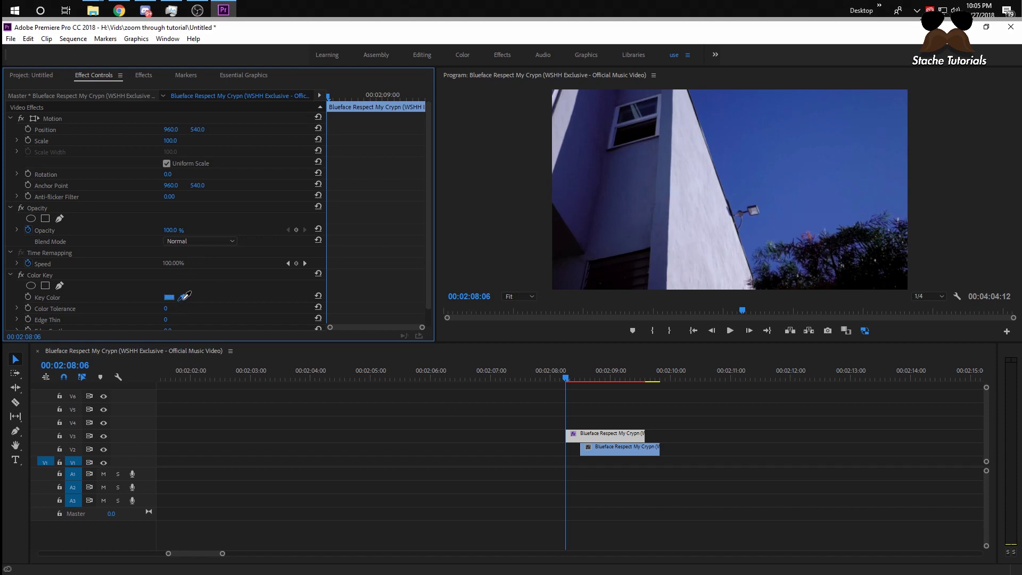
left_click(804, 139)
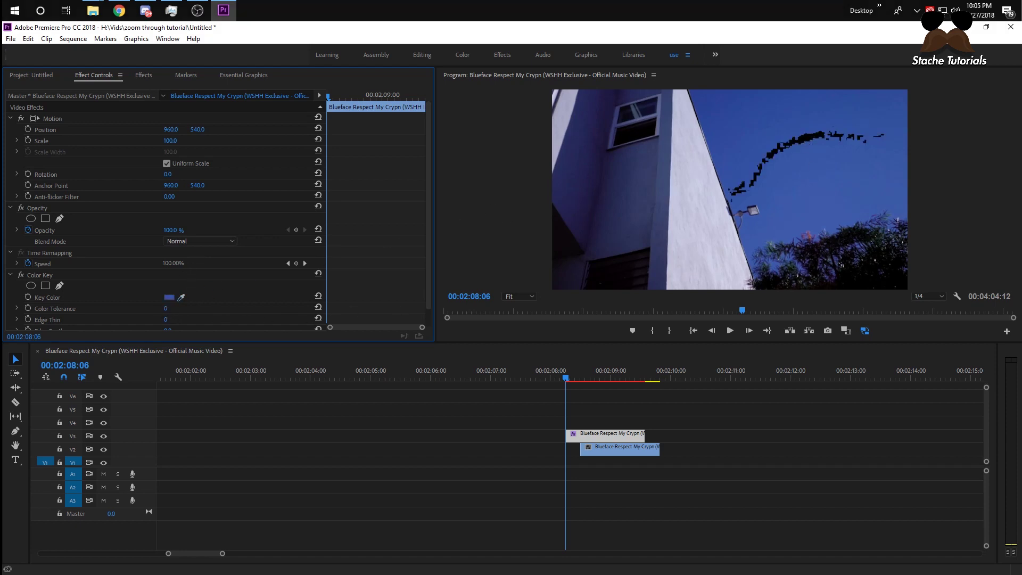
mouse_move(166, 308)
left_mouse_down()
mouse_move(204, 309)
mouse_move(182, 308)
left_mouse_up()
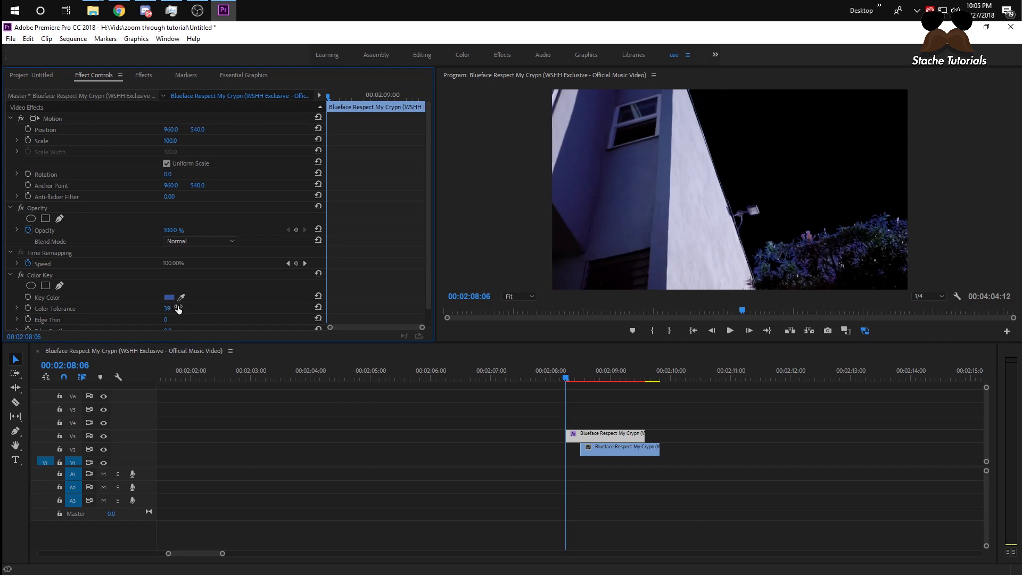
left_click_drag(575, 379, 588, 379)
key("space")
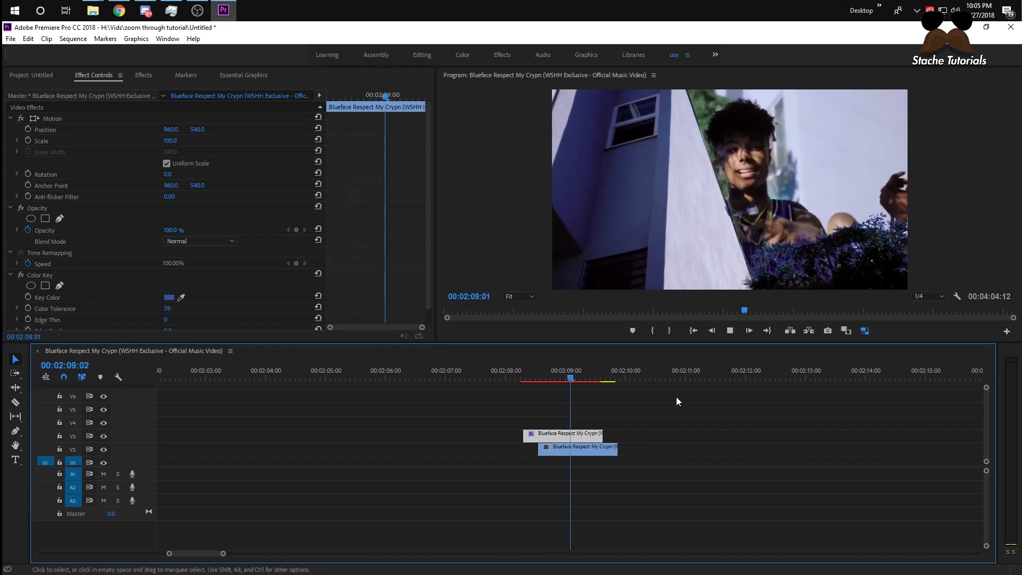
left_click(490, 372)
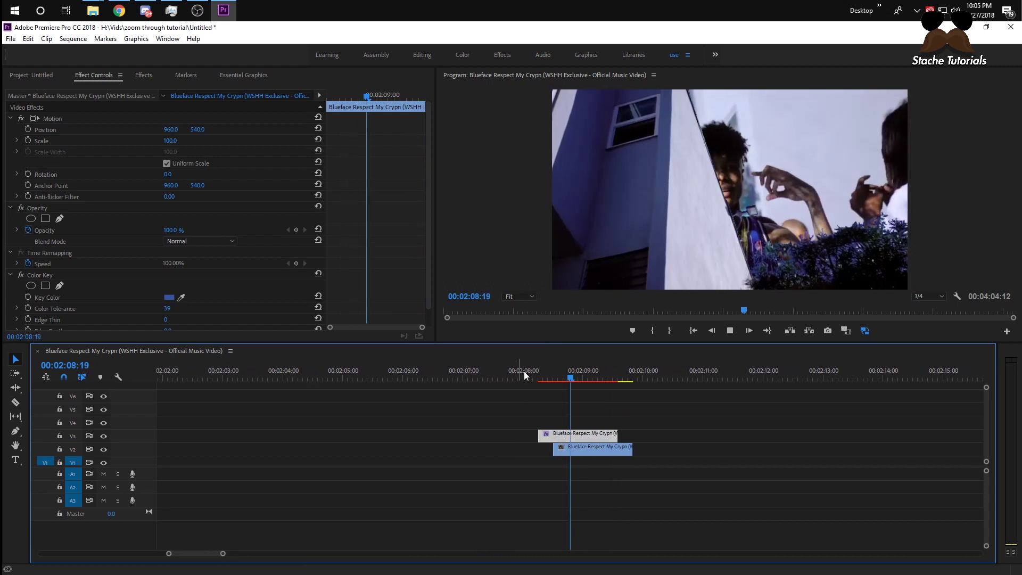
left_click(530, 367)
left_click(520, 368)
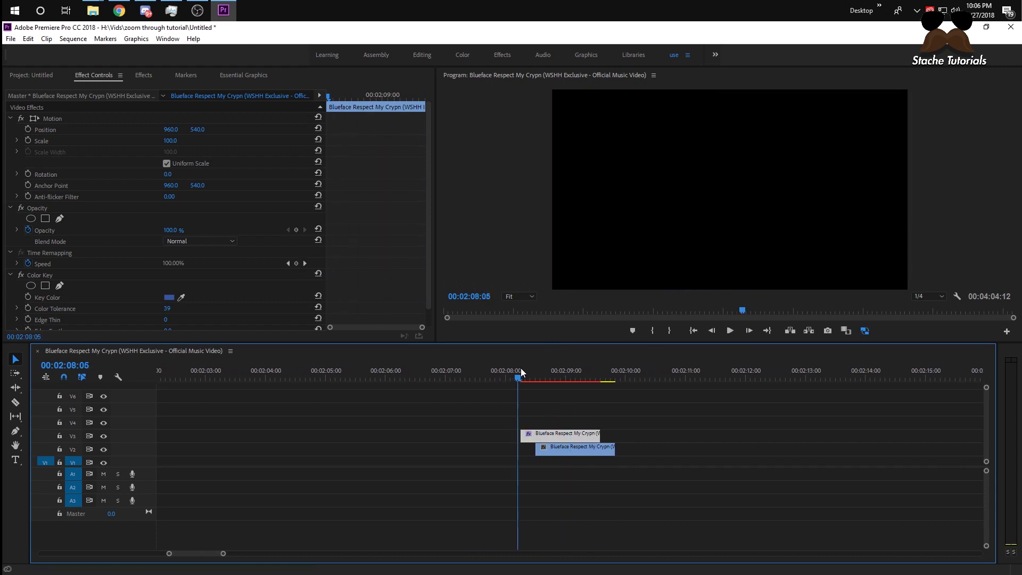
Keyframe the V3 clip's Color Tolerance from 0 at 00:02:08:06 to 44 at 00:02:08:14, and play back the reveal
left_click_drag(547, 378, 539, 375)
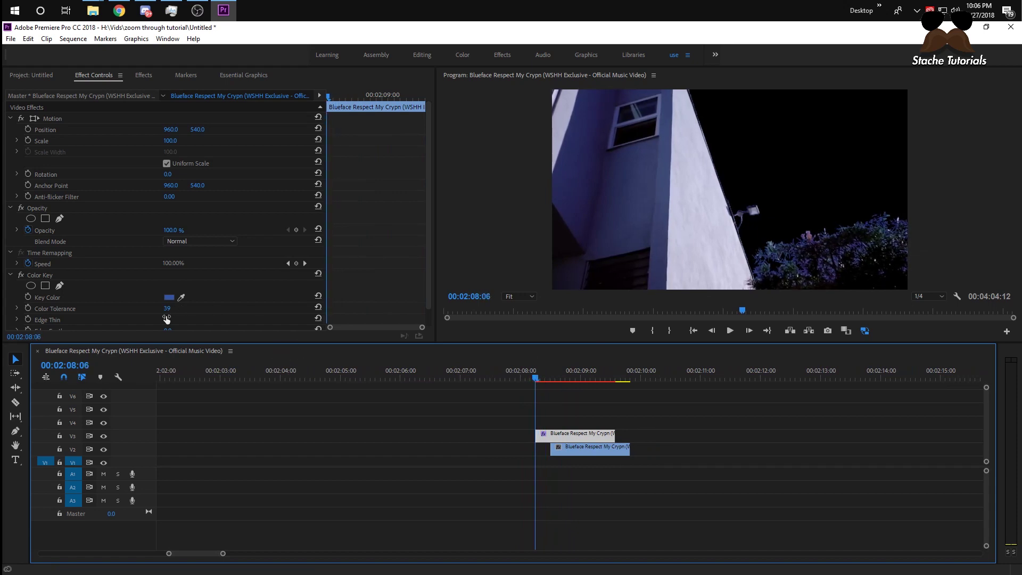
left_click_drag(169, 309, 149, 309)
left_click(27, 308)
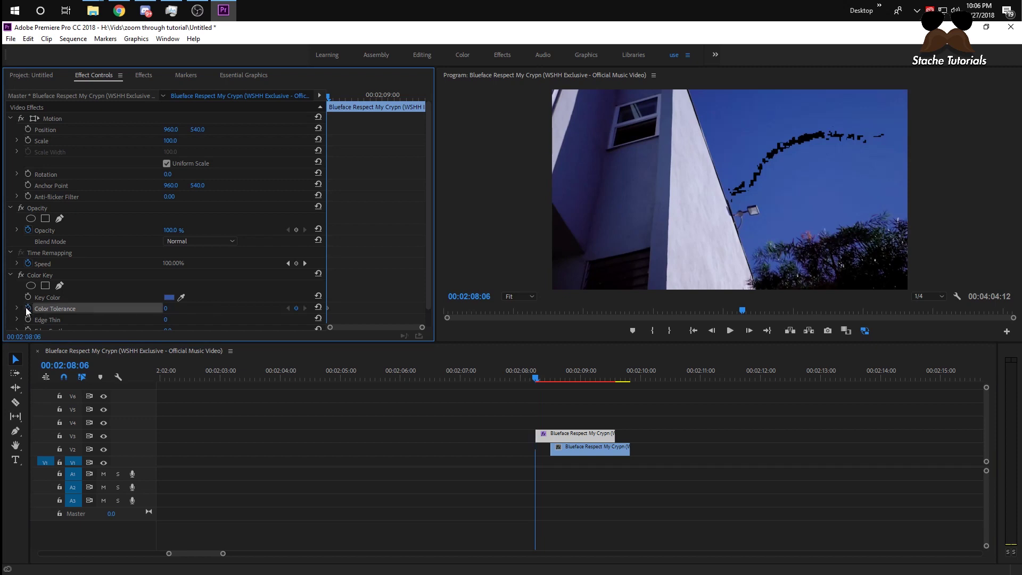
left_click_drag(532, 381, 554, 378)
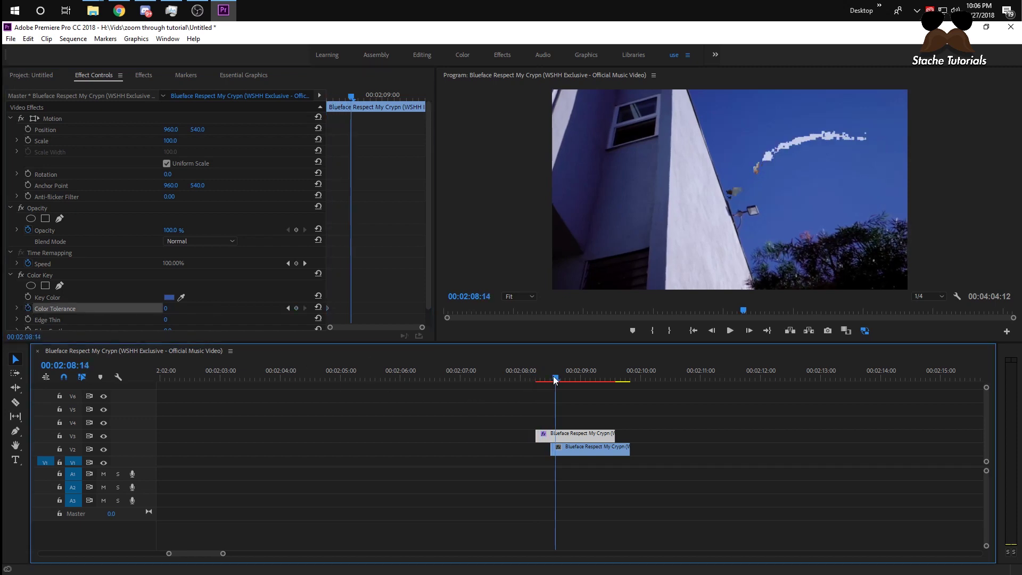
left_click_drag(166, 309, 177, 309)
left_click(528, 373)
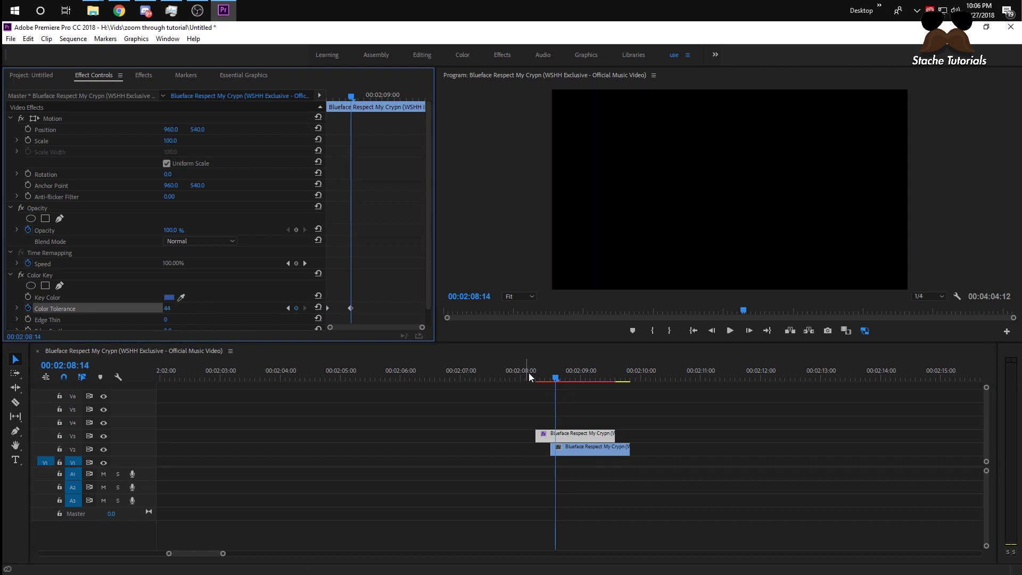
key("space")
key("space")
mouse_move(557, 372)
left_mouse_down()
mouse_move(532, 379)
mouse_move(553, 378)
left_mouse_up()
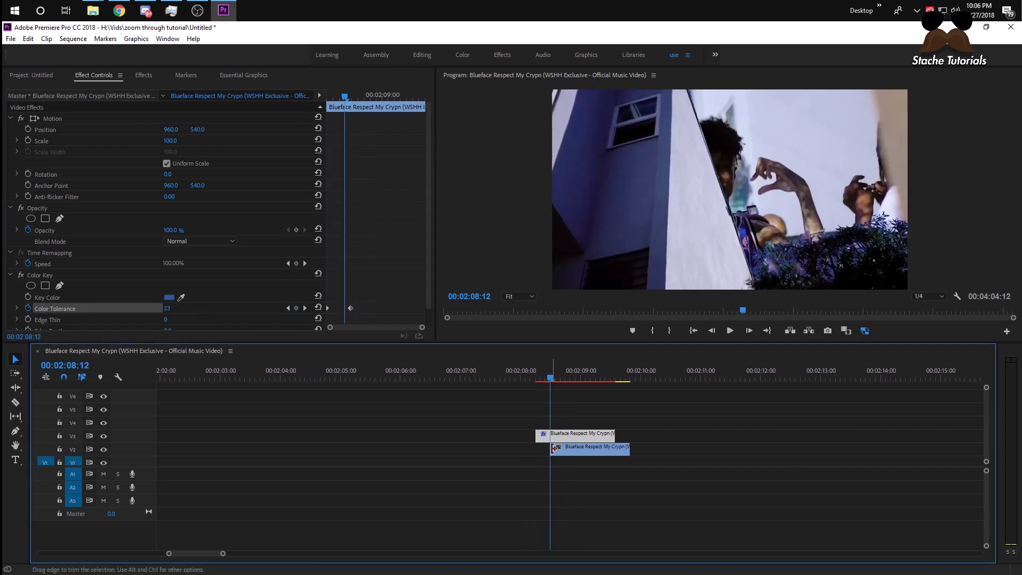
Try extending the V2 clip's start back to 00:02:08:06, check a frame, and undo the trim
left_click_drag(551, 449, 535, 448)
mouse_move(538, 379)
left_mouse_down()
mouse_move(547, 378)
mouse_move(528, 379)
mouse_move(543, 379)
left_mouse_up()
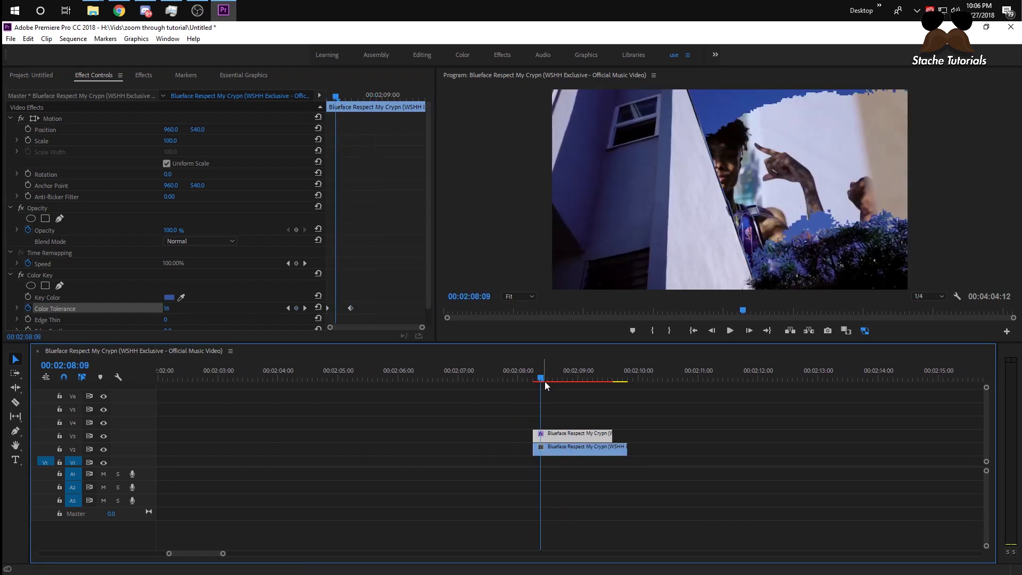
key("ctrl+z")
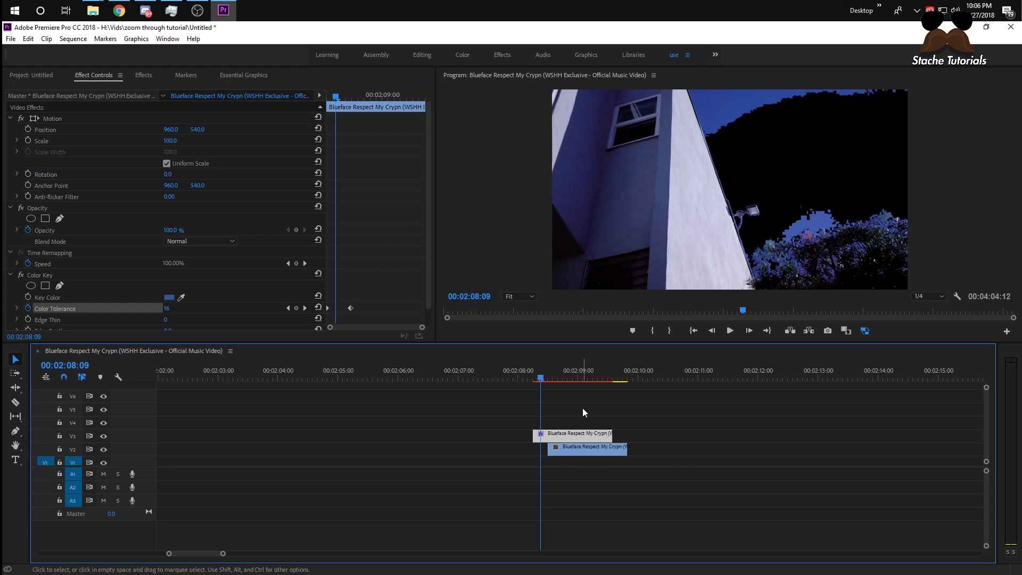
Duplicate the keyed building clip from V3 onto V1, aligned with the original at 00:02:08:06
mouse_move(558, 440)
left_mouse_down()
mouse_move(557, 471)
mouse_move(555, 436)
left_mouse_up()
left_click(554, 423)
left_click(553, 430)
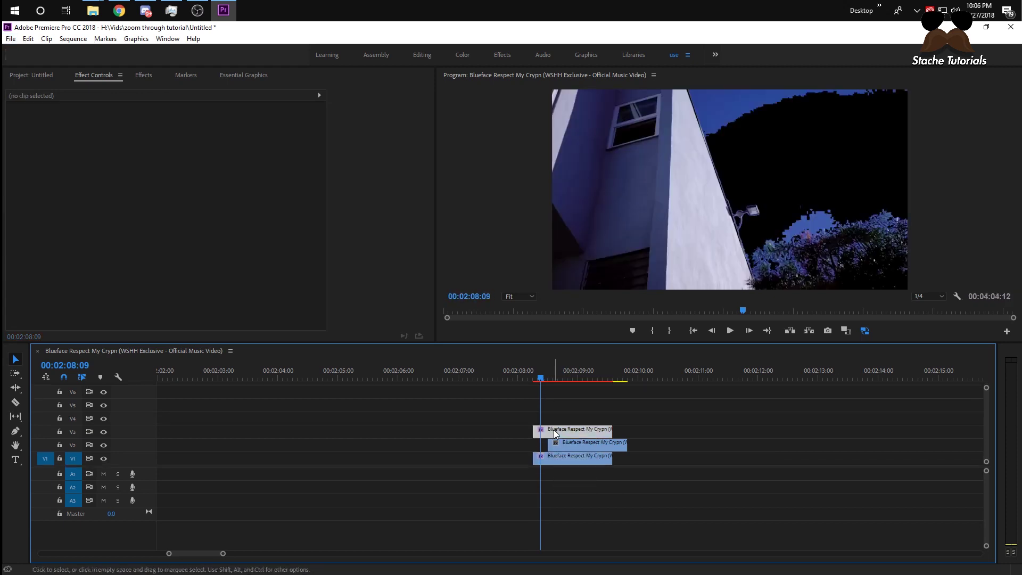
left_click(554, 458)
left_click(553, 431)
left_click(554, 458)
left_click(554, 430)
left_click(554, 457)
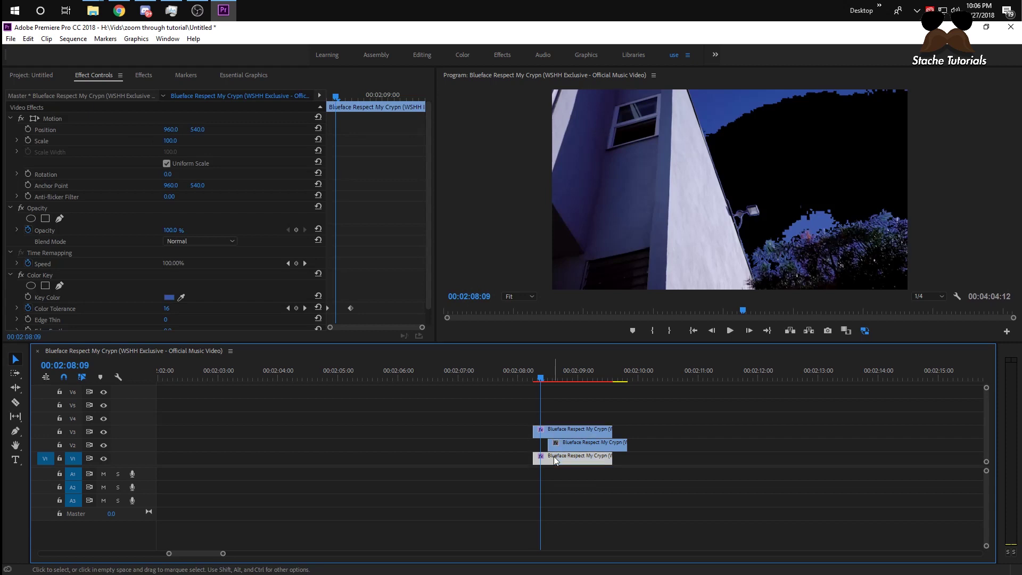
left_click(555, 445)
Disable the Color Key effect on the V1 copy of the building clip and check the frames around the overlap
left_click(555, 380)
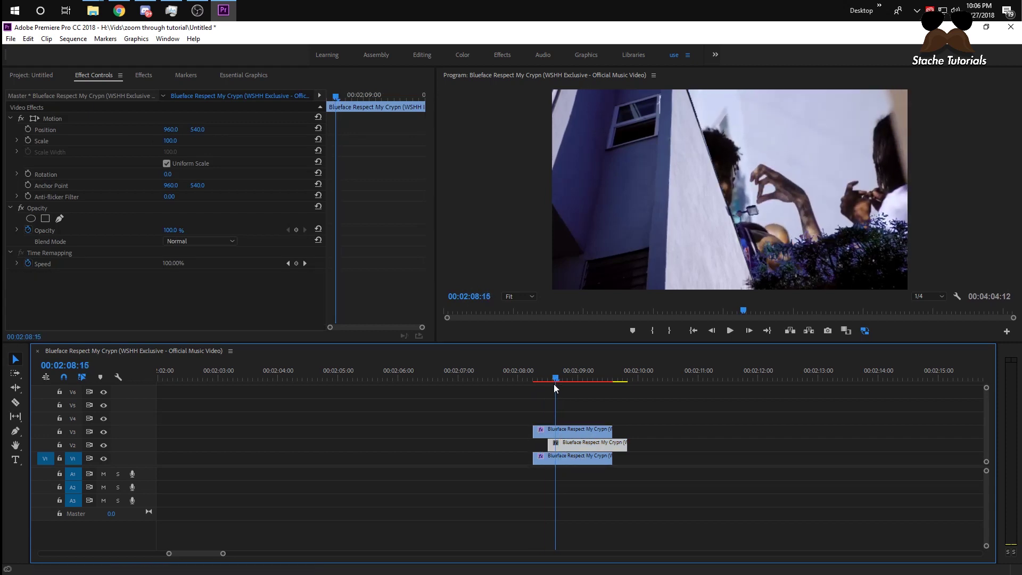
left_click_drag(553, 382, 545, 381)
left_click(563, 460)
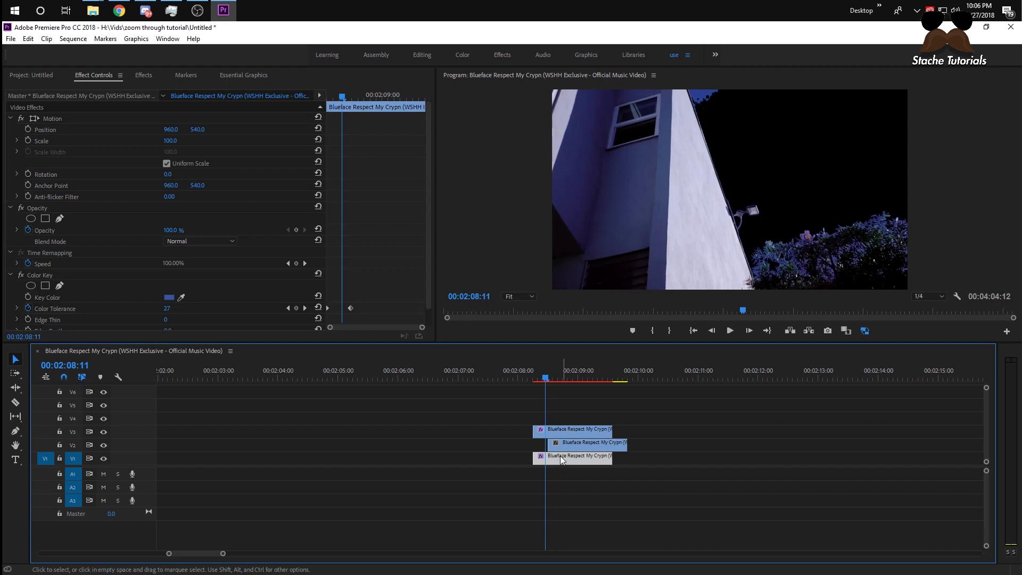
left_click(20, 275)
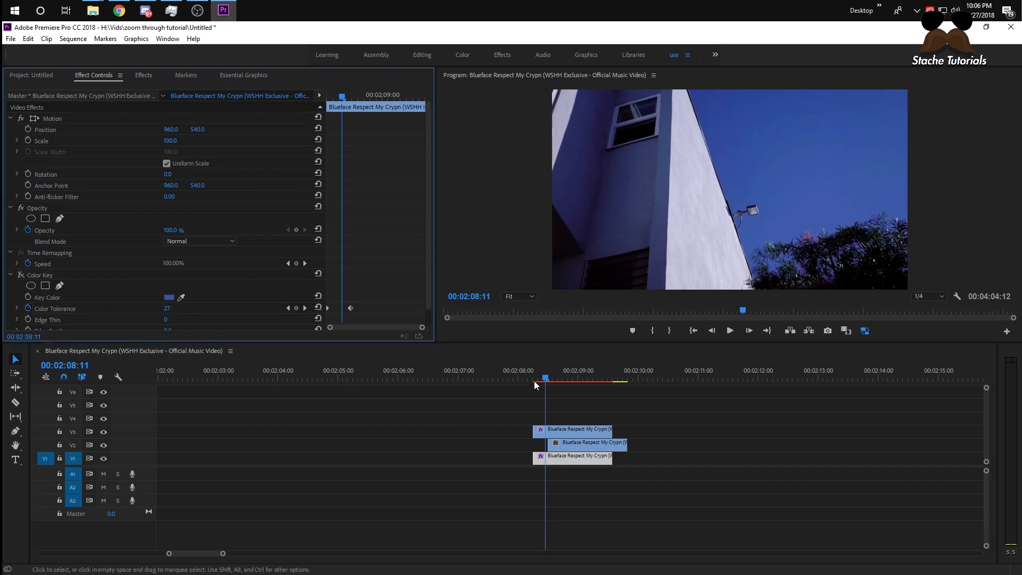
mouse_move(534, 382)
left_mouse_down()
mouse_move(573, 382)
mouse_move(529, 388)
left_mouse_up()
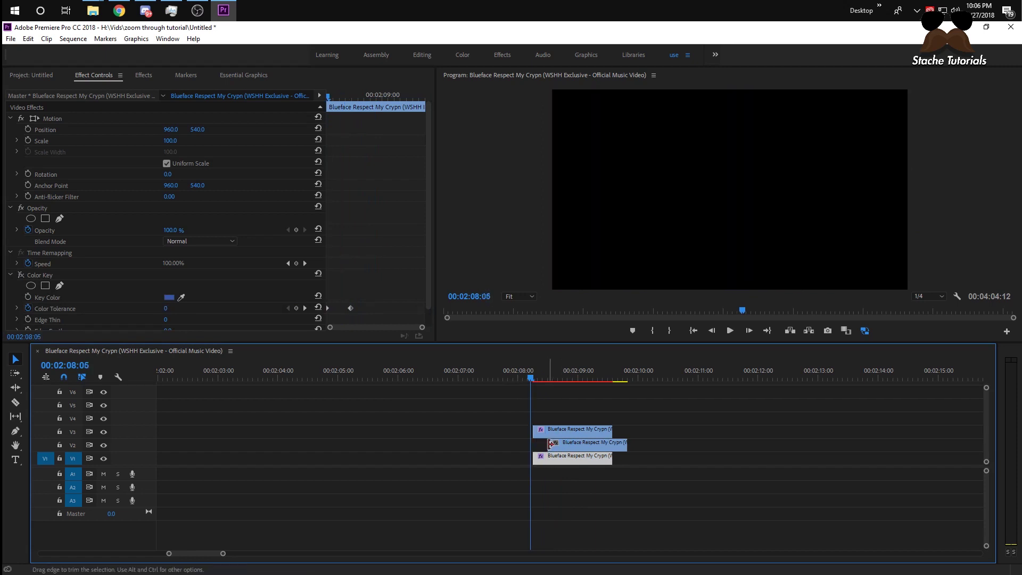
Apply a Cross Dissolve at the start of the V2 clip and shorten it to about 8 frames
left_click_drag(223, 554, 194, 554)
double_click(653, 445)
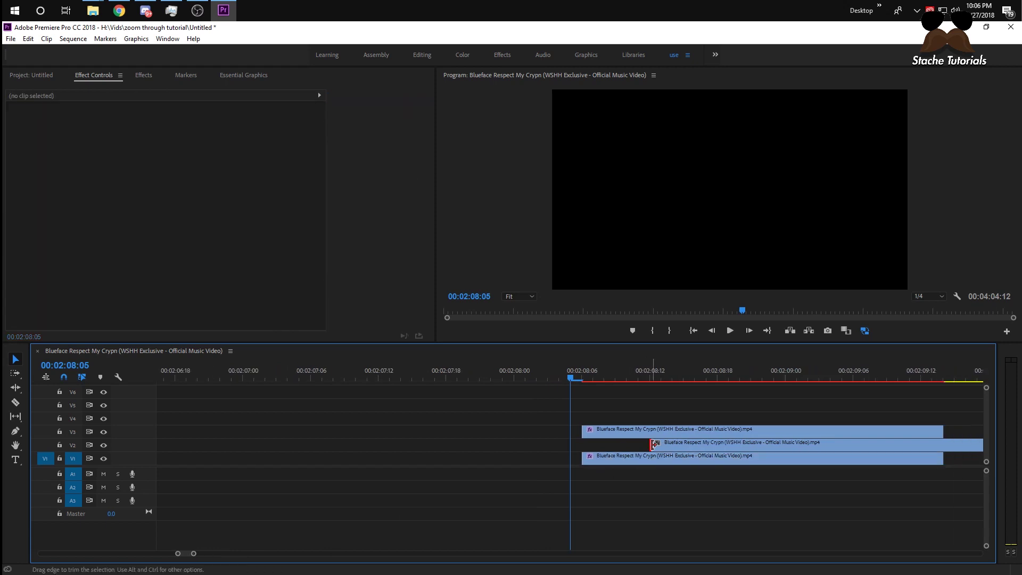
left_click(730, 269)
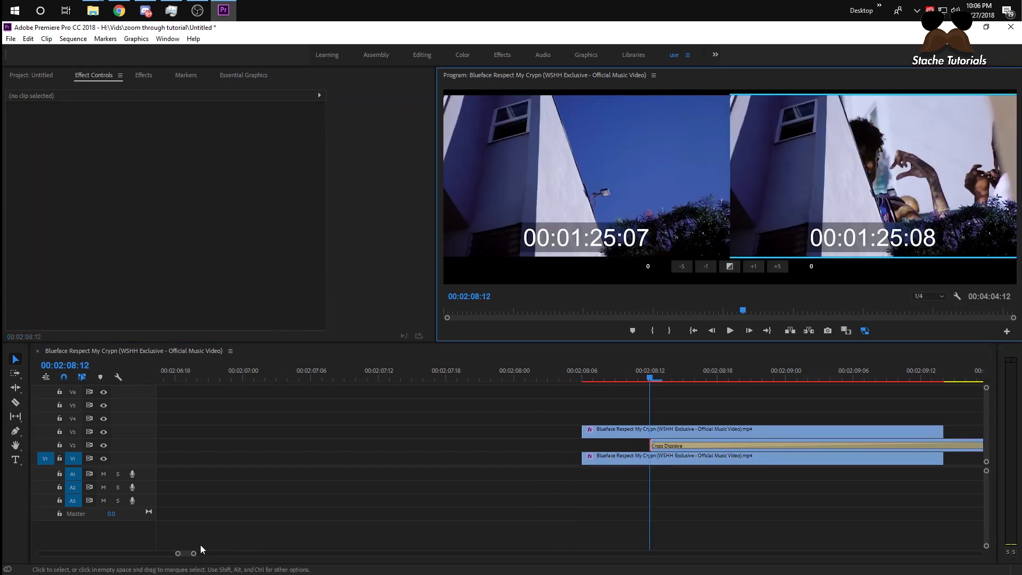
left_click_drag(193, 553, 208, 553)
left_click_drag(704, 446, 605, 446)
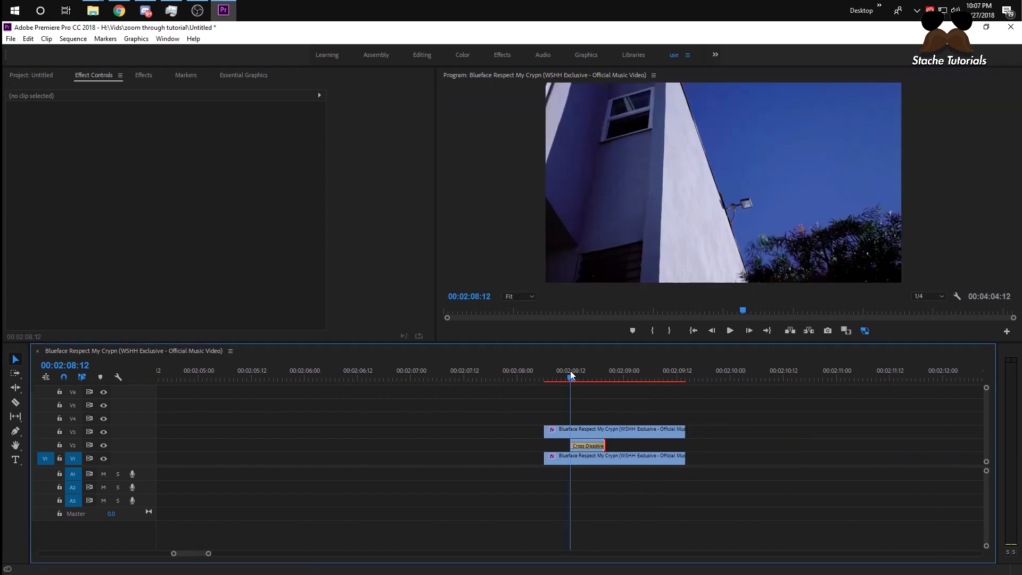
Play back the dissolve from 00:02:08:06 and extend the V2 clip's end to about 00:02:10:08
left_click_drag(570, 371, 545, 375)
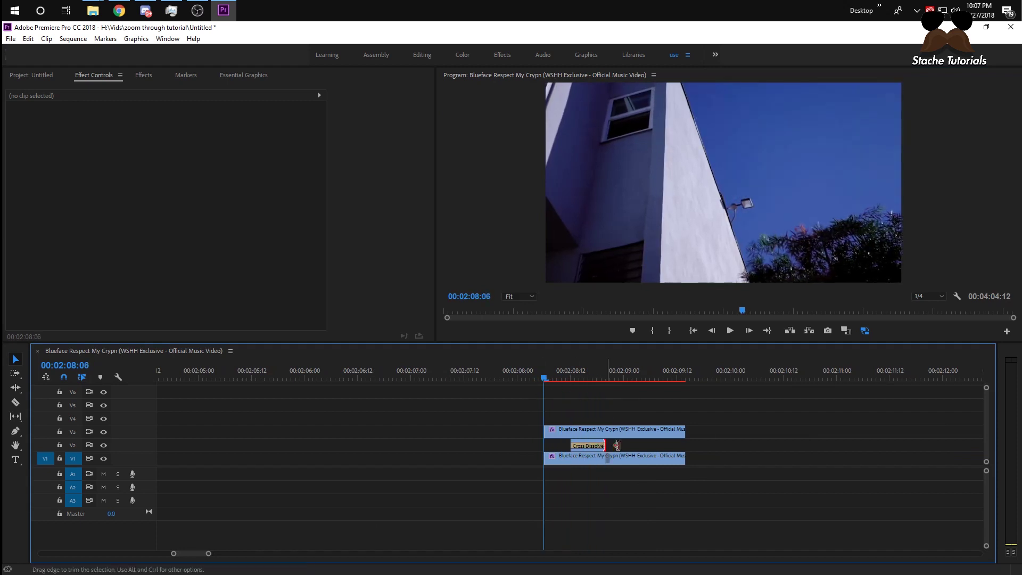
left_click_drag(615, 445, 685, 445)
key("space")
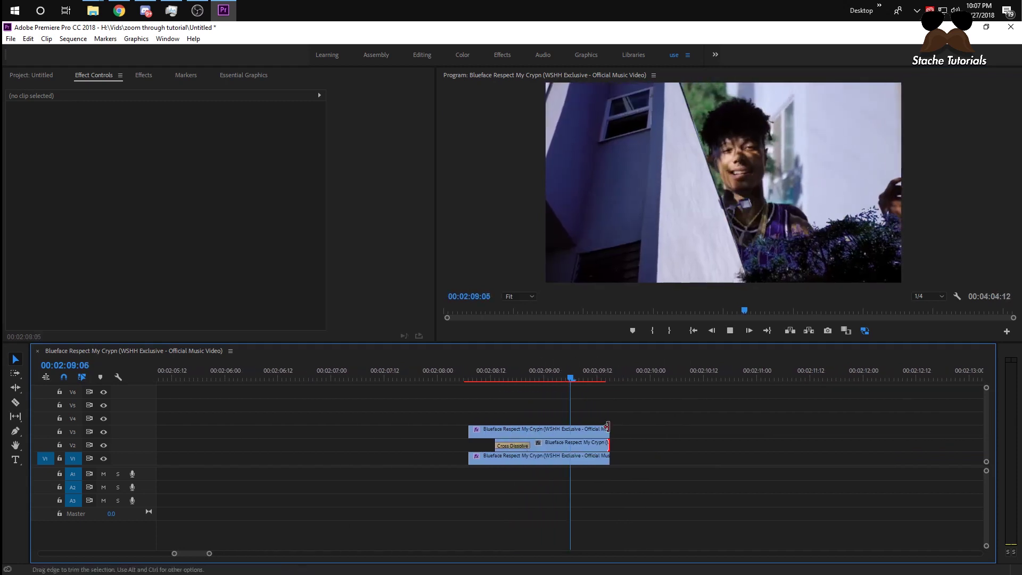
left_click_drag(538, 374, 531, 374)
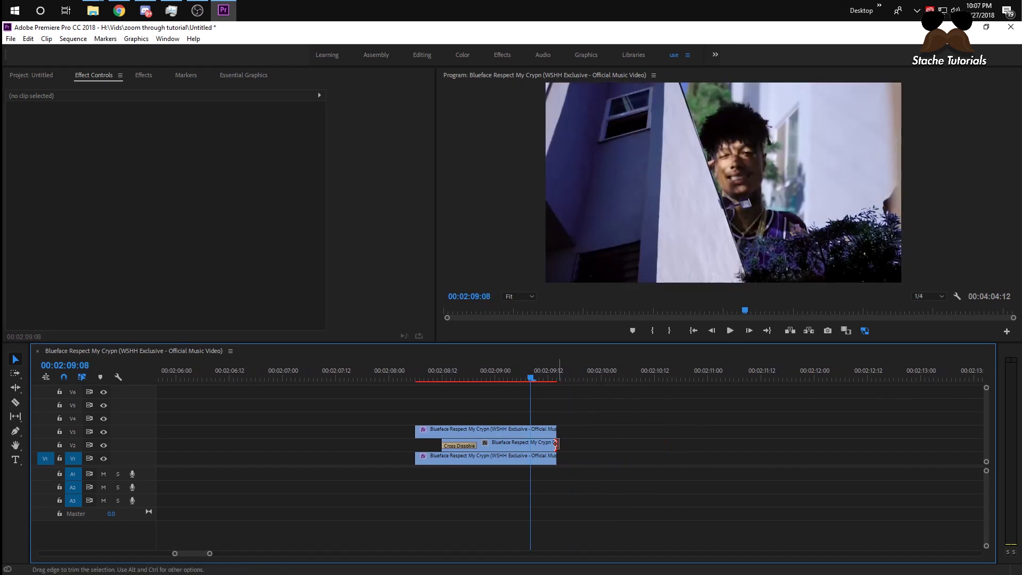
left_click_drag(556, 445, 635, 445)
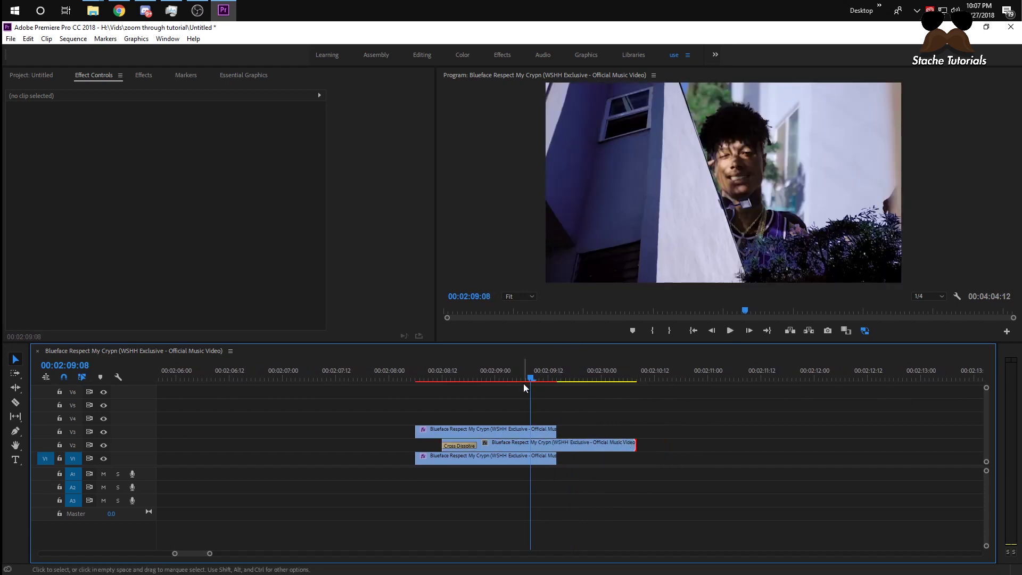
Start Scale, Position and Rotation keyframes on the V3 building clip at 00:02:09:04
left_click_drag(531, 378, 557, 378)
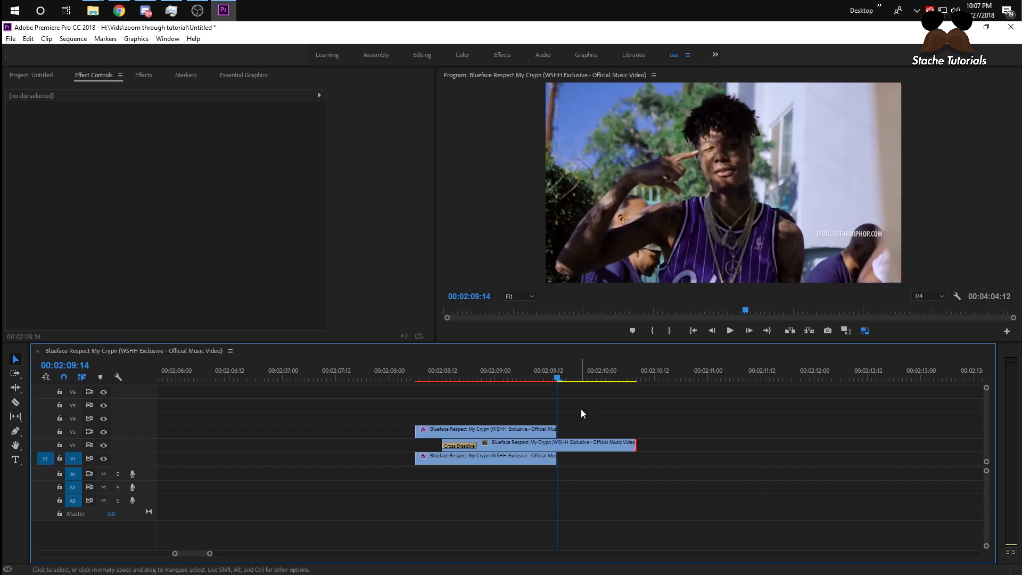
left_click(707, 330)
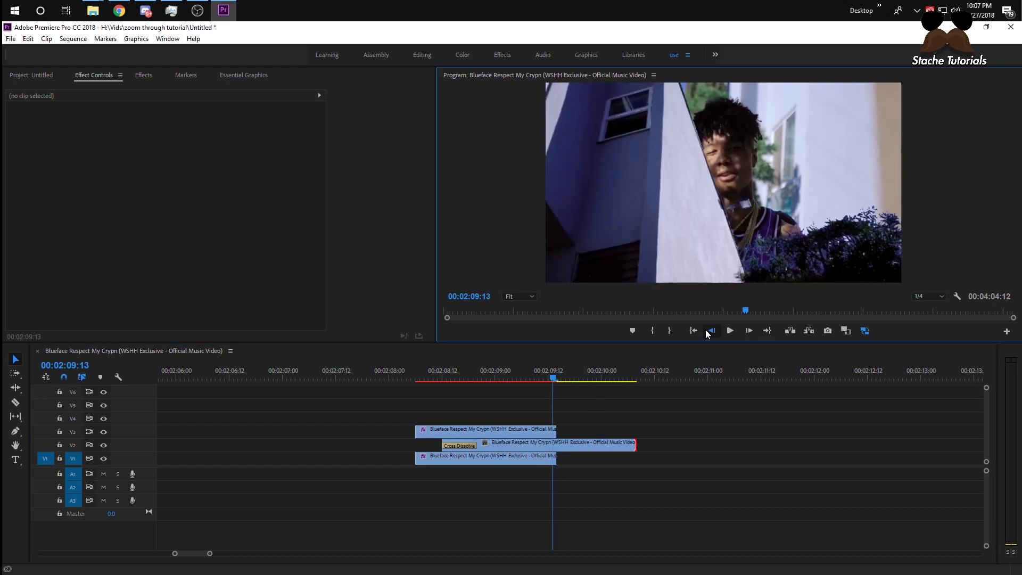
left_click(706, 330)
left_click(707, 330)
left_click(706, 330)
left_click(707, 330)
left_click(706, 329)
left_click(707, 330)
left_click(706, 330)
left_click(707, 330)
left_click(707, 330)
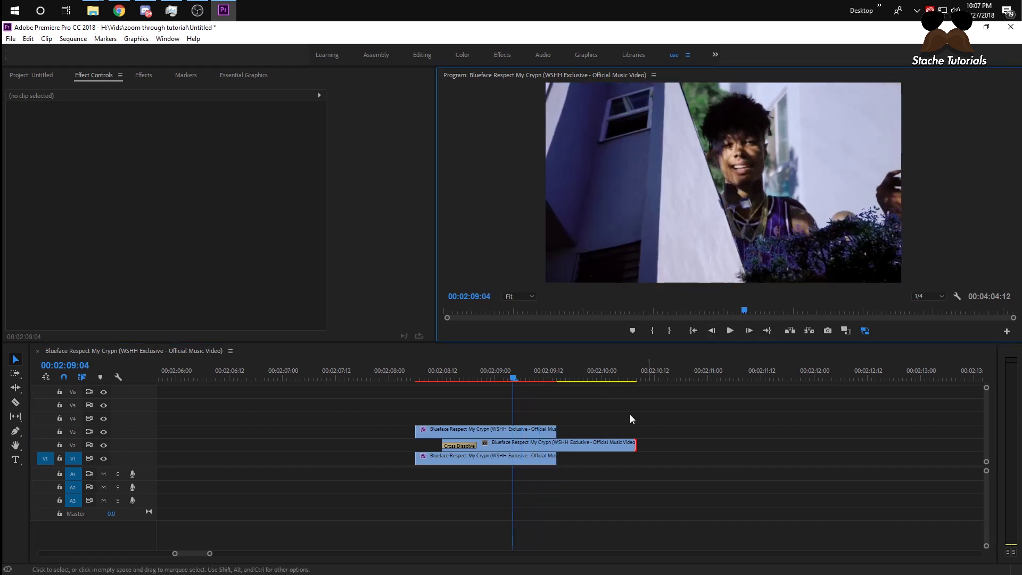
left_click(529, 430)
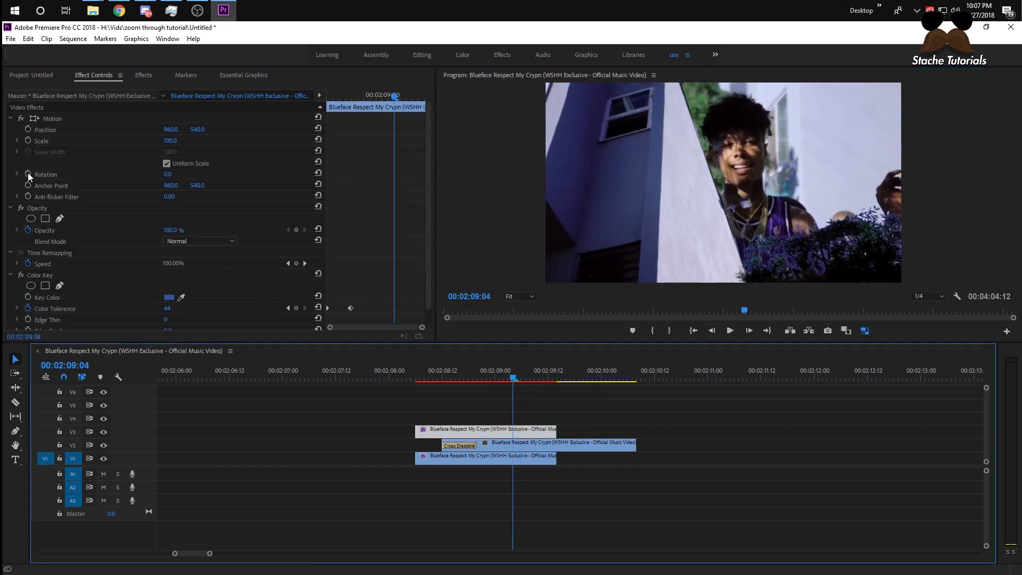
left_click(28, 141)
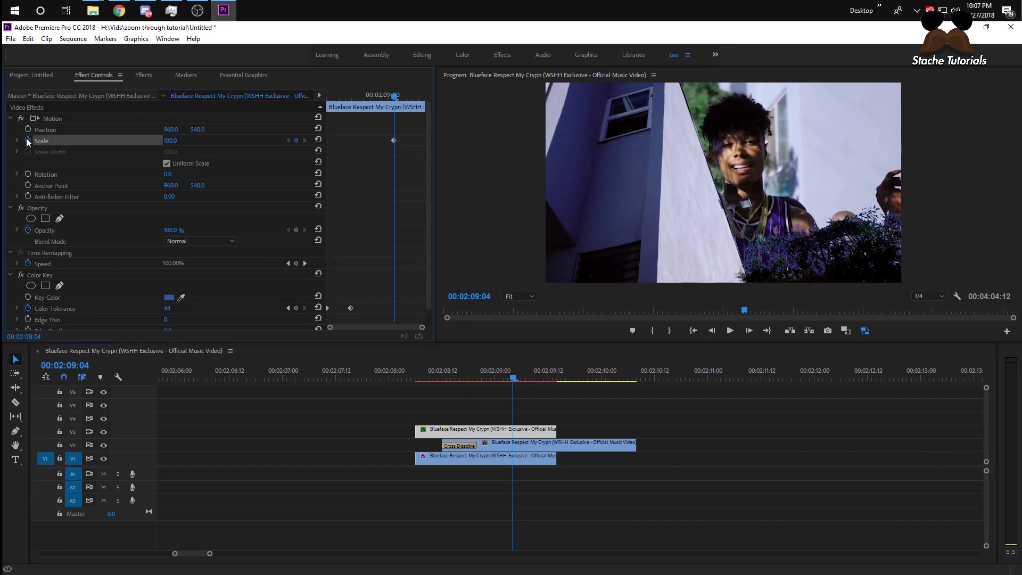
left_click(26, 129)
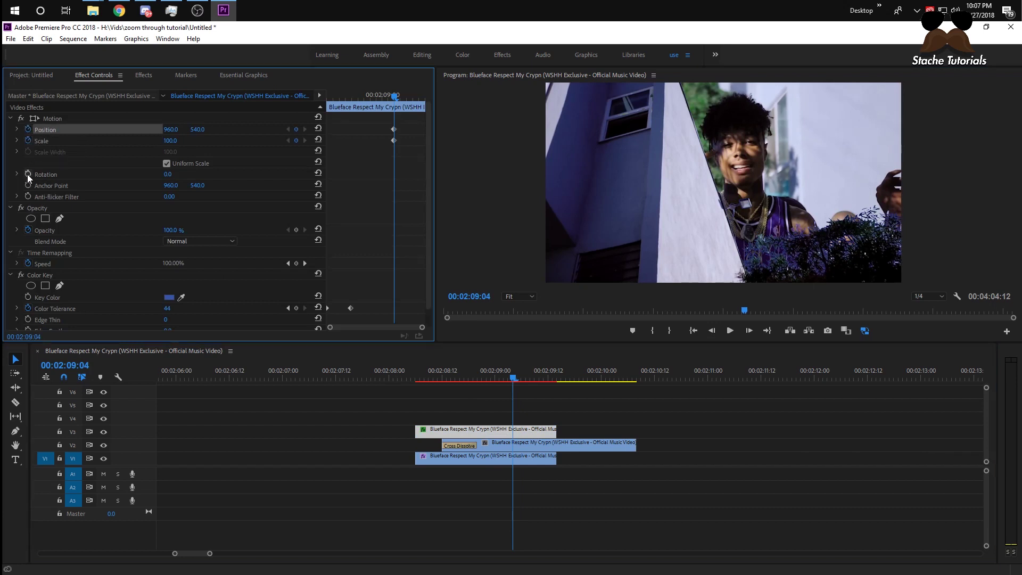
left_click(28, 174)
Keyframe the V3 clip's Scale at 190 on 00:02:09:14, plus Scale 462, Position X -761 and Rotation 72° on 00:02:09:13
left_click_drag(527, 378, 557, 381)
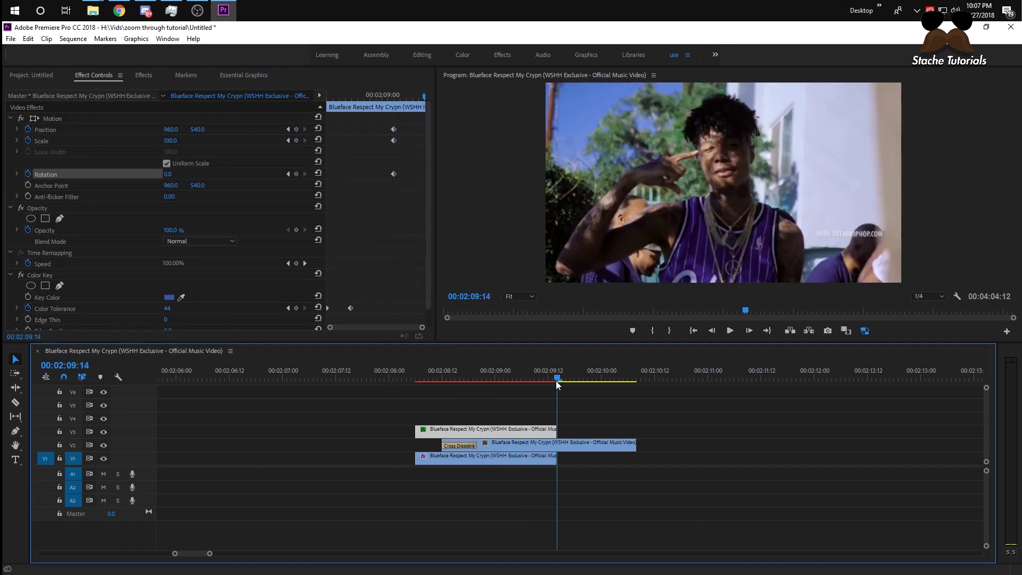
left_click(170, 141)
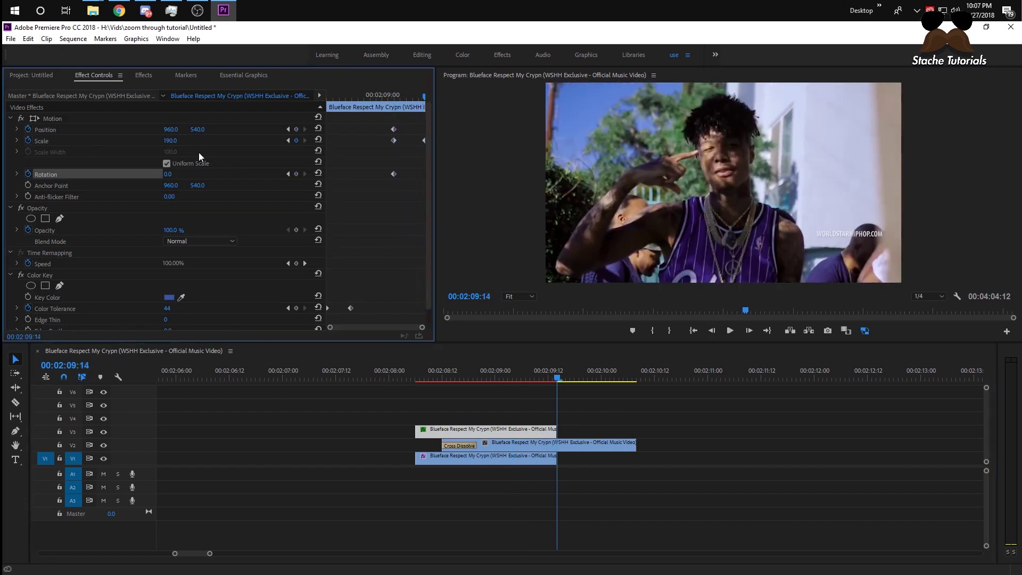
left_click(712, 330)
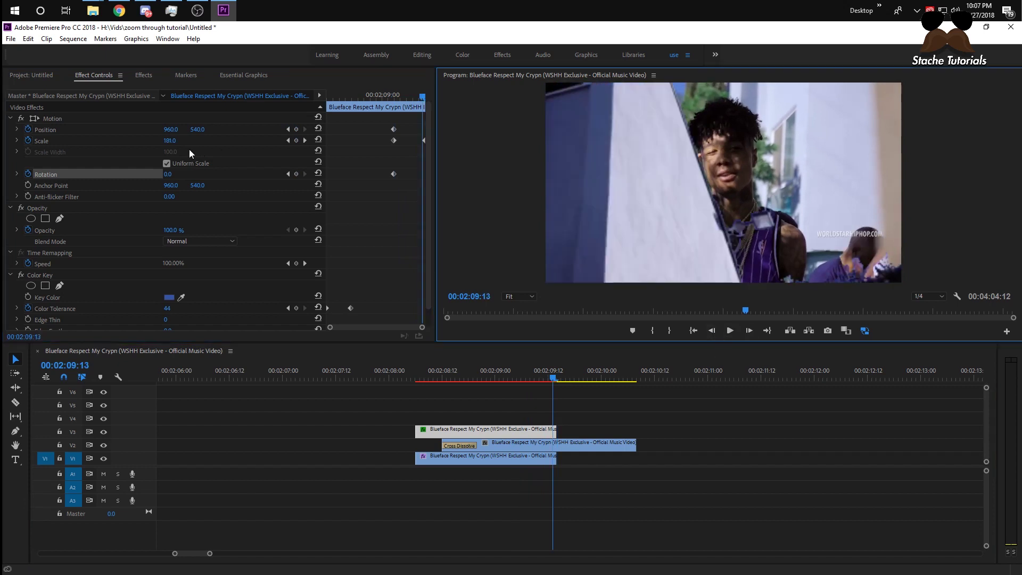
left_click_drag(172, 141, 321, 140)
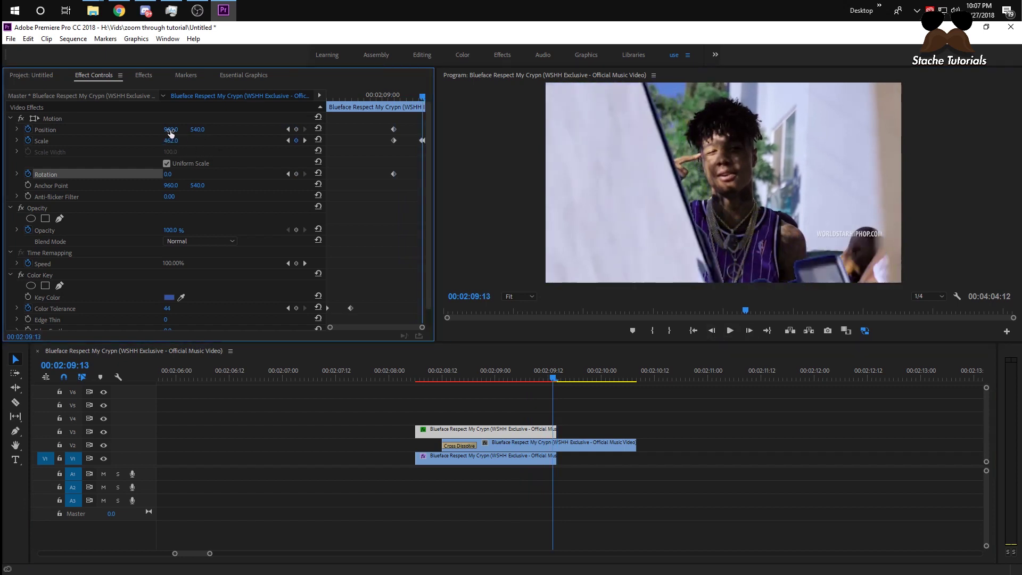
left_click_drag(170, 130, 16, 129)
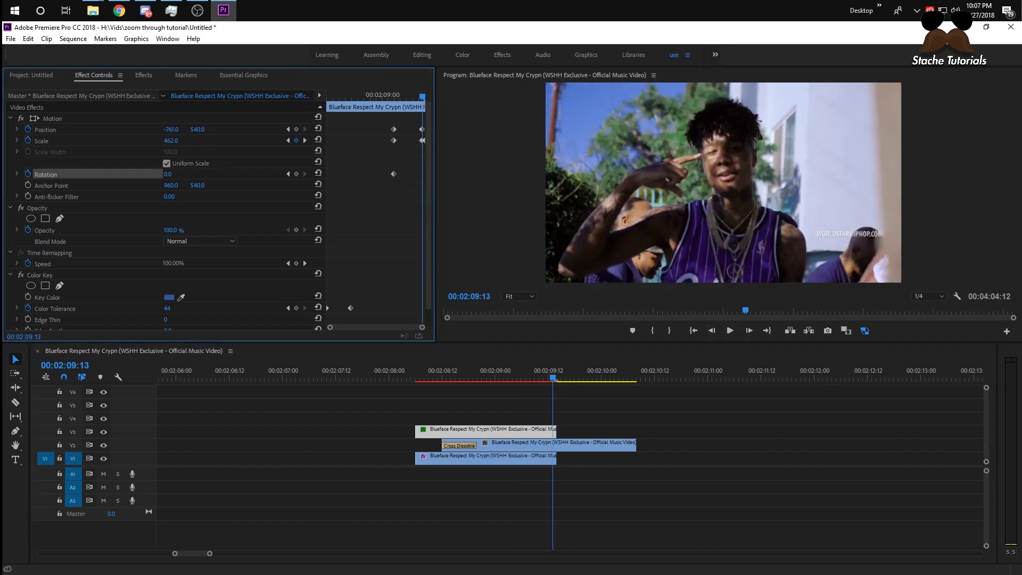
left_click_drag(214, 174, 209, 175)
Play back the finished building transition from the start of the V3 clip at 00:02:08:05
left_click_drag(553, 375, 424, 372)
key("space")
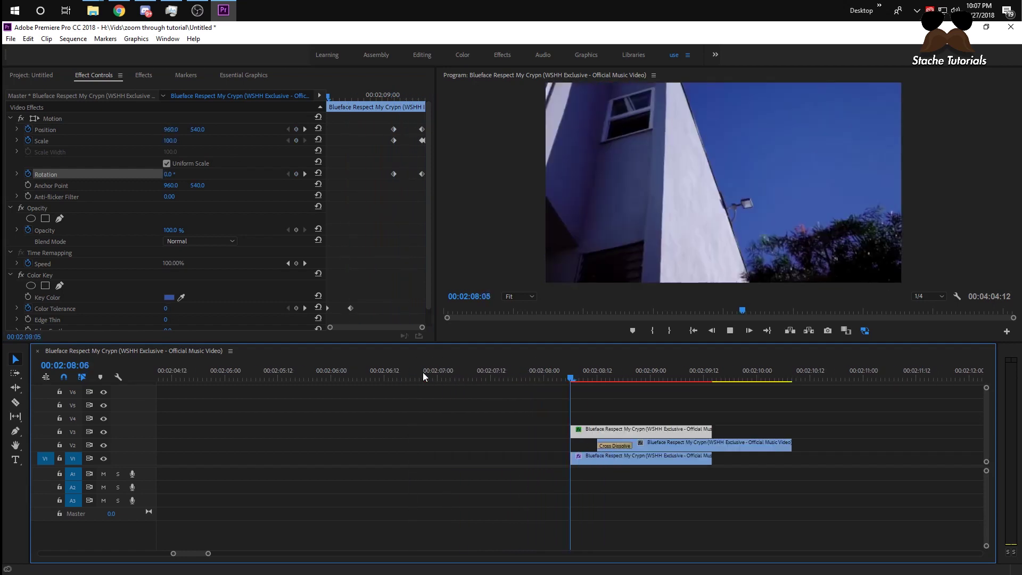
key("space")
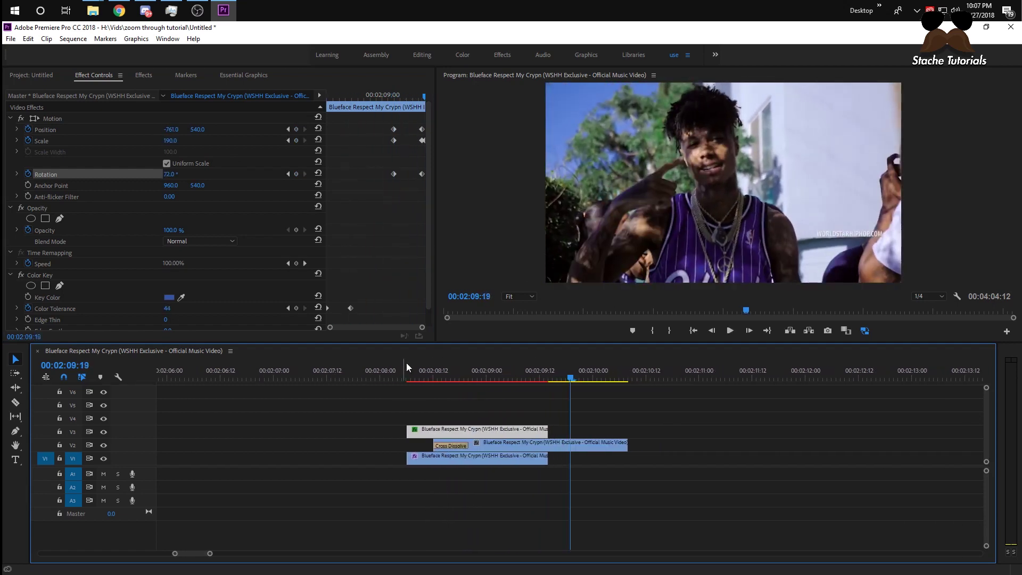
left_click(407, 367)
key("space")
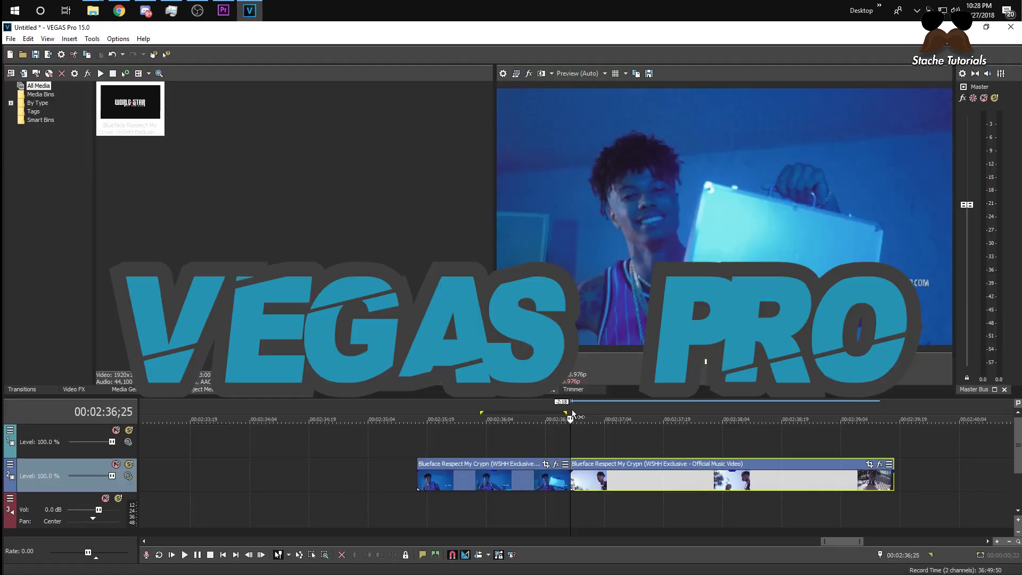
In VEGAS Pro, play back the cut at 00:02:36;25 and shift the second clip 5 frames later
left_click(559, 411)
key("space")
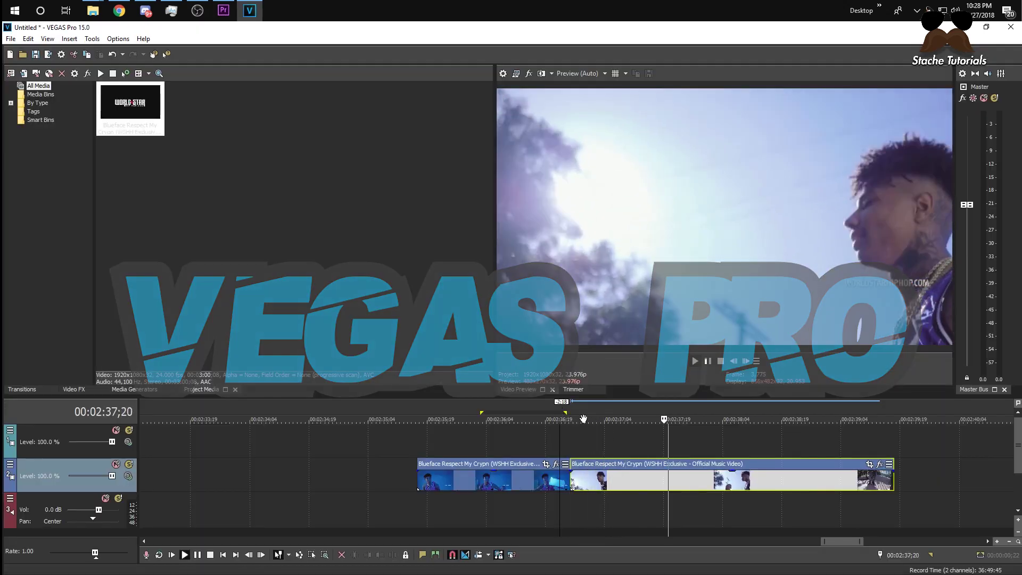
key("space")
left_click(570, 412)
left_click_drag(602, 479, 622, 479)
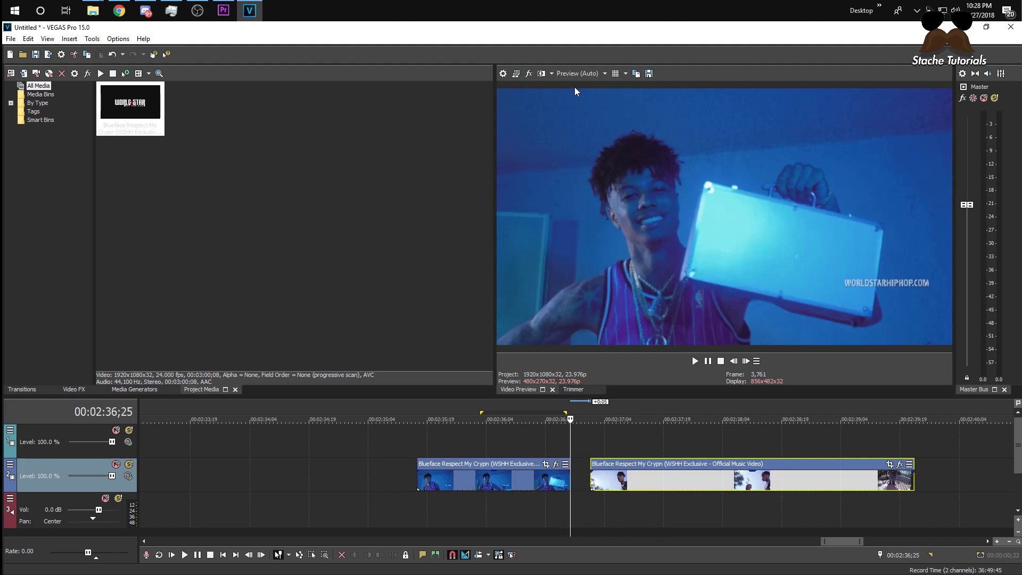
Set the preview quality to Best (Full) and save a JPEG snapshot of the frame at 00:02:36;25 as Image2
left_click(583, 74)
mouse_move(586, 119)
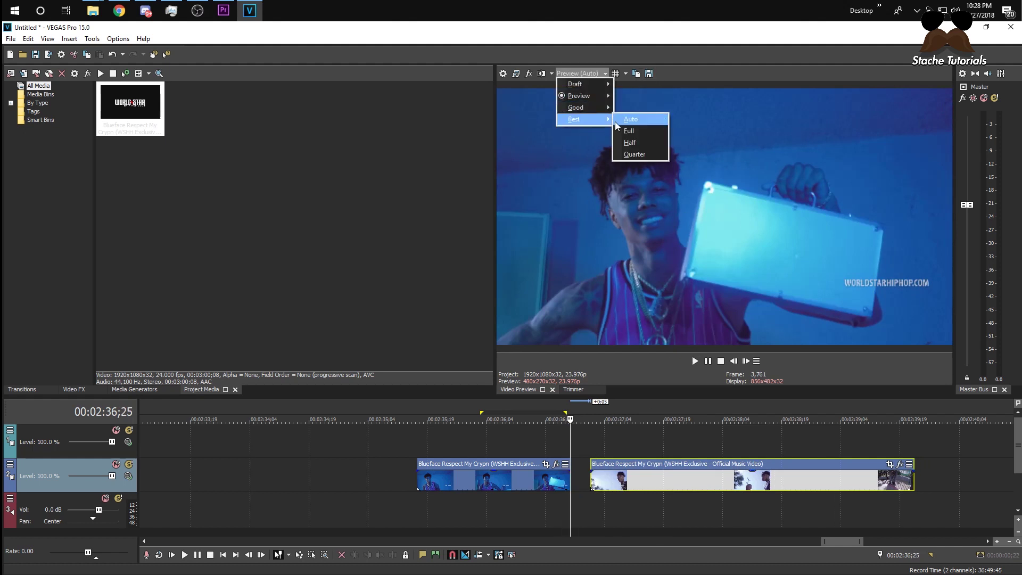
left_click(629, 131)
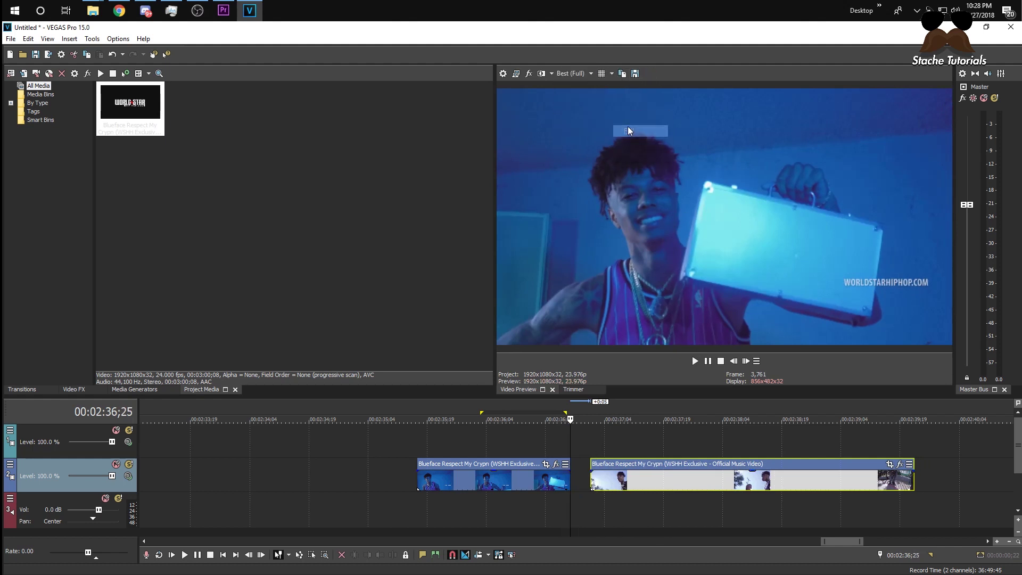
left_click(635, 73)
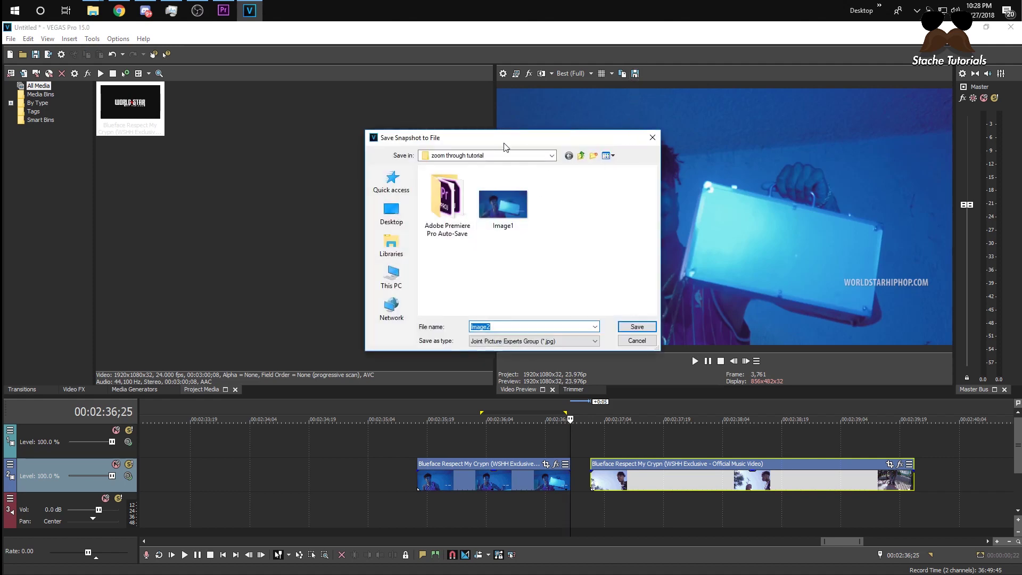
left_click(637, 326)
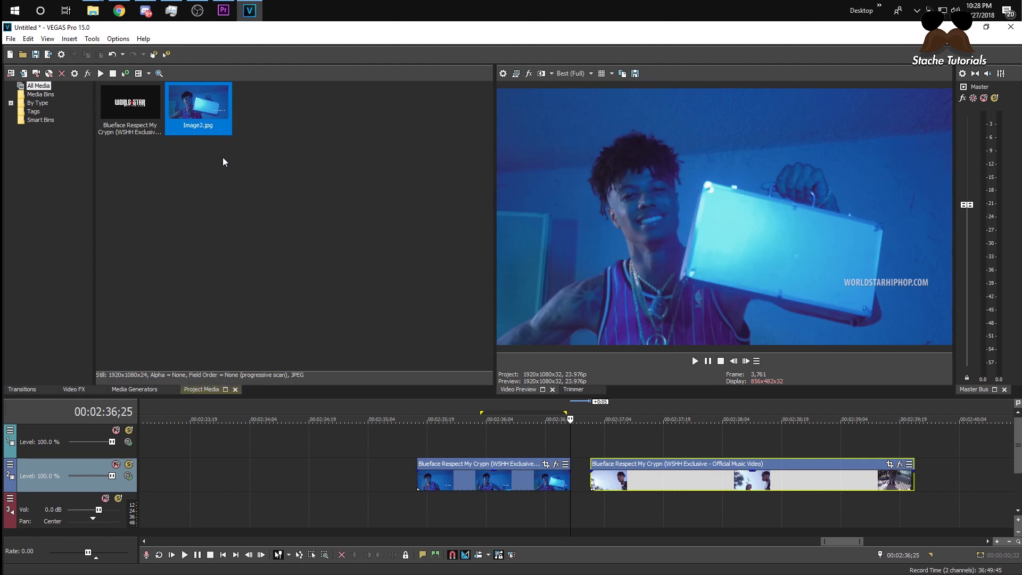
Place Image2.jpg on the upper video track starting at 00:02:36;25 and play across its start
left_click_drag(424, 329, 577, 439)
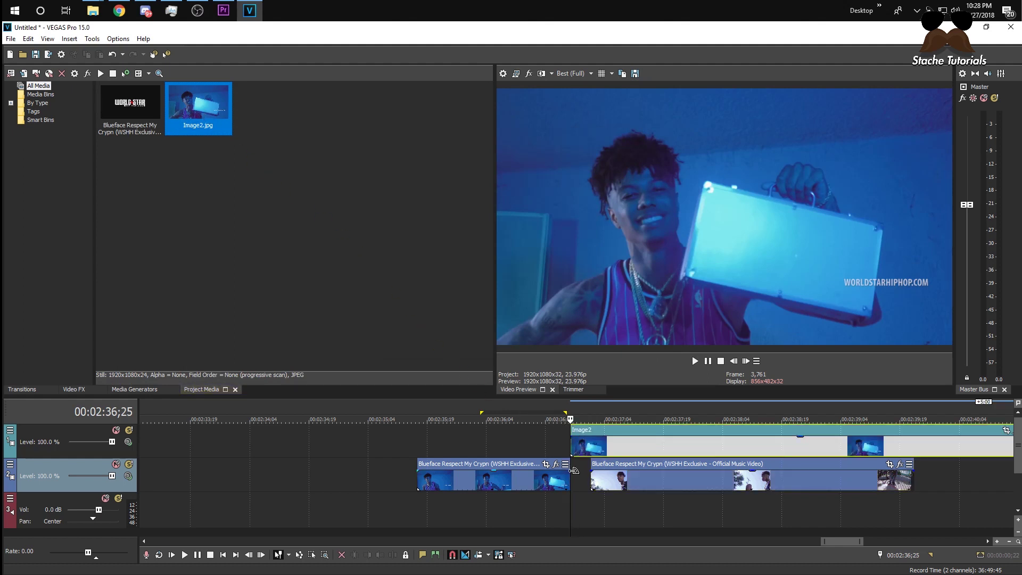
left_click(528, 404)
key("space")
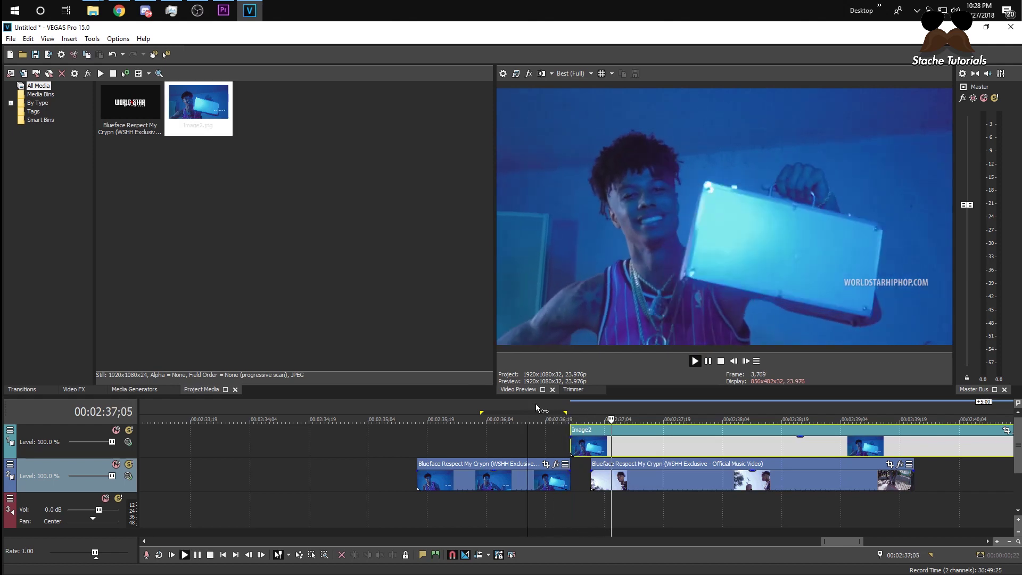
key("space")
Split the Image2 still partway along the second clip and delete the part after the split
left_click_drag(582, 402, 570, 415)
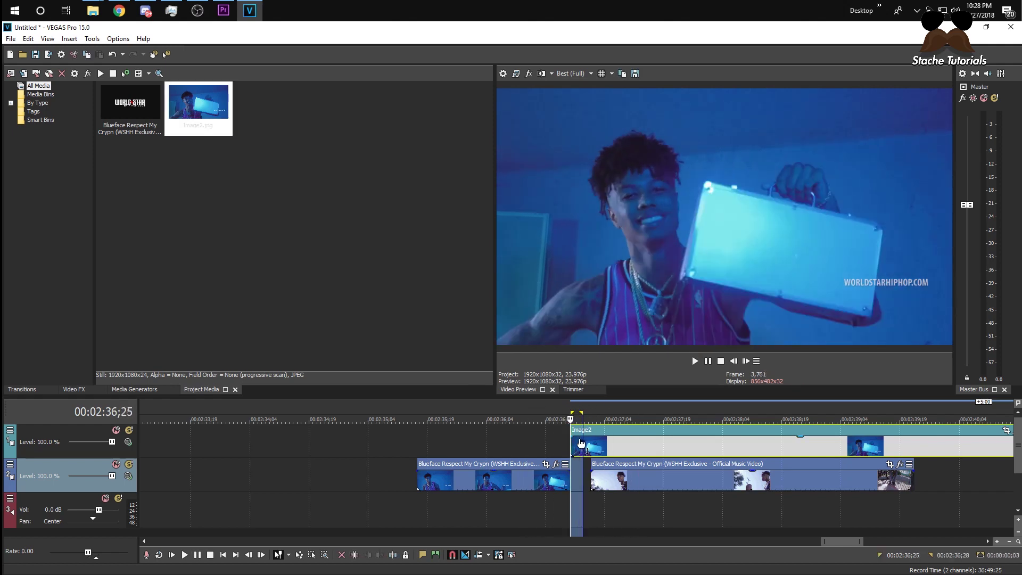
left_click(577, 443)
left_click(570, 408)
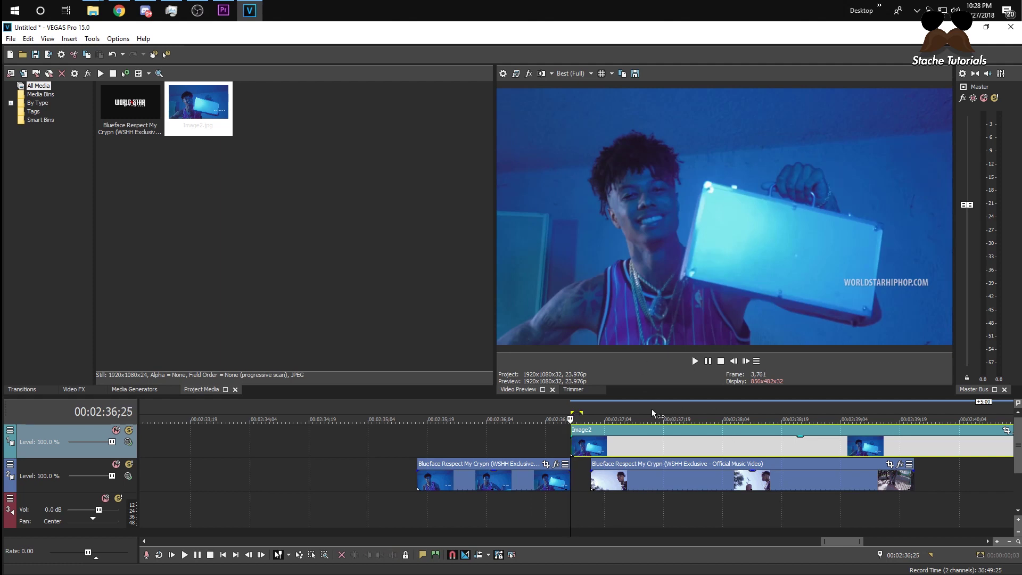
left_click(760, 412)
key("s")
left_click(774, 451)
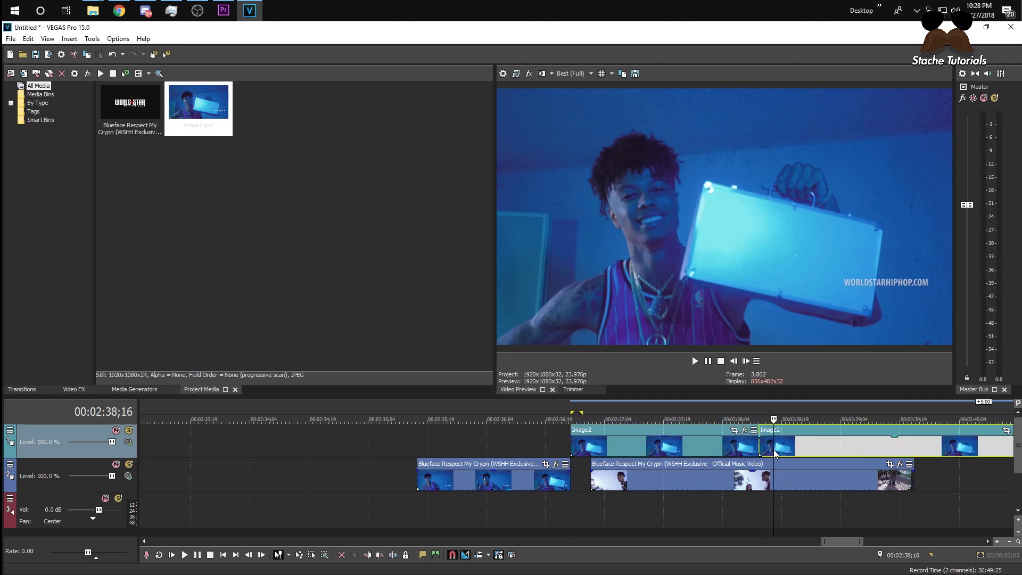
key("Delete")
Open Event Pan/Crop for Image2, enable its mask and enlarge the editor for drawing
left_click(576, 411)
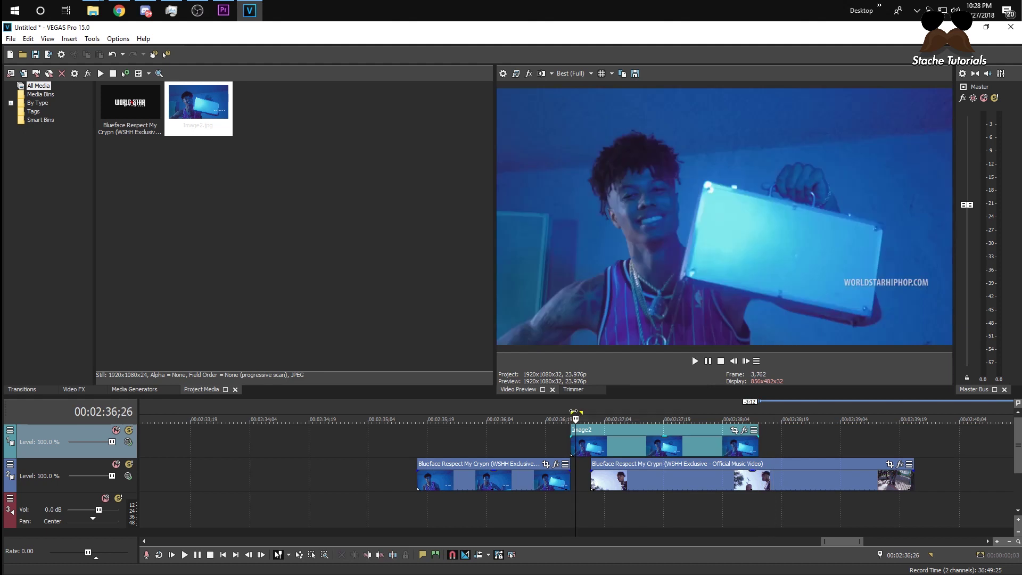
left_click(734, 431)
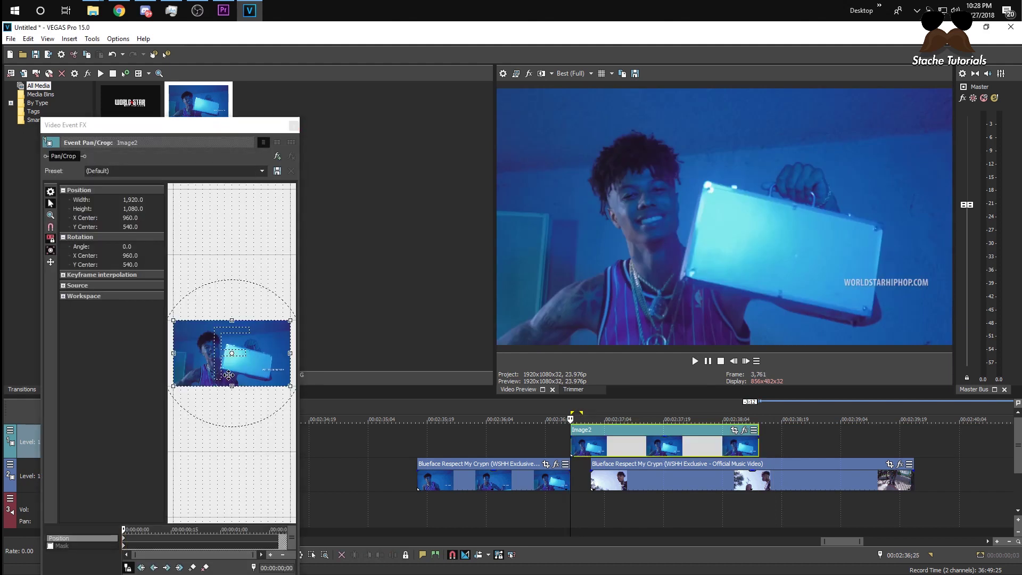
left_click(51, 546)
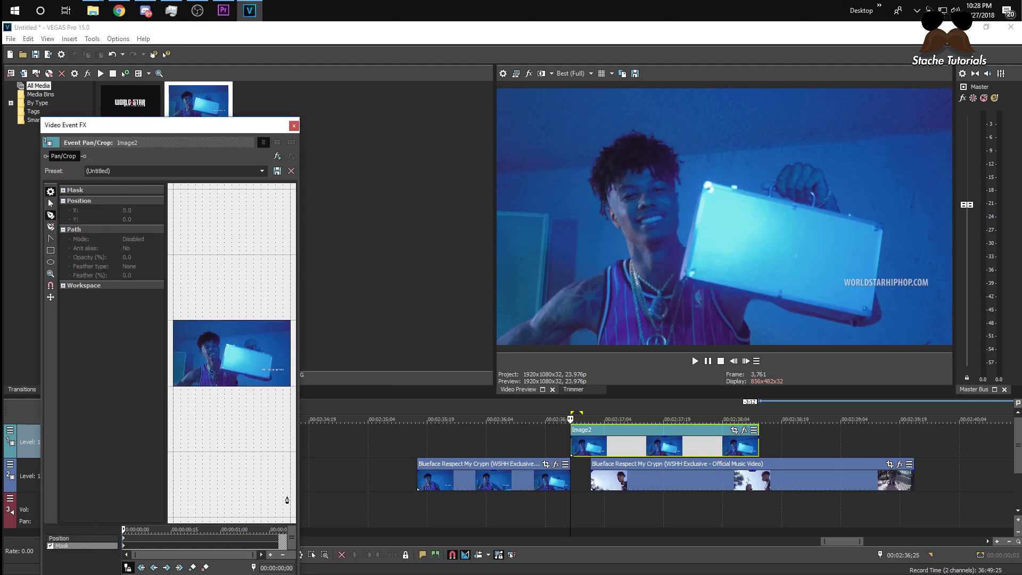
left_click_drag(303, 491, 535, 479)
scroll(463, 394, "up", 5)
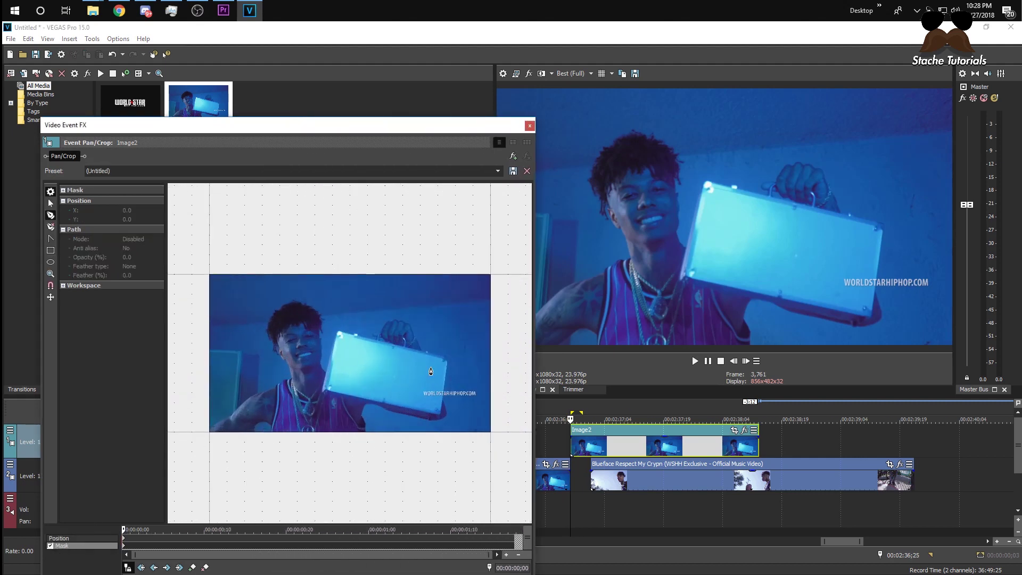
Trace a closed four-point mask around the briefcase's bright face and set its mode to Negative
left_click(332, 323)
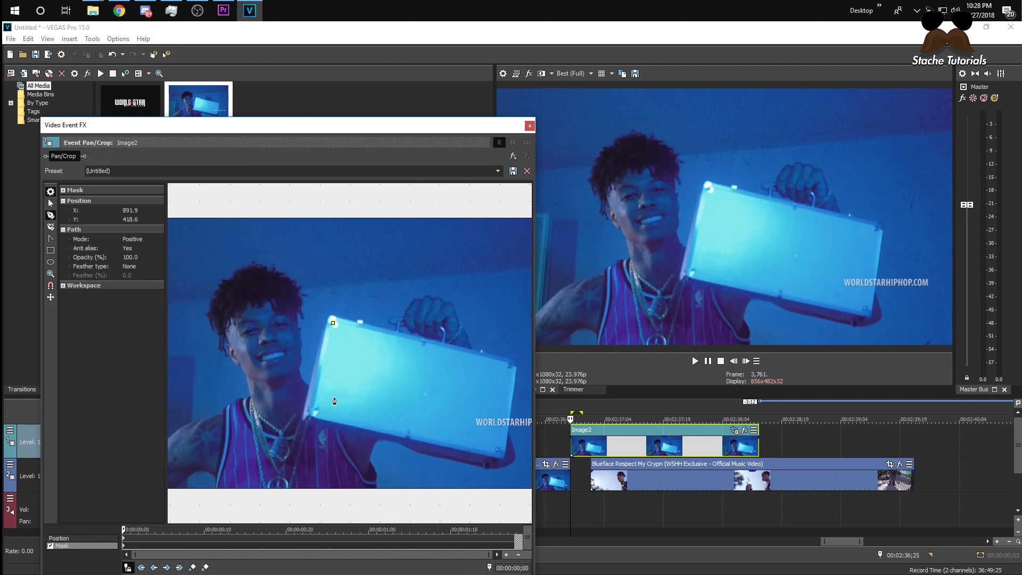
left_click(498, 452)
left_click(512, 368)
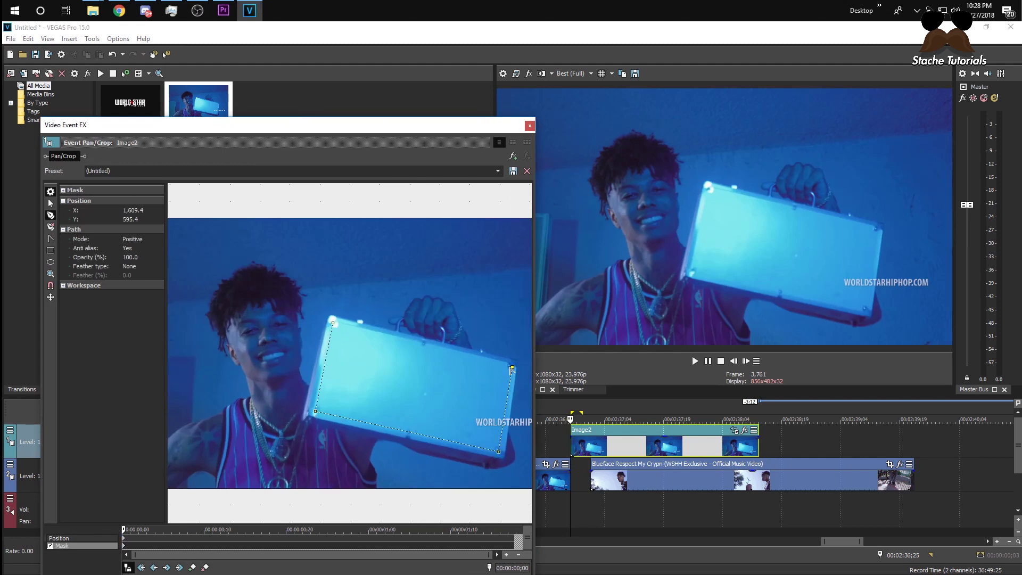
left_click(333, 323)
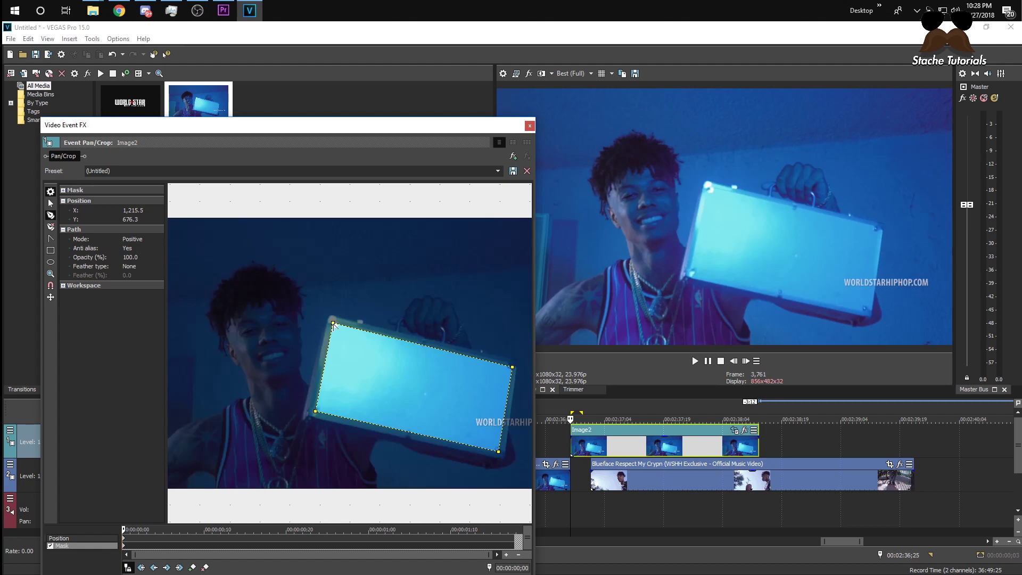
left_click(129, 240)
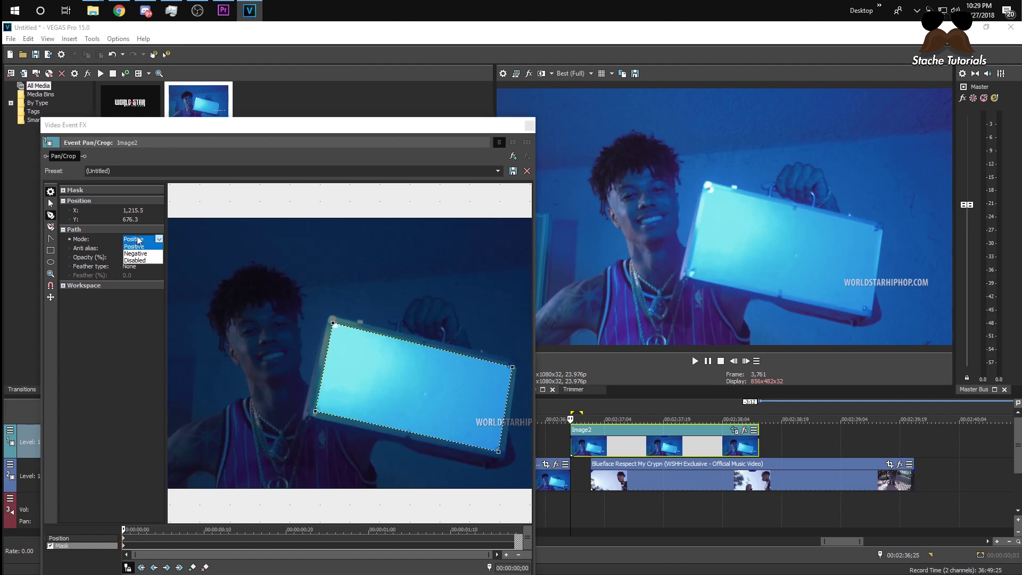
left_click(137, 253)
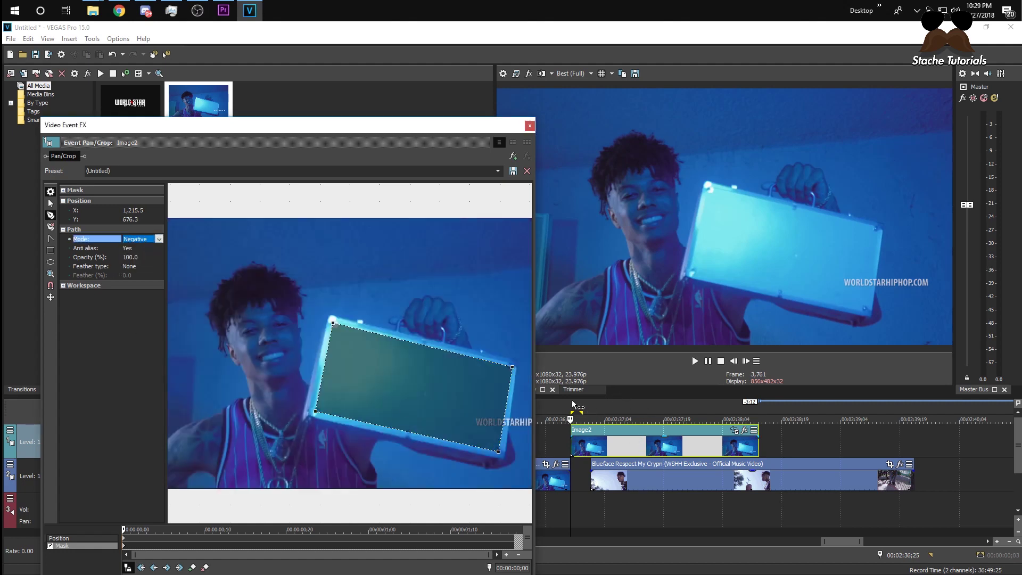
Move the second clip back to start at 00:02:36;25 beneath Image2 and play from just before the cut
left_click_drag(601, 479, 581, 479)
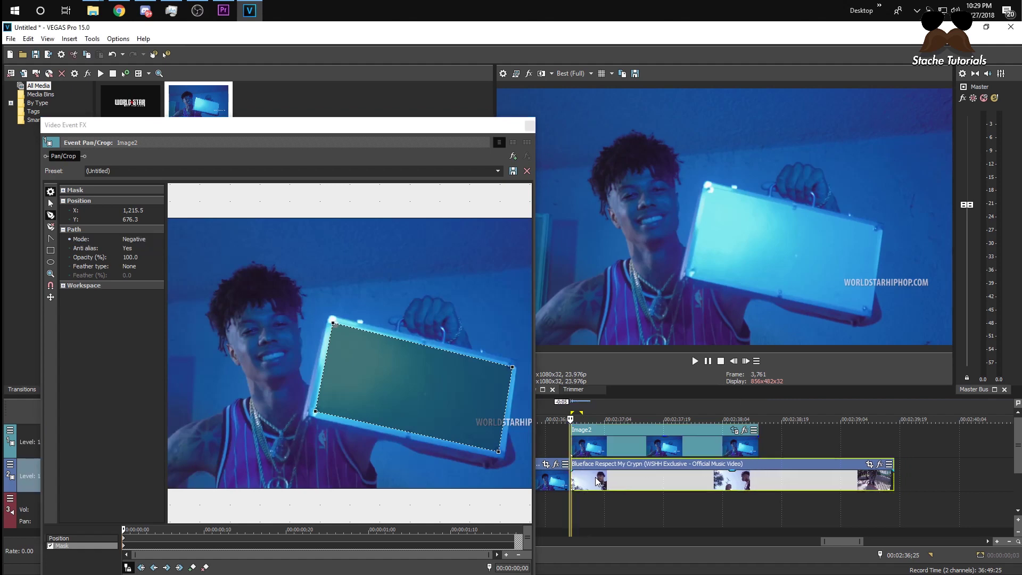
left_click(556, 413)
key("space")
Play the masked briefcase section from just before the cut and close the Pan/Crop editor
key("space")
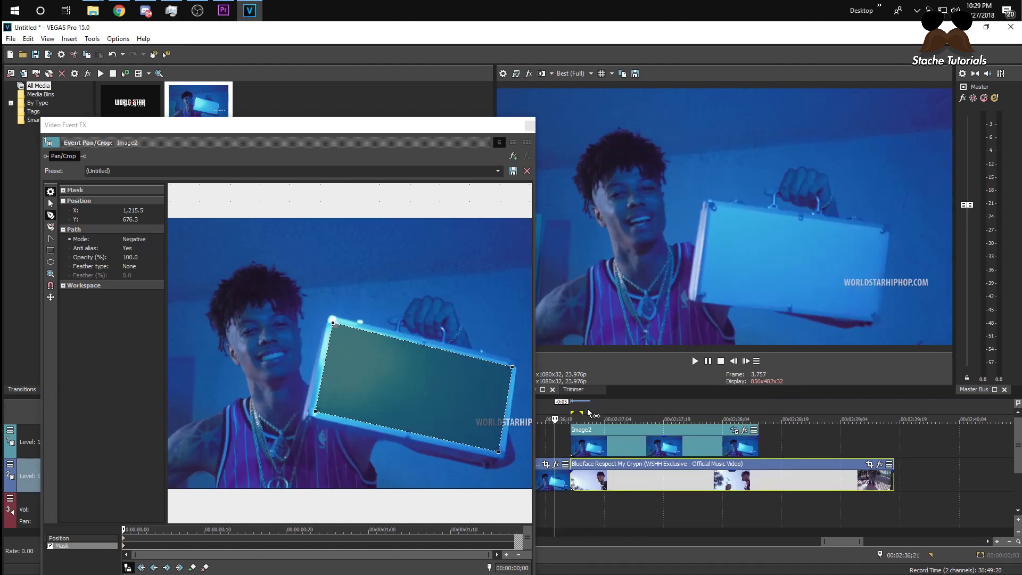
left_click(553, 406)
key("space")
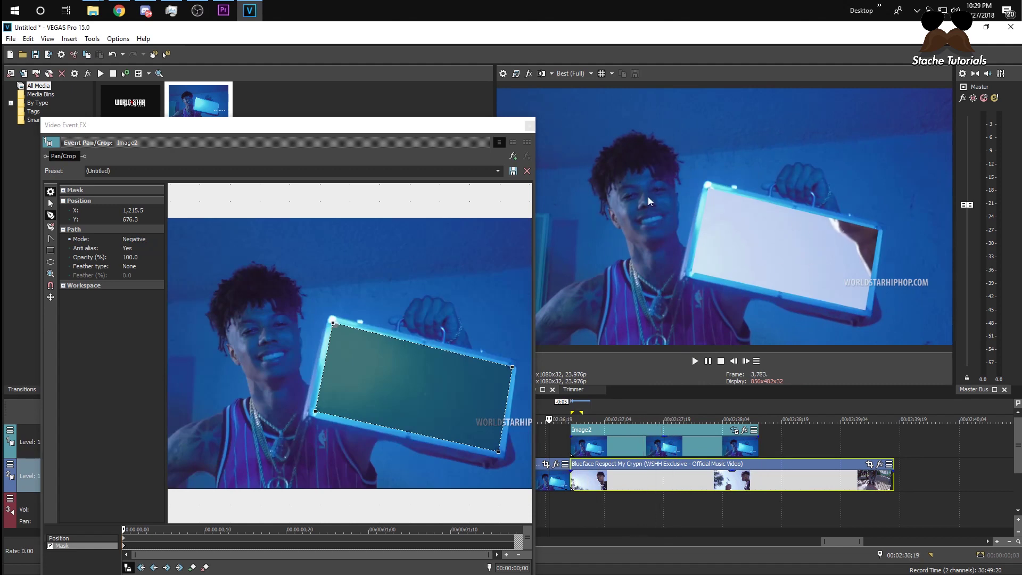
key("space")
left_click(529, 126)
Set the video preview quality to Draft (Auto) and play across the cut
left_click(572, 75)
mouse_move(585, 84)
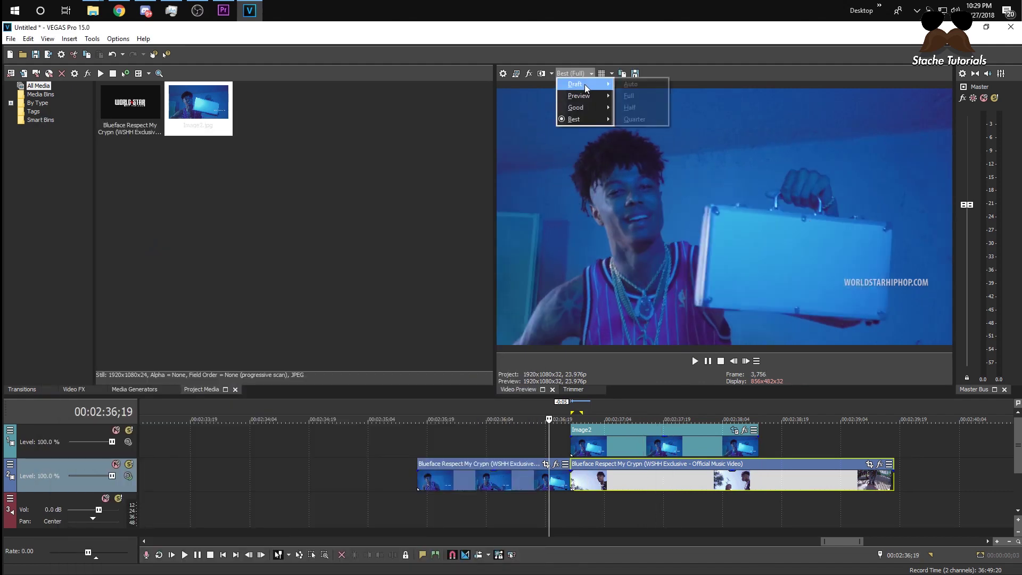
left_click(638, 85)
left_click(531, 408)
key("space")
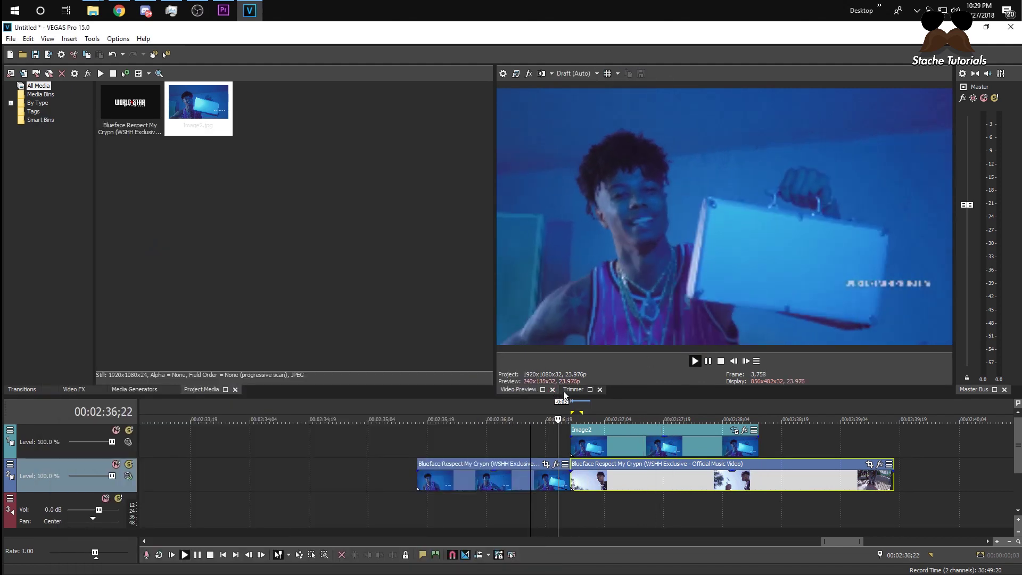
key("space")
Mark a short loop region across the cut into Image2 and check the masked frames around it
left_click_drag(534, 412, 598, 413)
key("space")
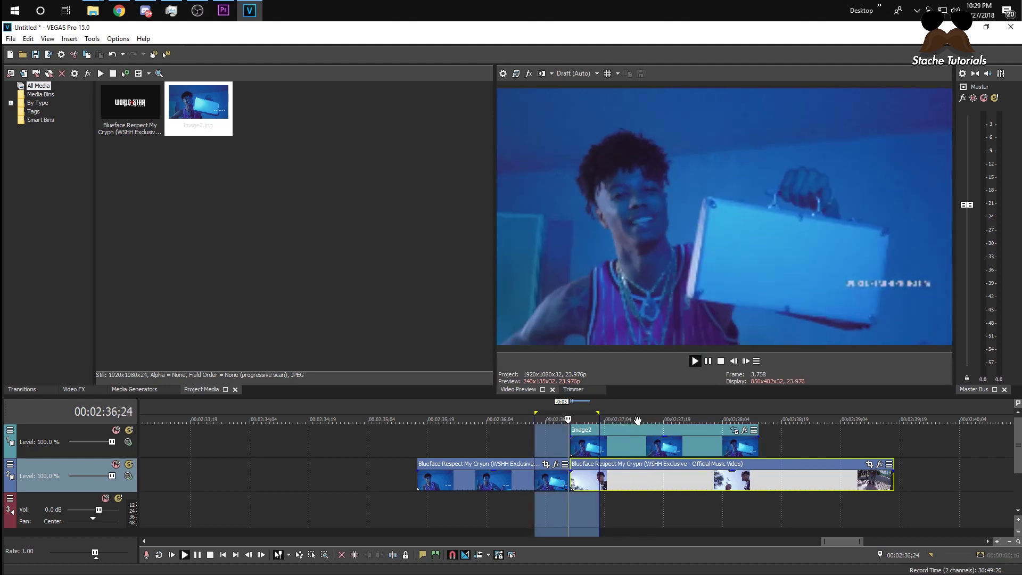
key("space")
left_click(561, 443)
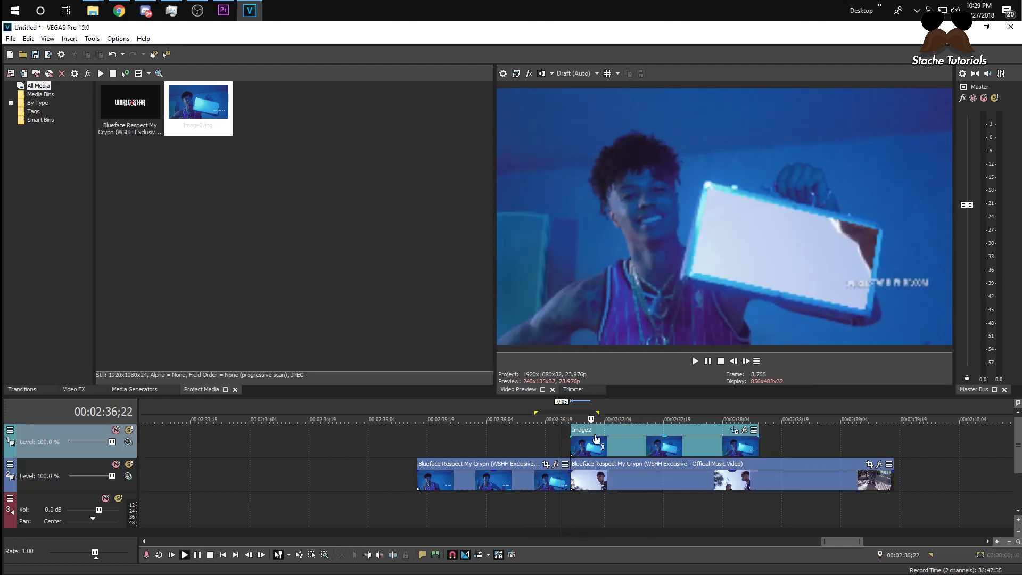
left_click(626, 442)
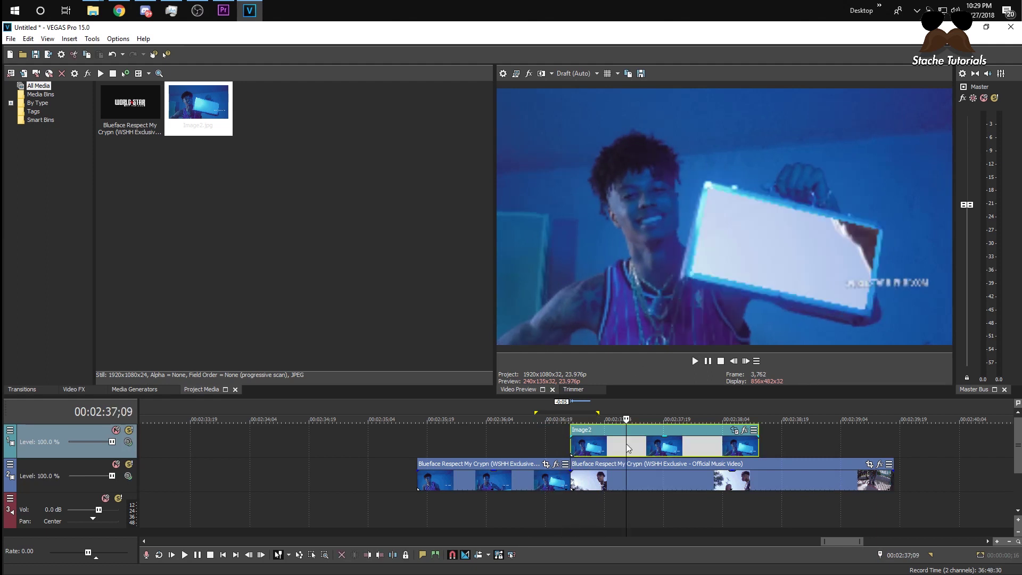
left_click(574, 443)
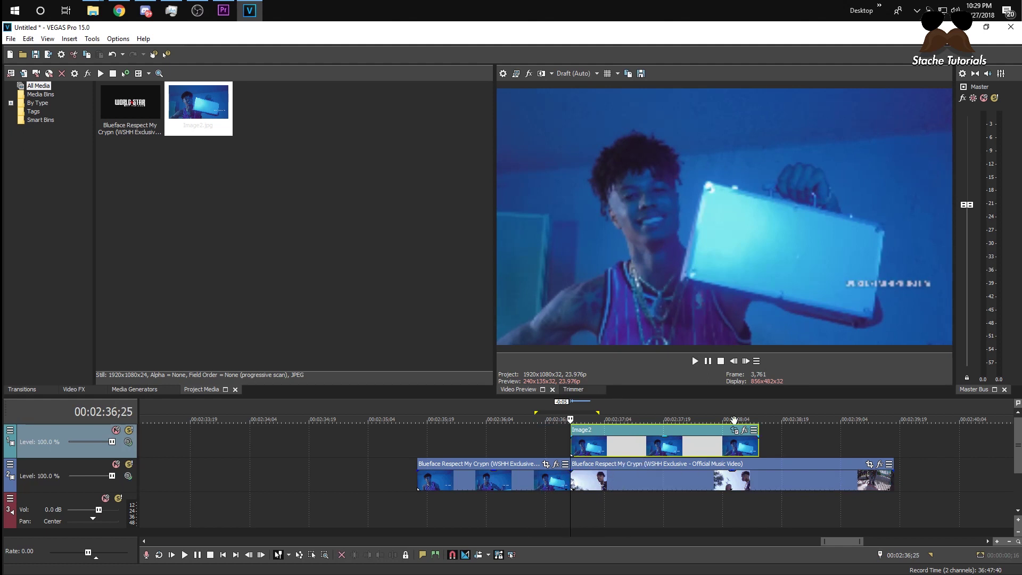
left_click(619, 447)
left_click(575, 484)
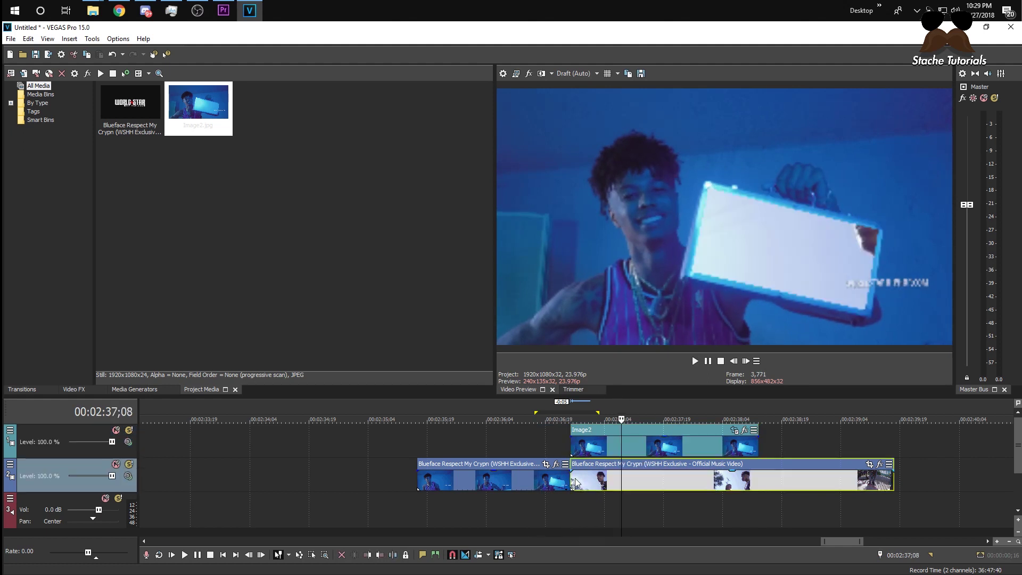
Open Event Pan/Crop for the second clip at 00:02:36;25, enlarge its frame to about 2,282 × 1,284 and advance one frame
left_click(573, 480)
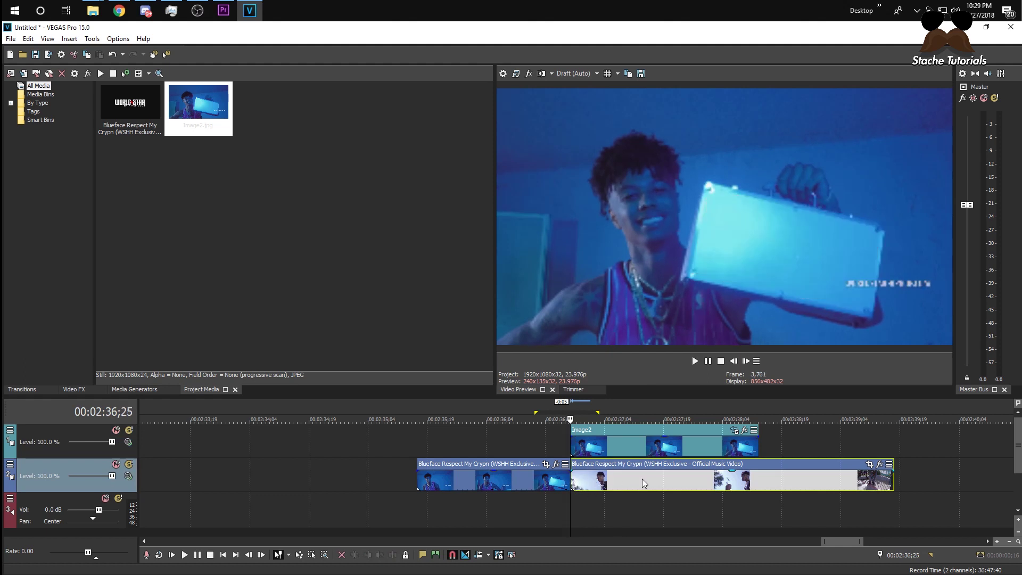
left_click(870, 468)
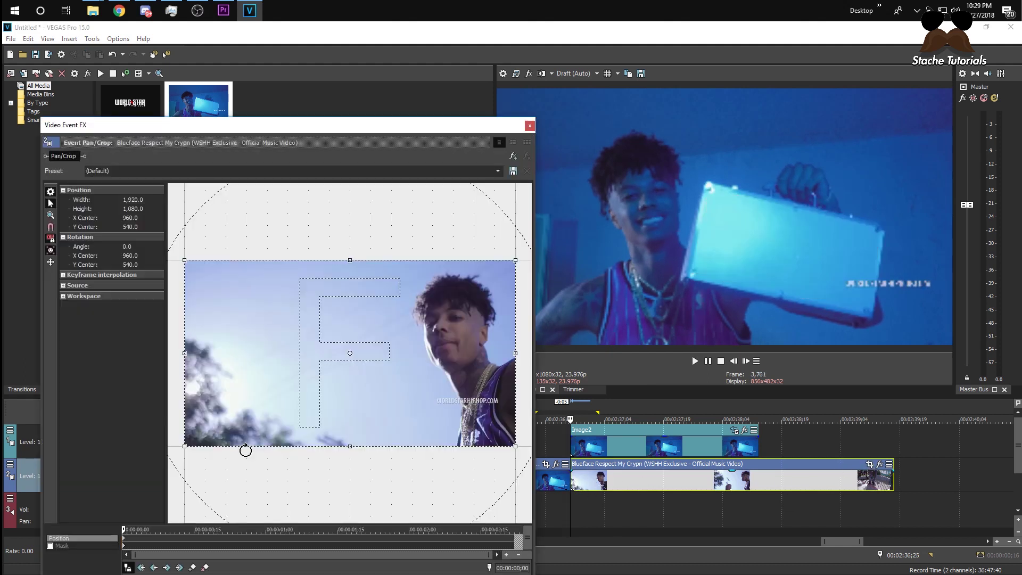
left_click_drag(181, 449, 91, 413)
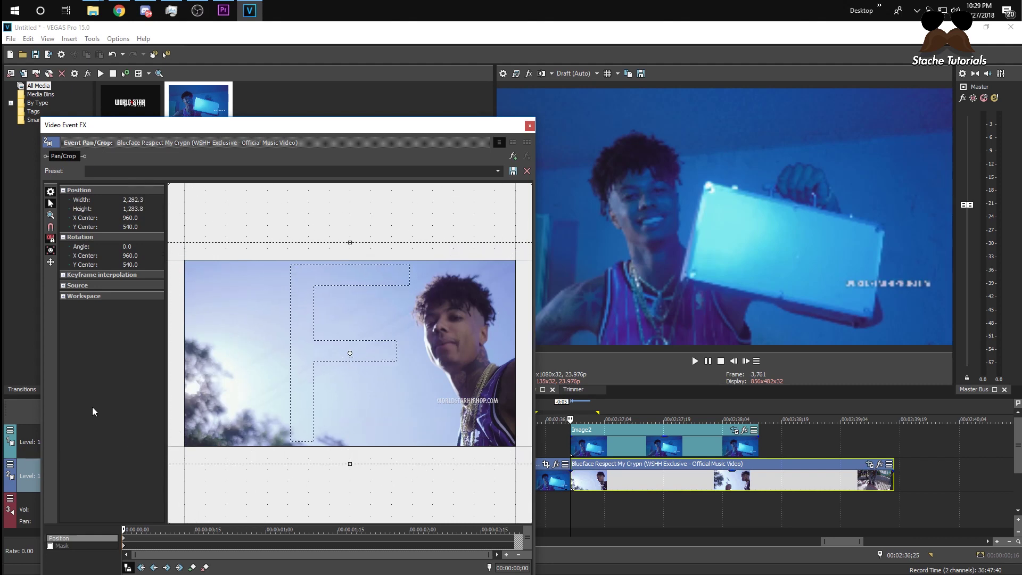
left_click(746, 361)
left_click(748, 362)
Fit the second clip inside the briefcase with a starting frame of about 4,083 × 2,297, angle about -11.7° and center about 500, 287
scroll(317, 335, "down", 2)
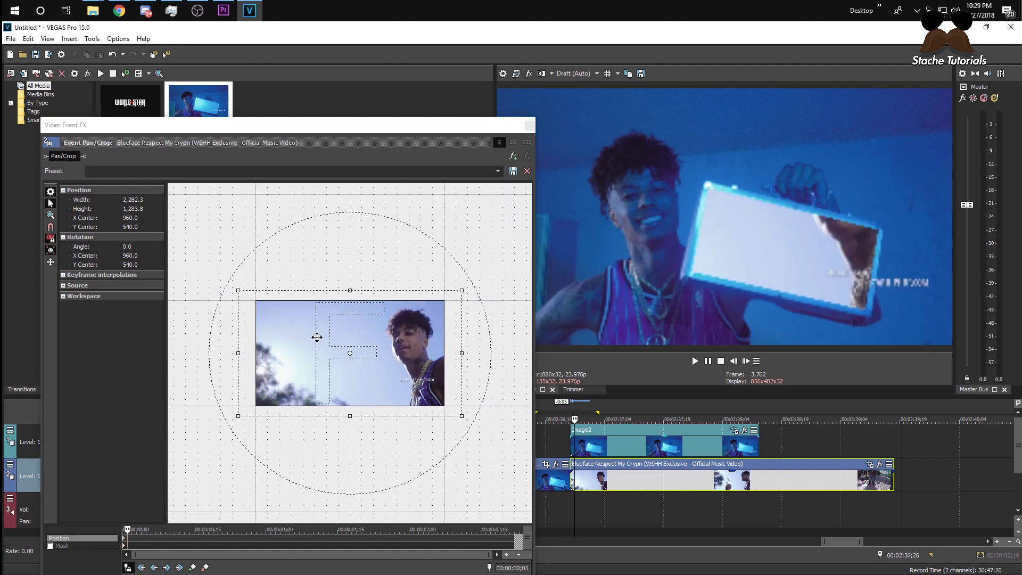
left_click_drag(262, 408, 81, 441)
left_click_drag(520, 387, 516, 340)
left_click_drag(416, 351, 384, 350)
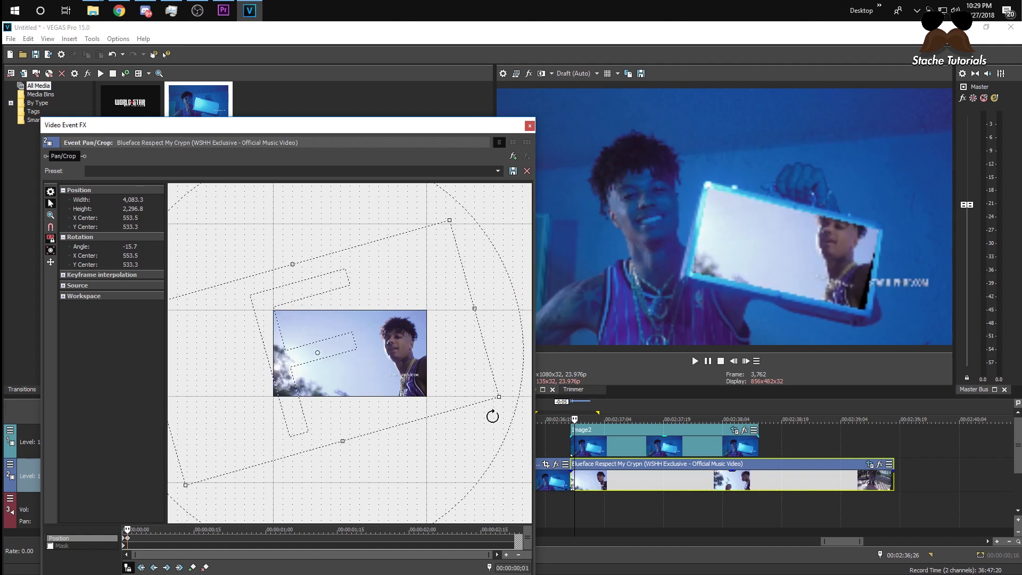
left_click_drag(492, 417, 484, 426)
left_click_drag(438, 388, 432, 368)
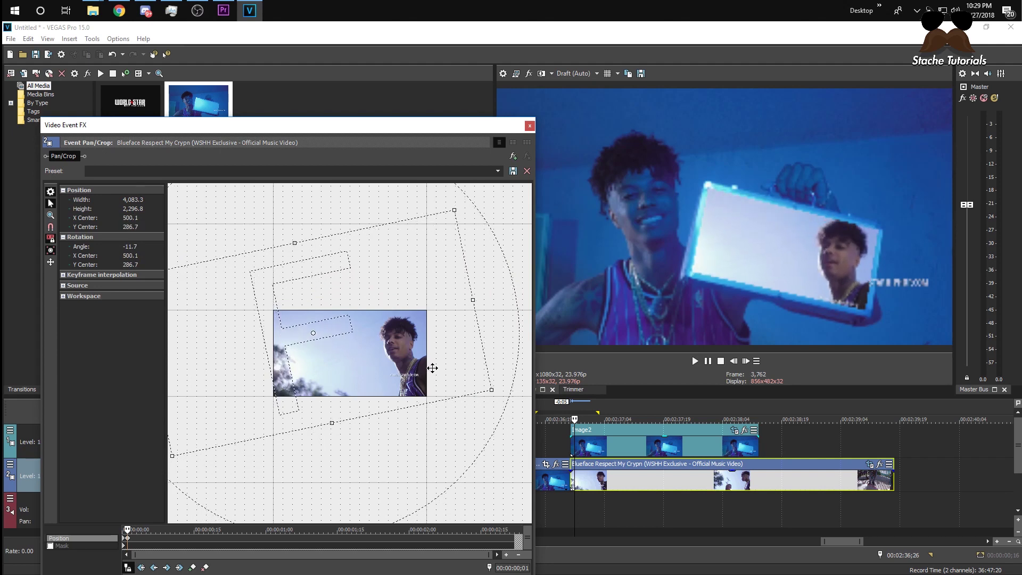
left_click(125, 541)
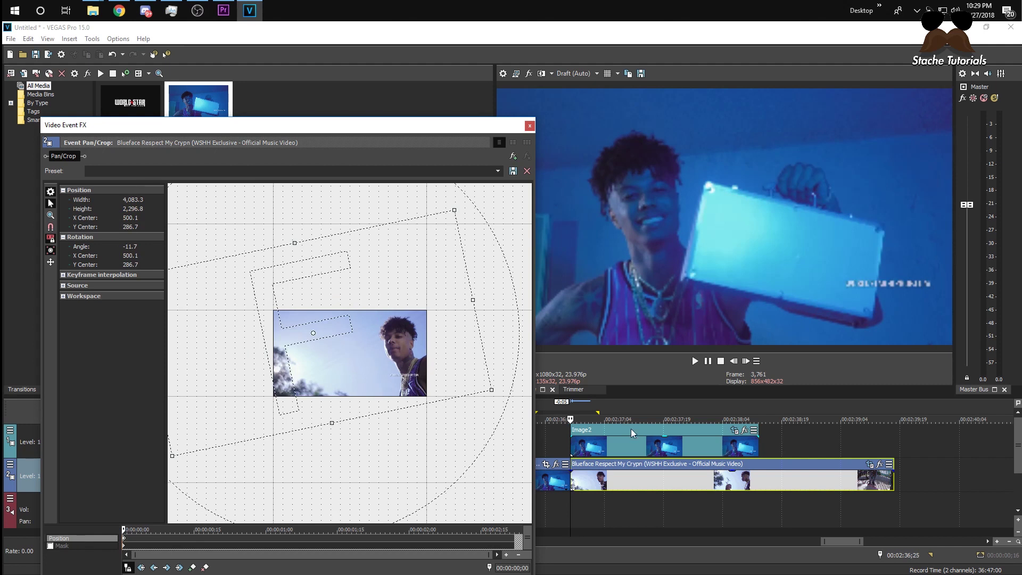
Close the second clip's Pan/Crop editor and play across the cut to check the fit inside the briefcase
left_click(559, 440)
key("space")
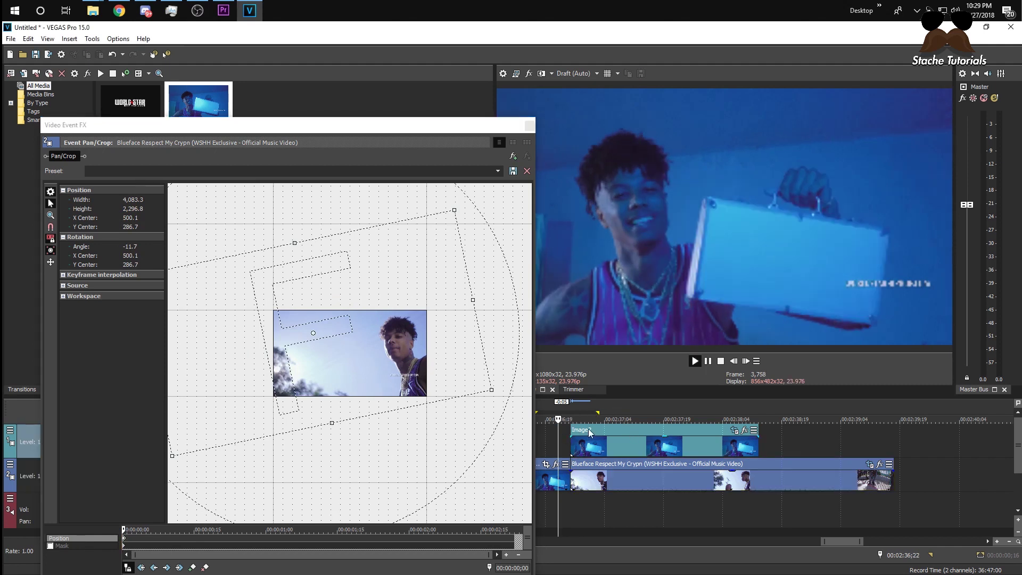
key("space")
left_click(530, 125)
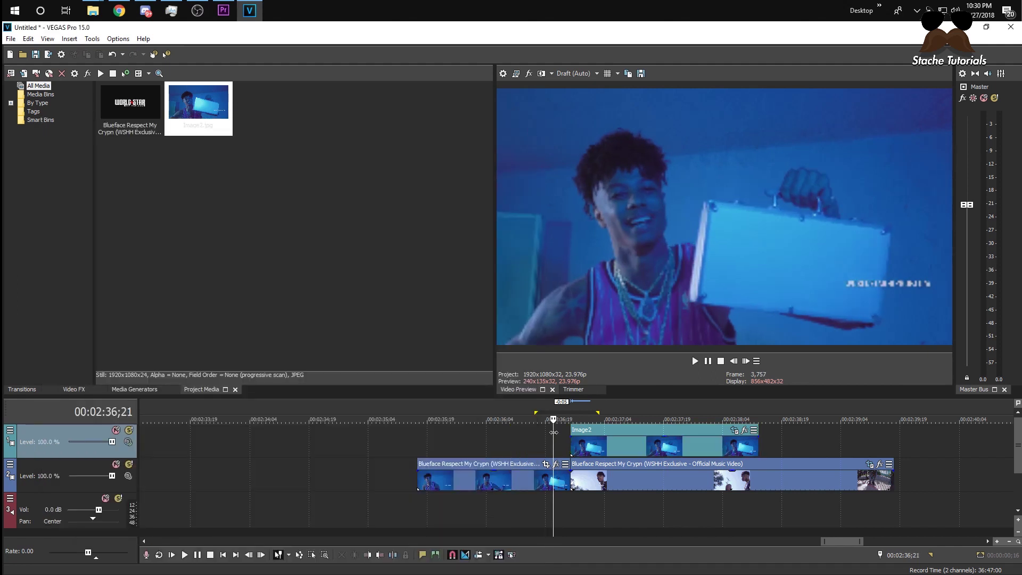
key("space")
key("space")
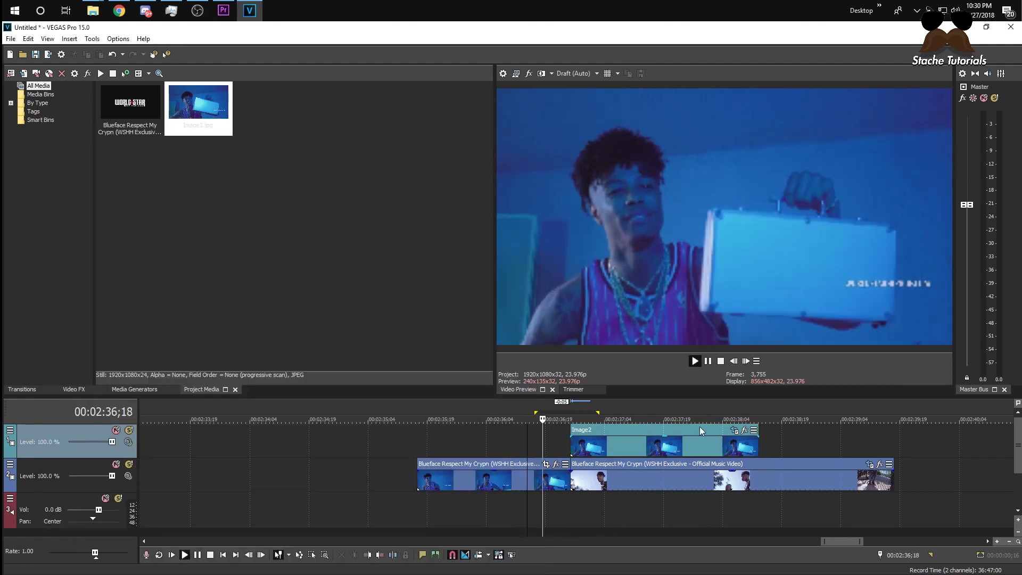
key("space")
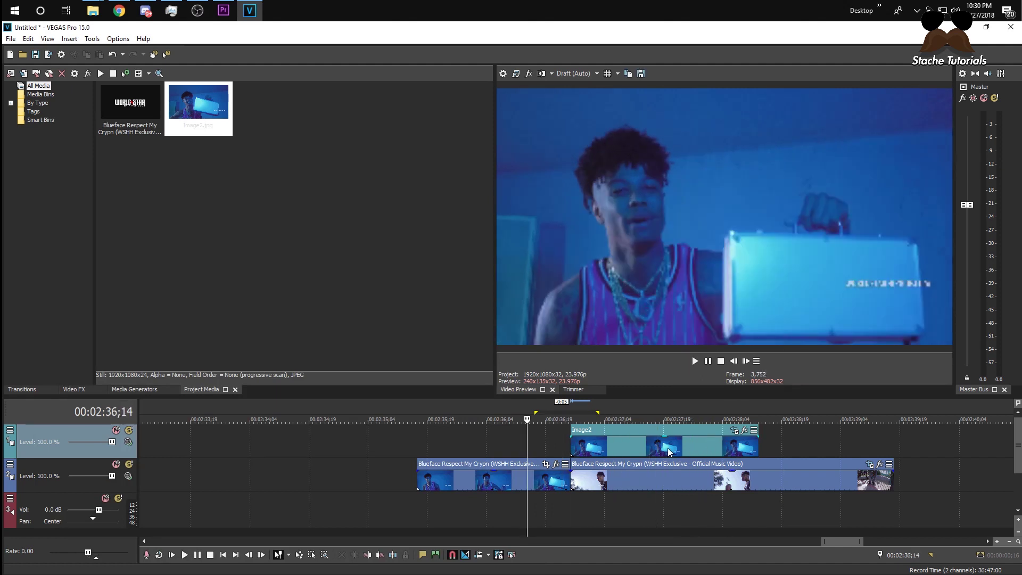
Split the Image2 still at 00:02:37;18
left_click(668, 449)
left_click(663, 447)
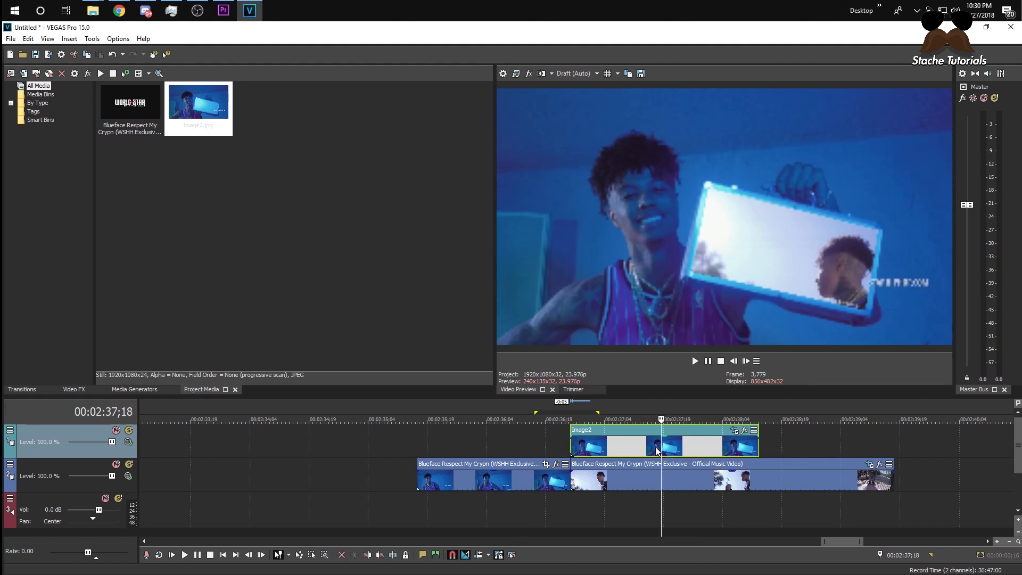
key("s")
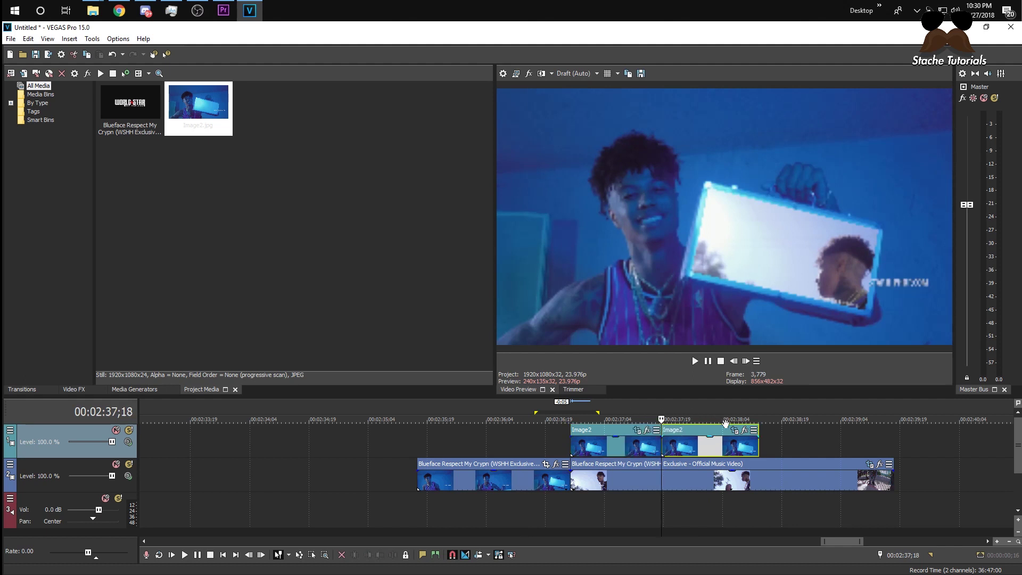
Zoom the second Image2 part into the briefcase with a Position keyframe at its end, about 450 × 253, centered near 1,195, 682
left_click(735, 432)
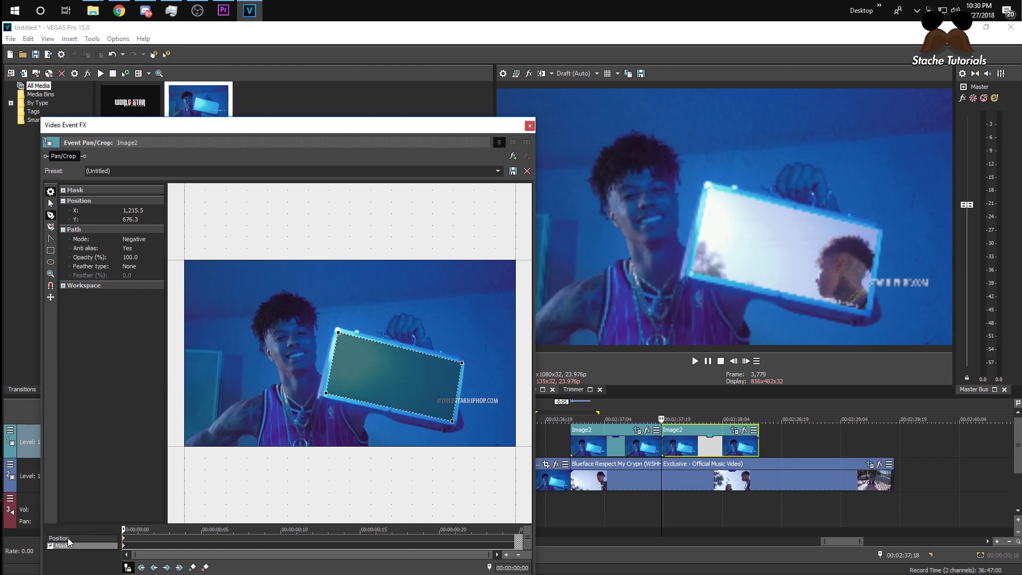
left_click(71, 536)
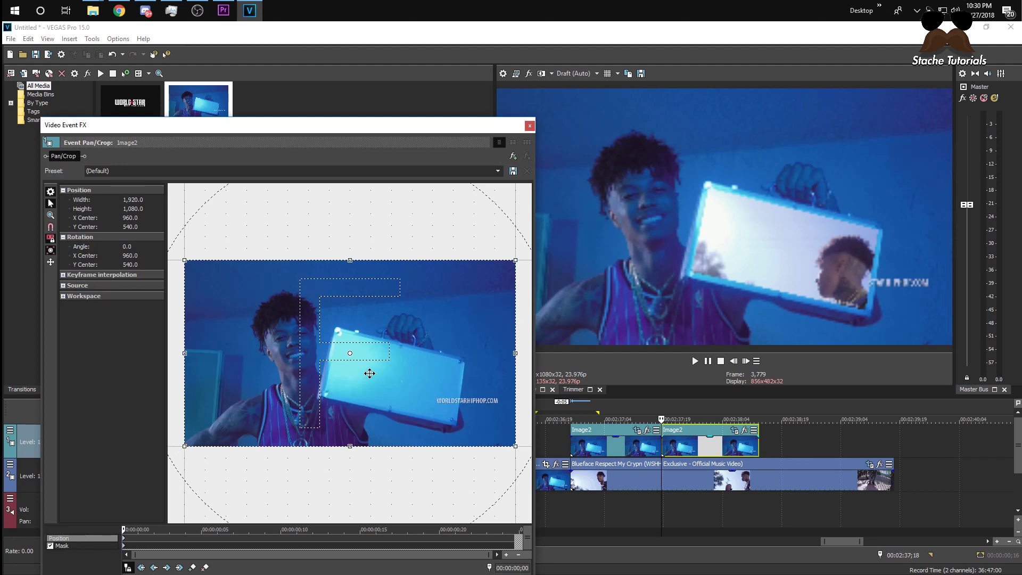
left_click(759, 416)
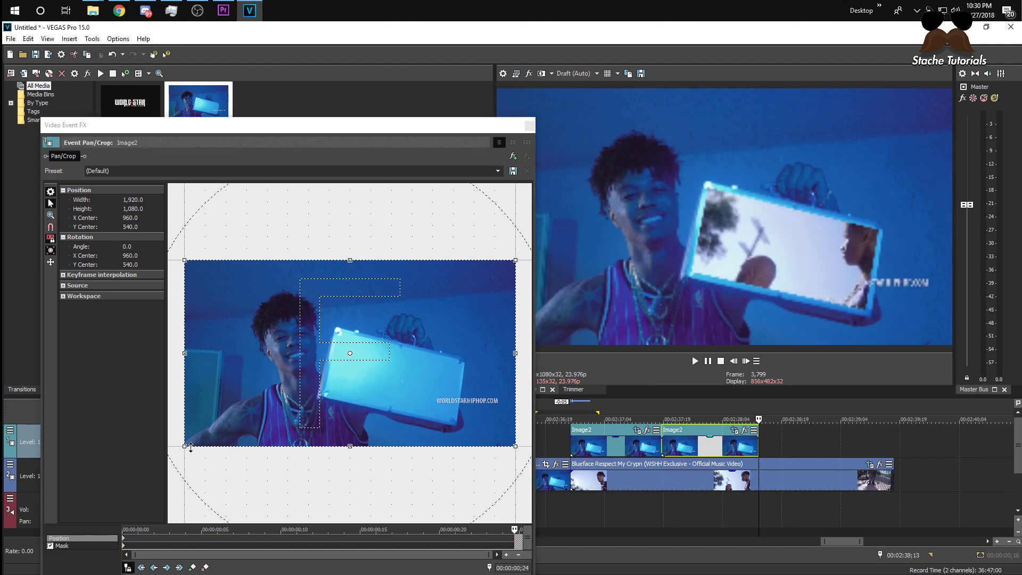
left_click_drag(190, 447, 286, 407)
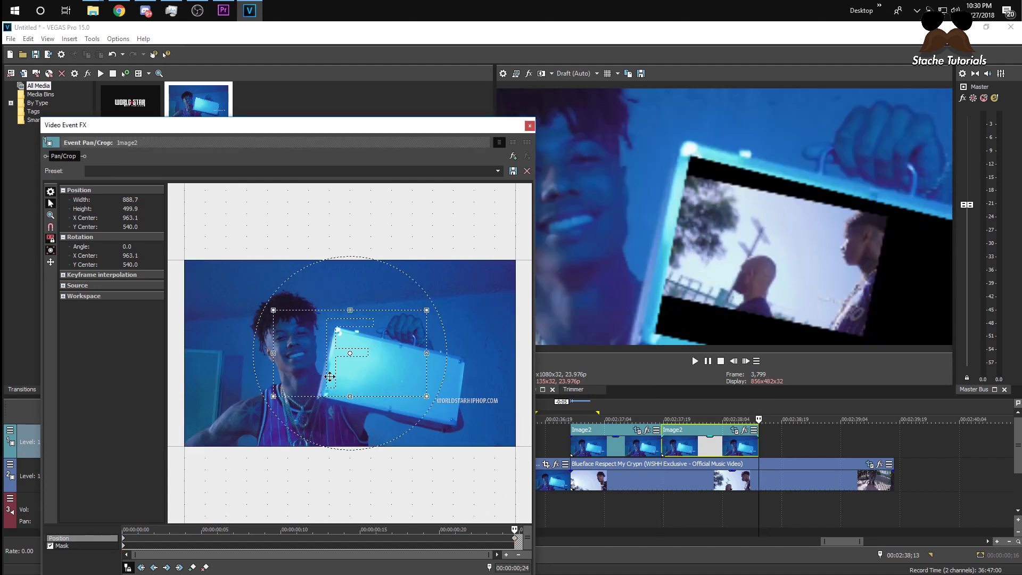
left_click_drag(329, 376, 394, 393)
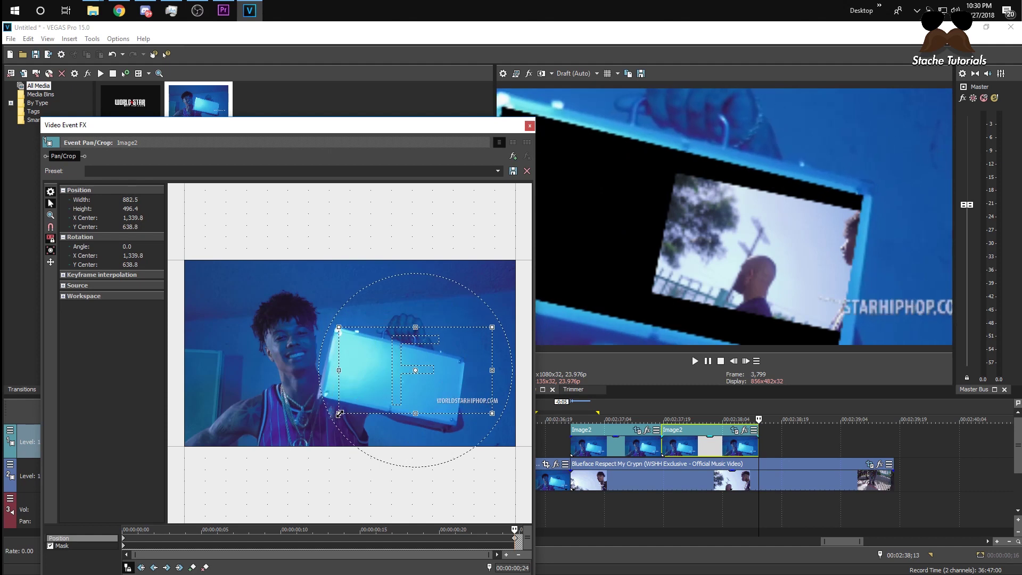
left_click_drag(339, 414, 386, 384)
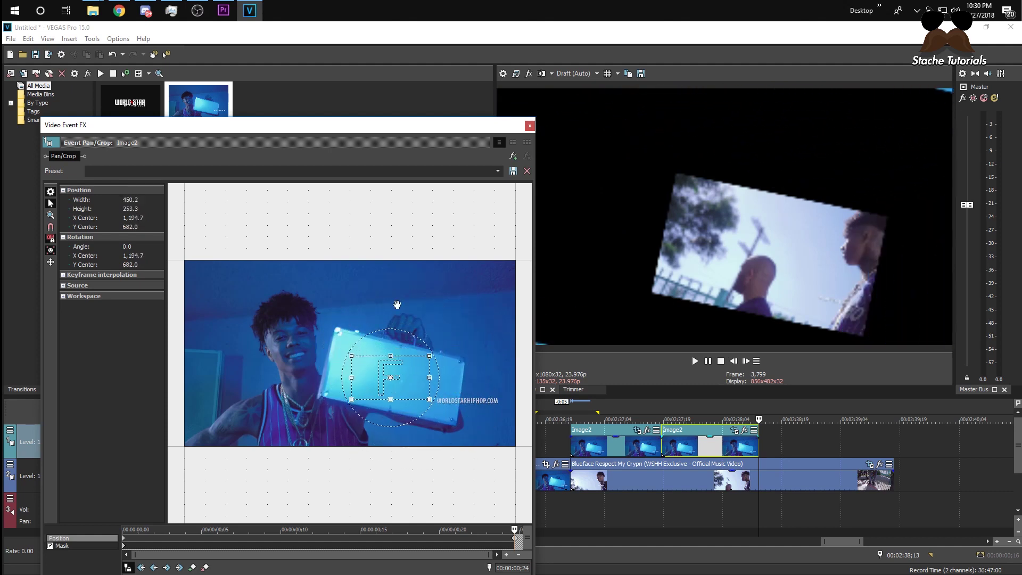
Move the Pan/Crop editor aside, step through the frames at the end of the zoom and close the editor
left_click_drag(395, 126, 321, 119)
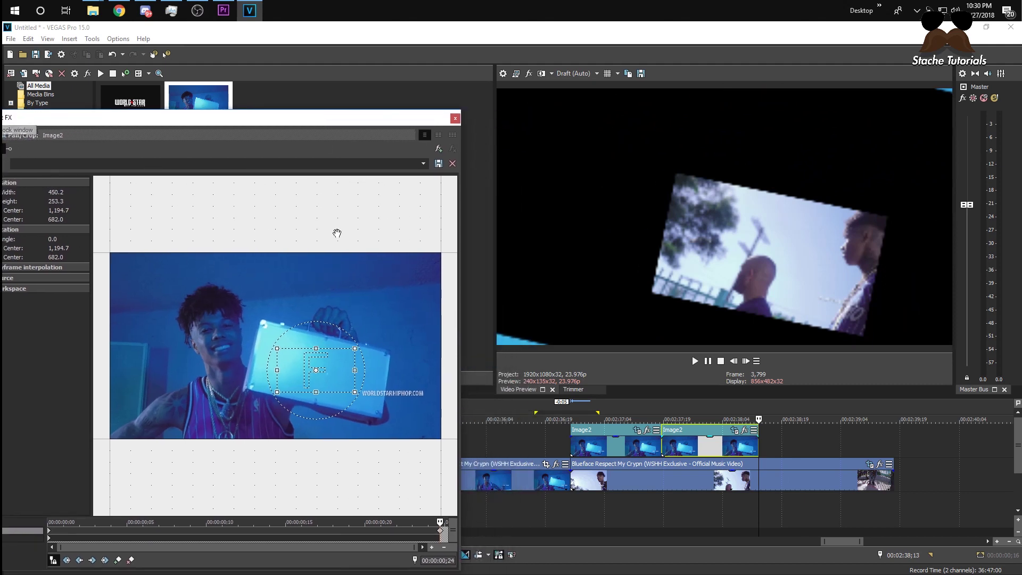
left_click(734, 362)
left_click(734, 361)
left_click(734, 361)
left_click(745, 361)
left_click(745, 361)
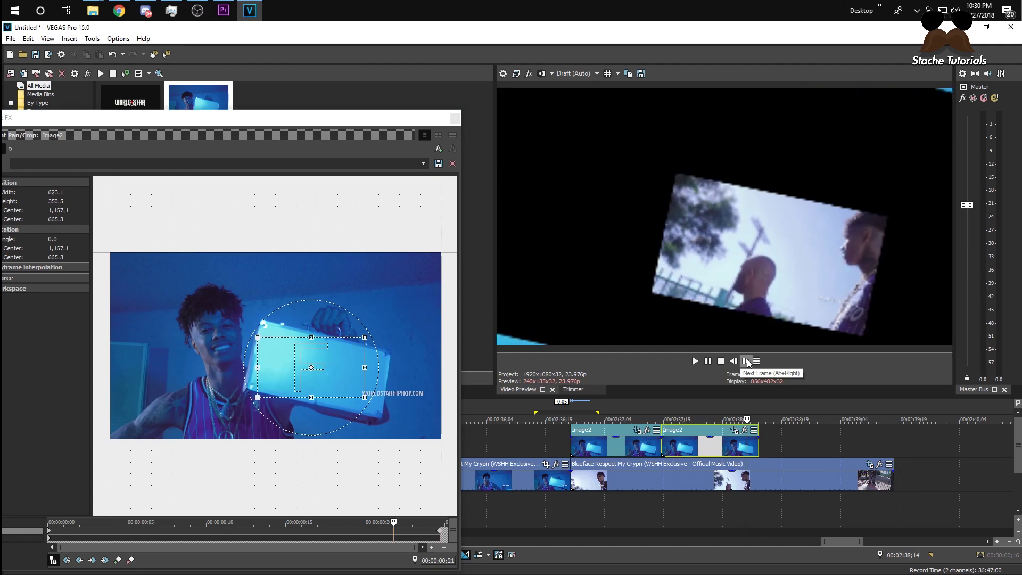
left_click(745, 361)
left_click(455, 118)
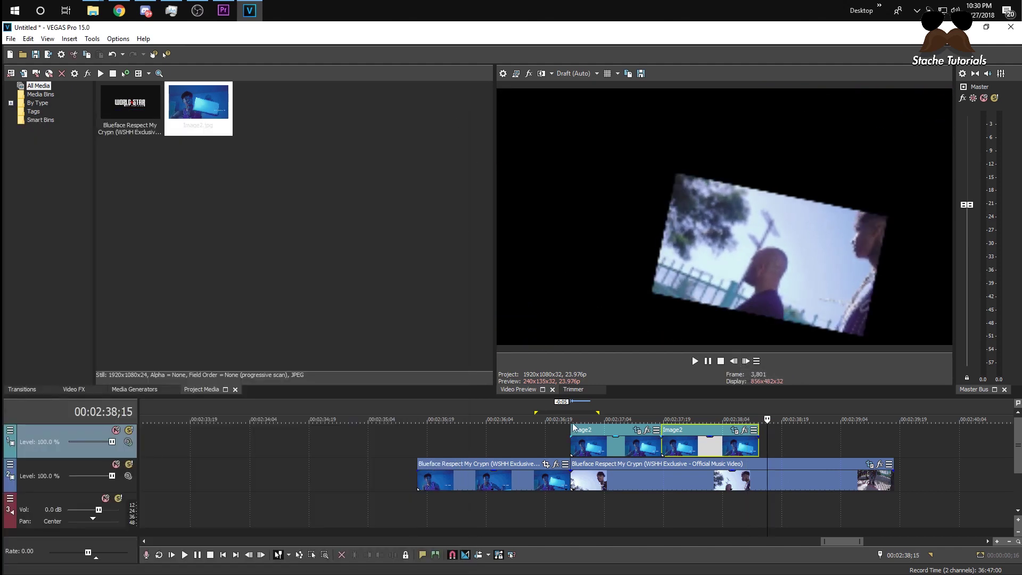
Play the zoom from just before the cut and return the playhead to the Image2 split at 00:02:37;18
left_click(553, 433)
key("space")
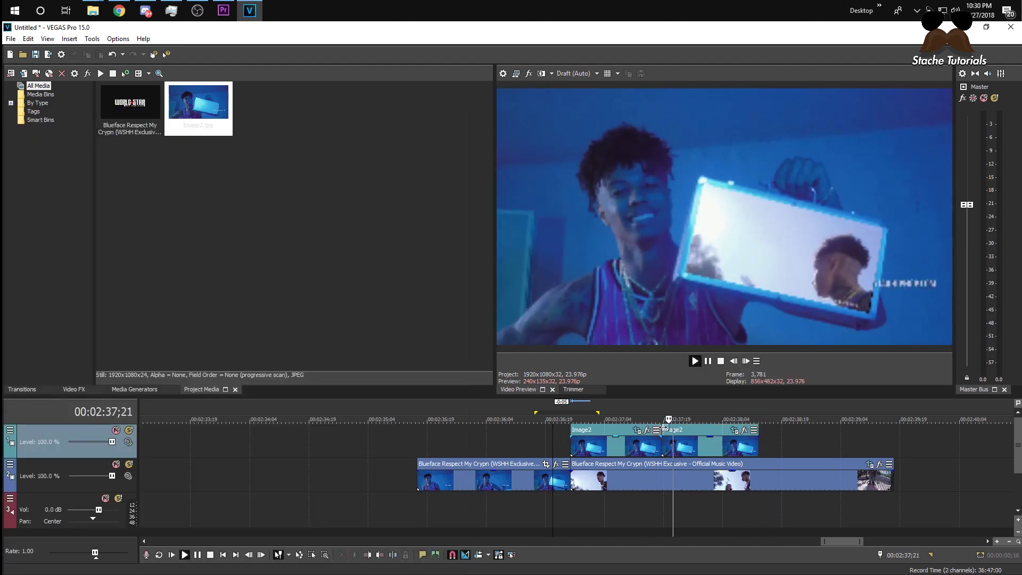
left_click(548, 440)
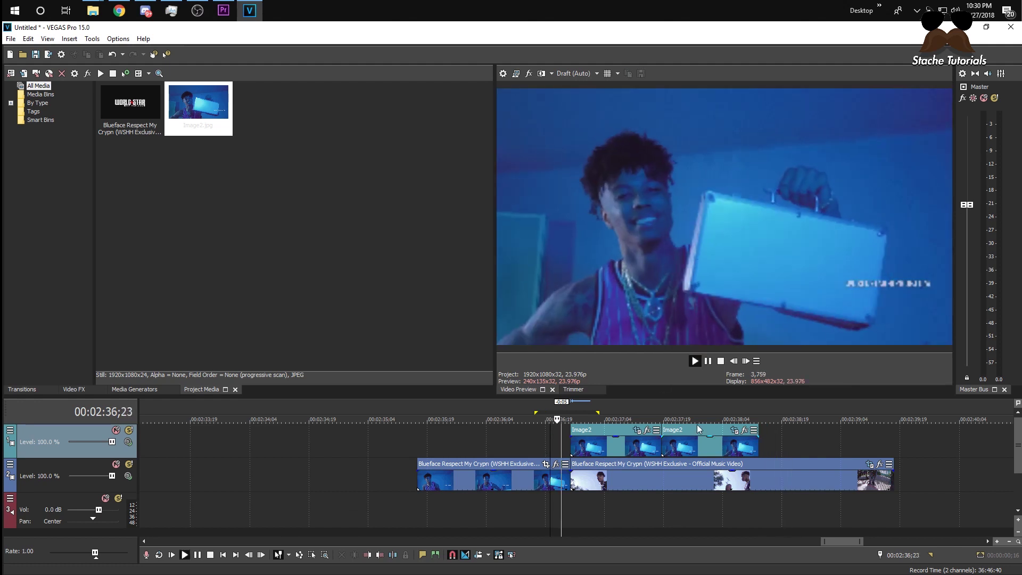
key("space")
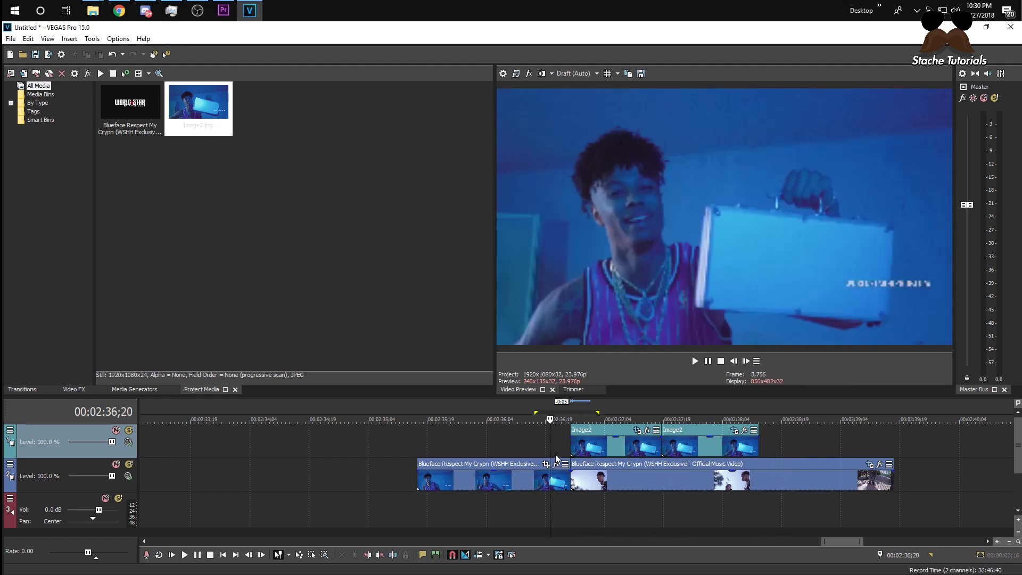
left_click(592, 446)
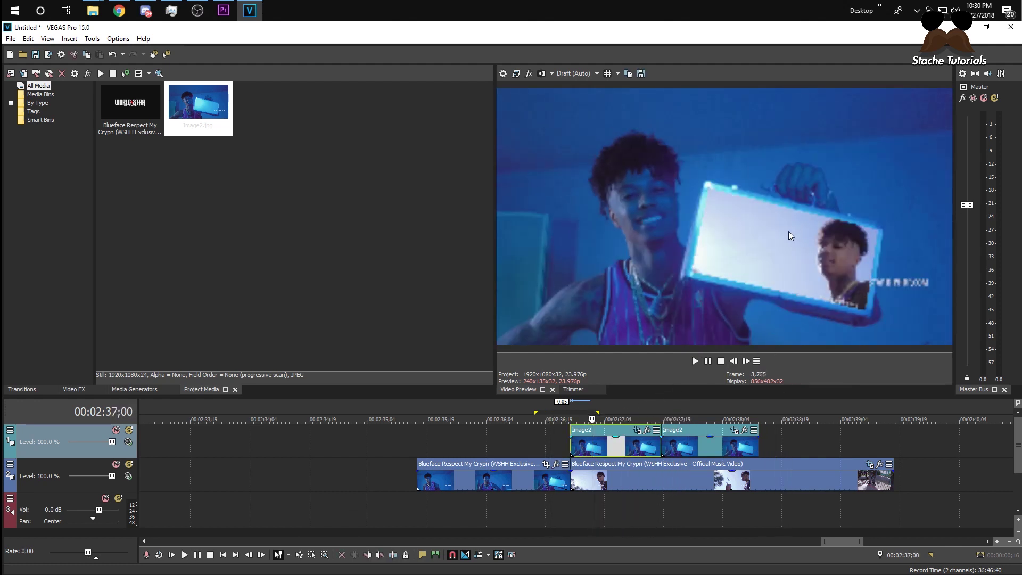
left_click(660, 450)
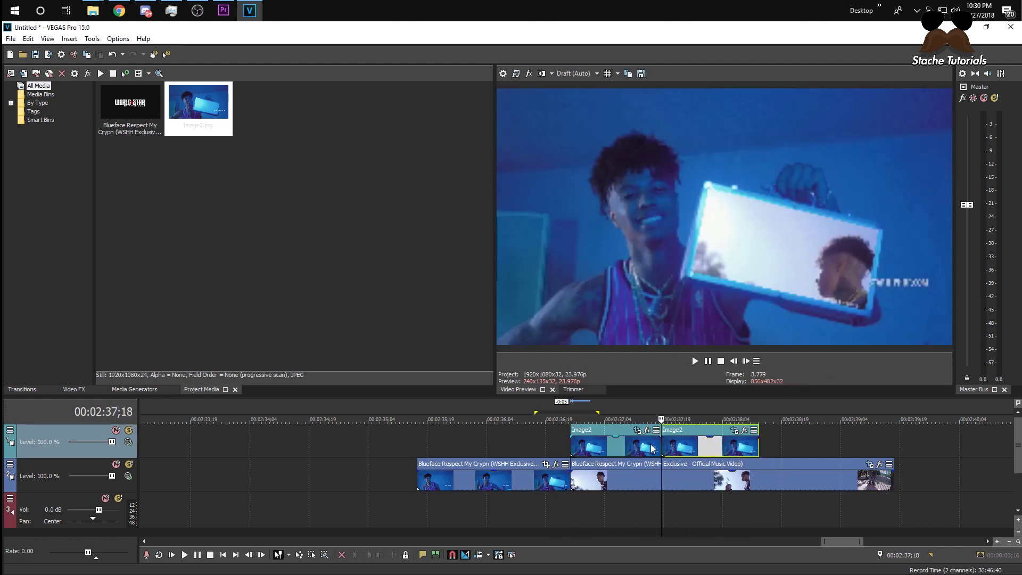
Split the music-video clip beneath Image2 at 00:02:37;18
left_click(660, 481)
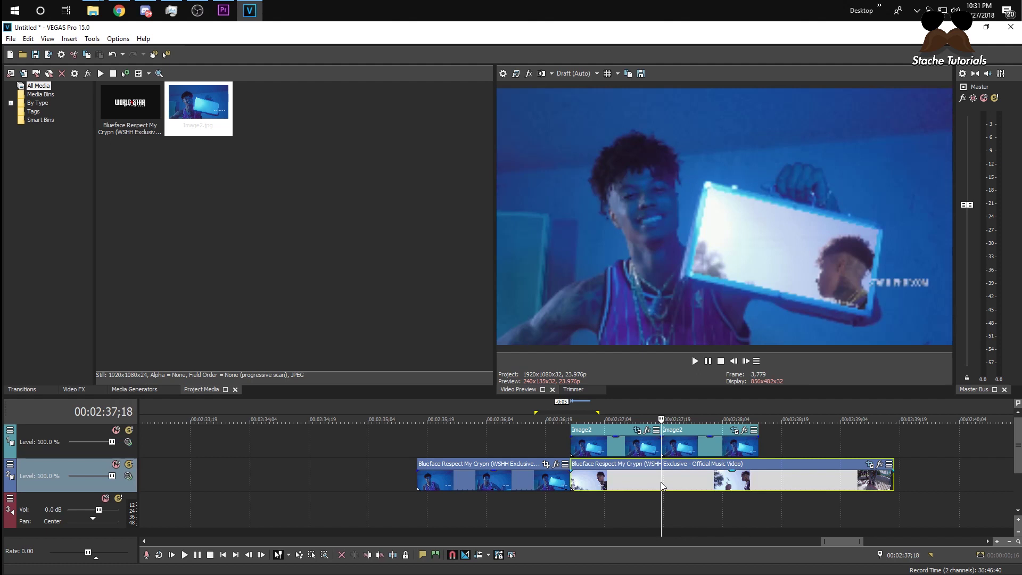
key("s")
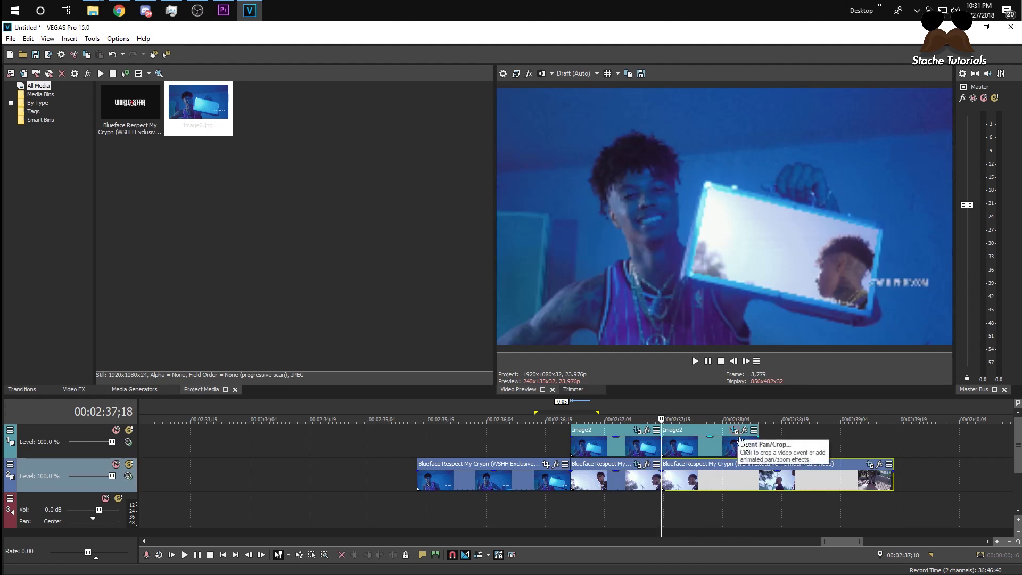
Reset the second clip part to full frame with a Pan/Crop Position keyframe at the end of Image2, using the (Default) preset
left_click(869, 466)
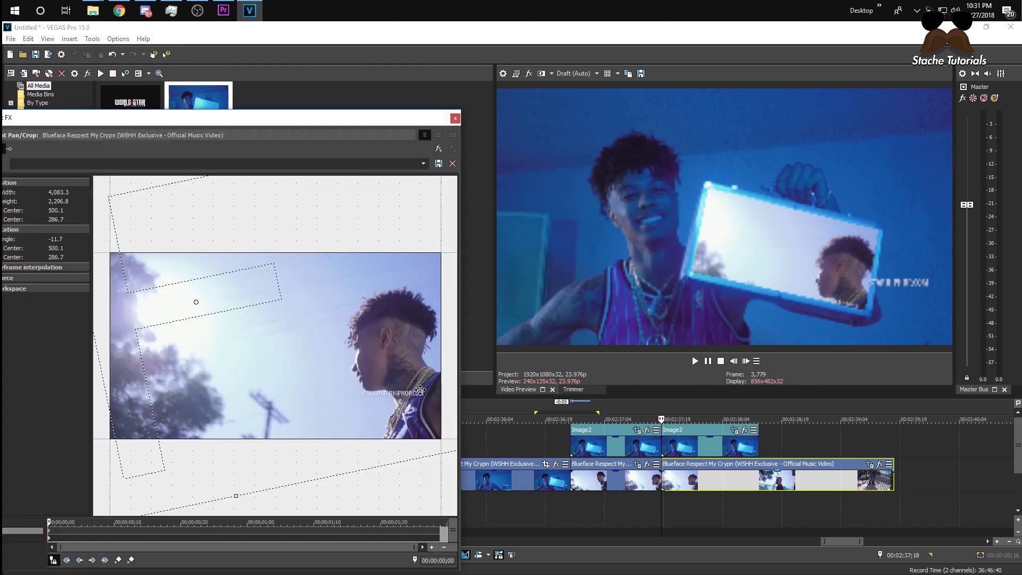
left_click_drag(140, 120, 244, 98)
left_click(737, 450)
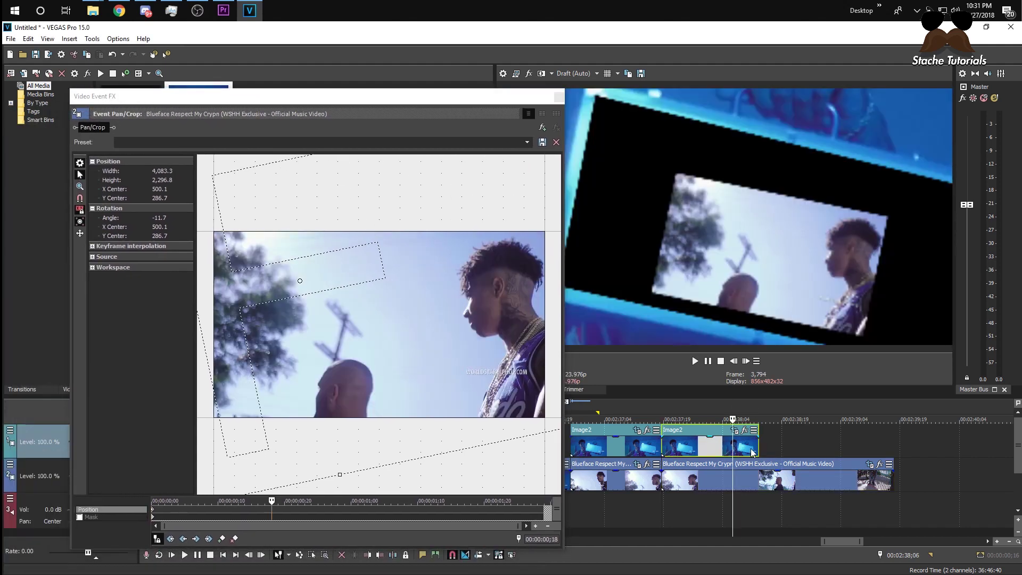
left_click(752, 450)
left_click(757, 451)
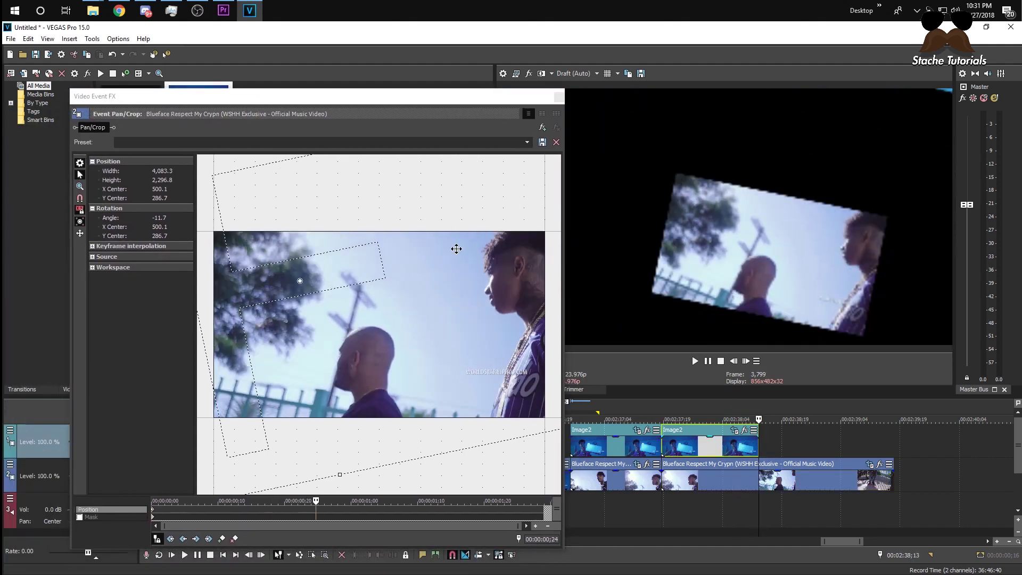
left_click(527, 143)
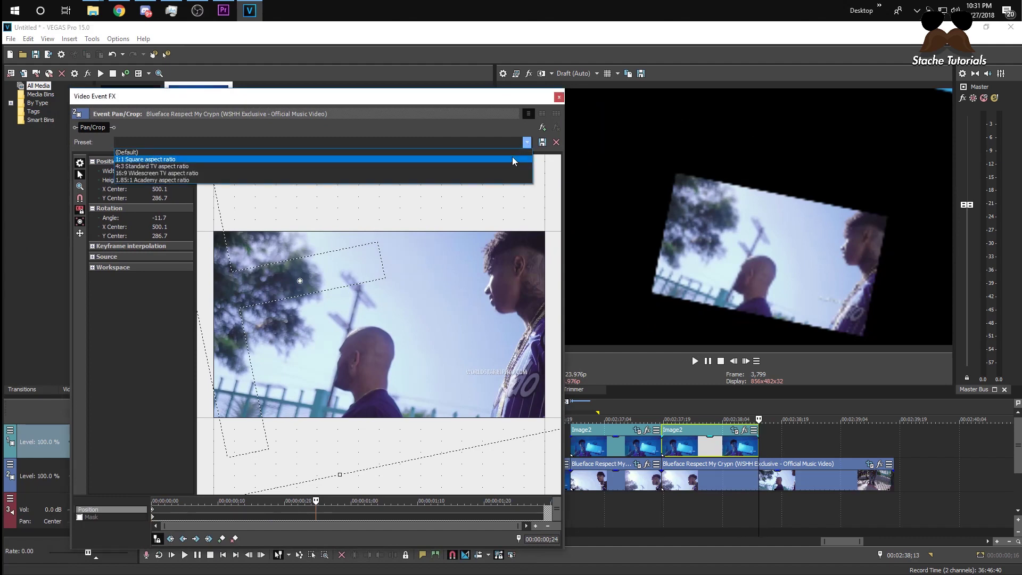
left_click(512, 154)
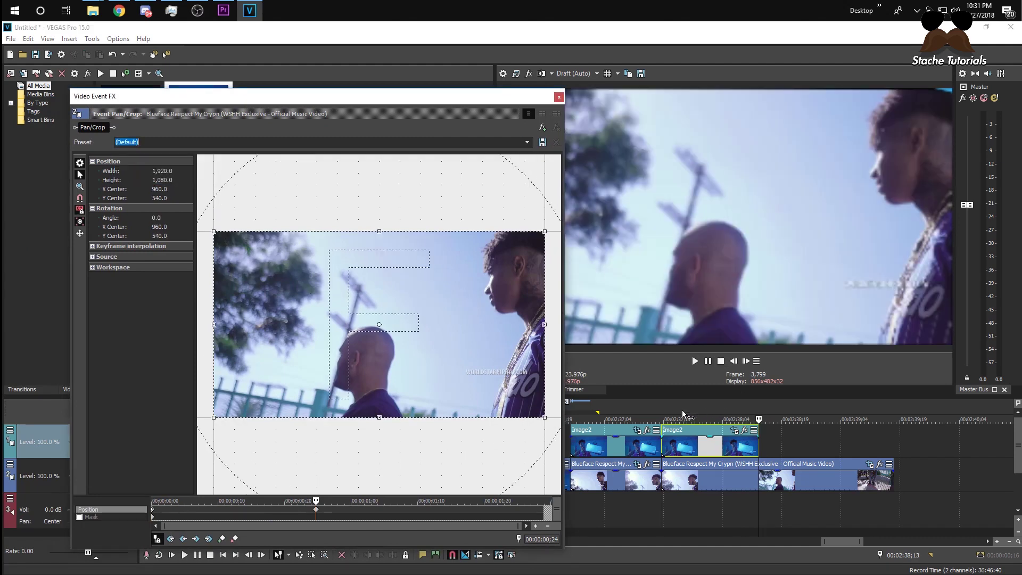
Step through the zoom frames in the second Image2 part and play the zoom from the first Image2 part
left_click(683, 418)
left_click(745, 361)
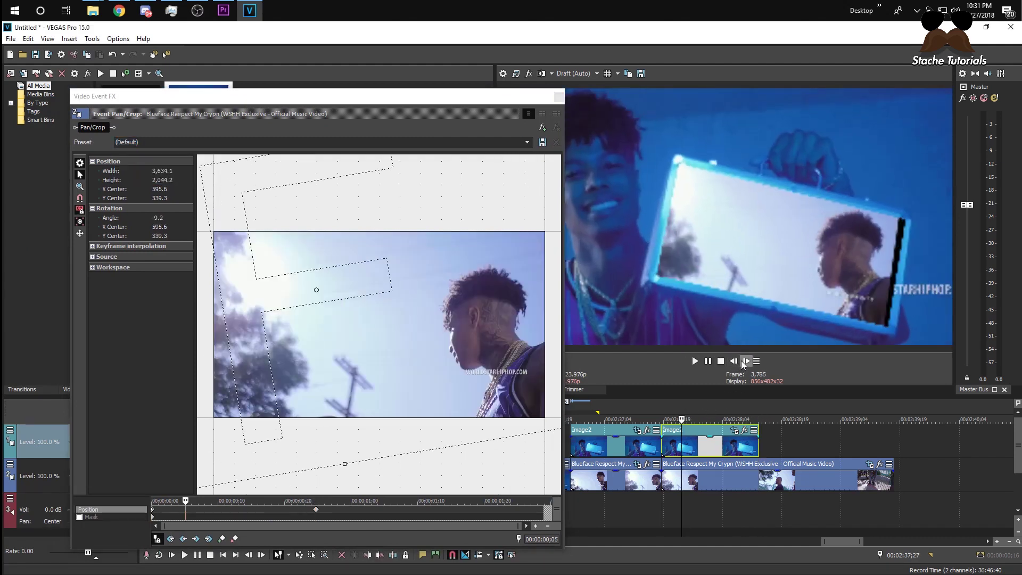
left_click(744, 362)
left_click(744, 361)
left_click(745, 362)
left_click(745, 362)
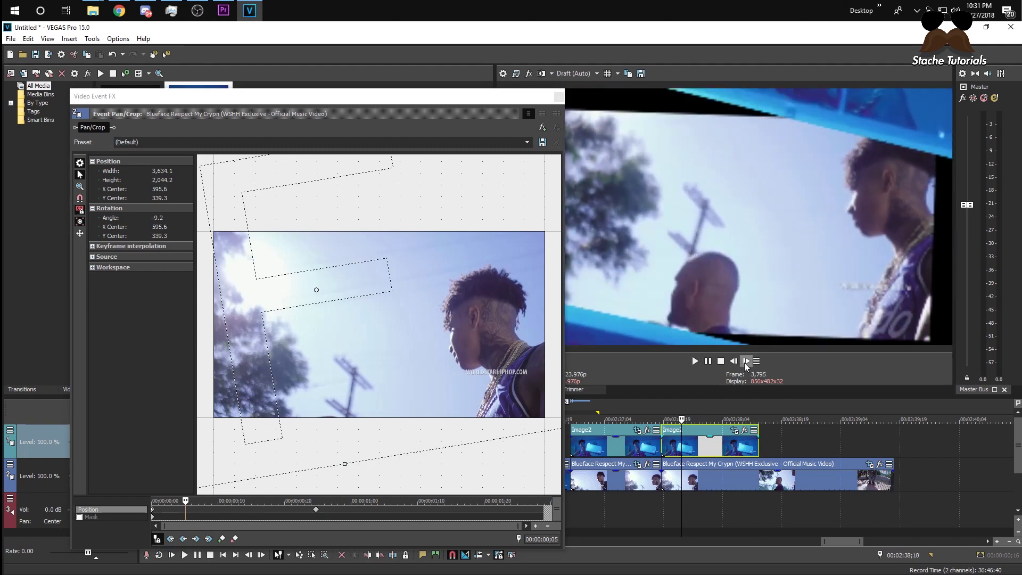
left_click(745, 362)
left_click(745, 361)
key("space")
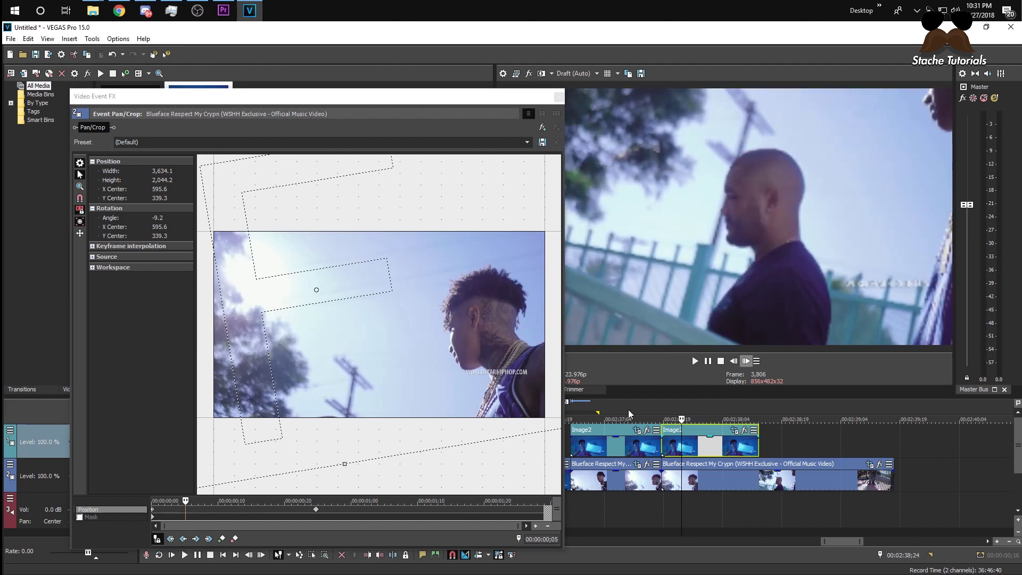
left_click(629, 416)
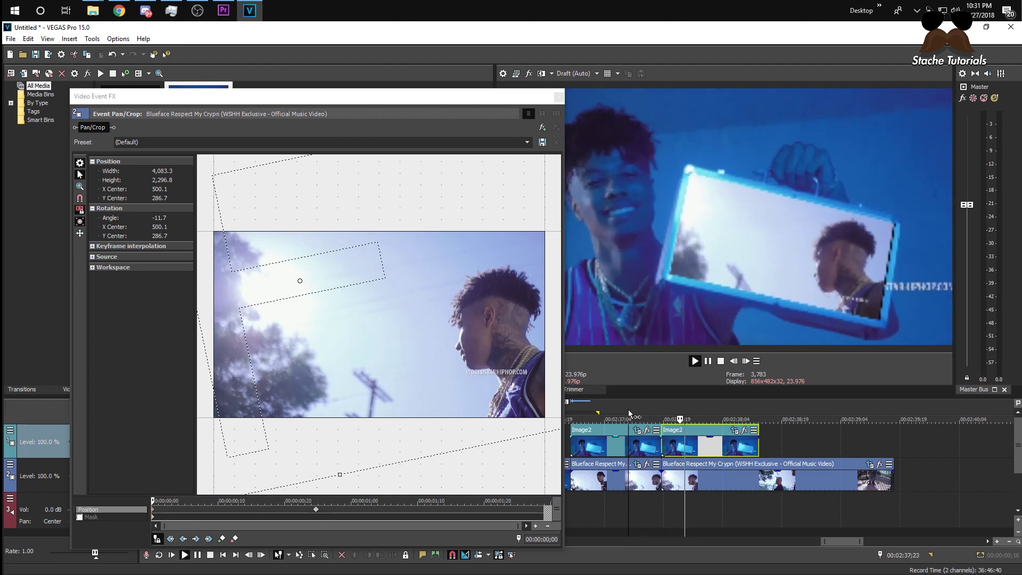
key("space")
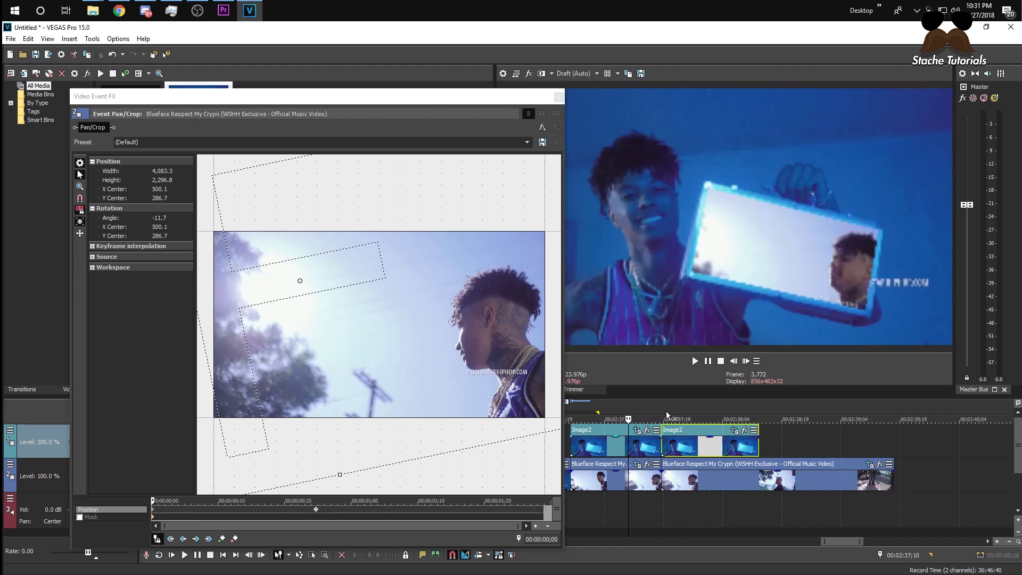
Fit the second clip part into the briefcase with a Position keyframe at 00:00:00;19, 1,920 × 1,080, angle -12.4, centered near 806, 500
left_click(707, 415)
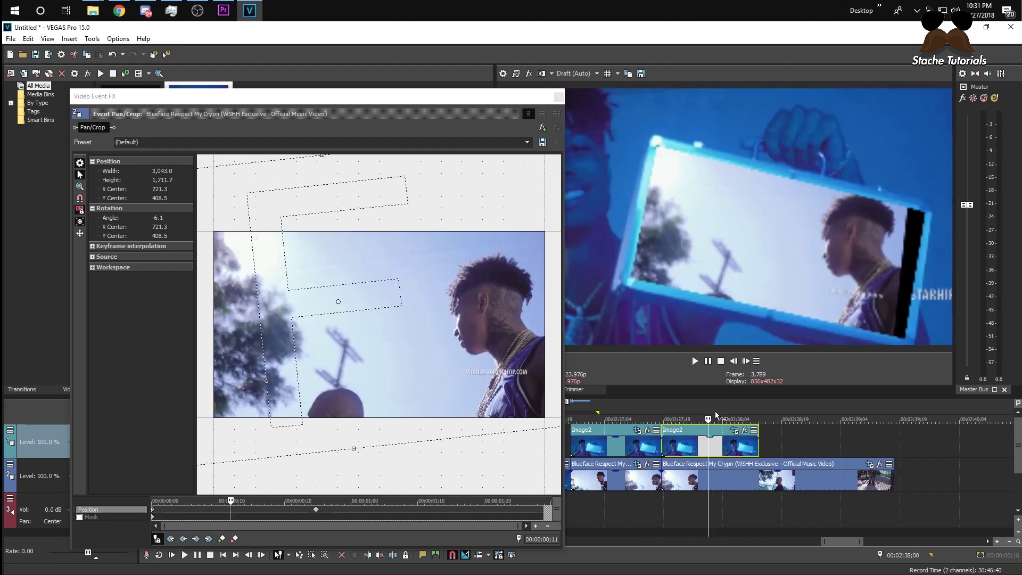
left_click_drag(714, 411, 737, 407)
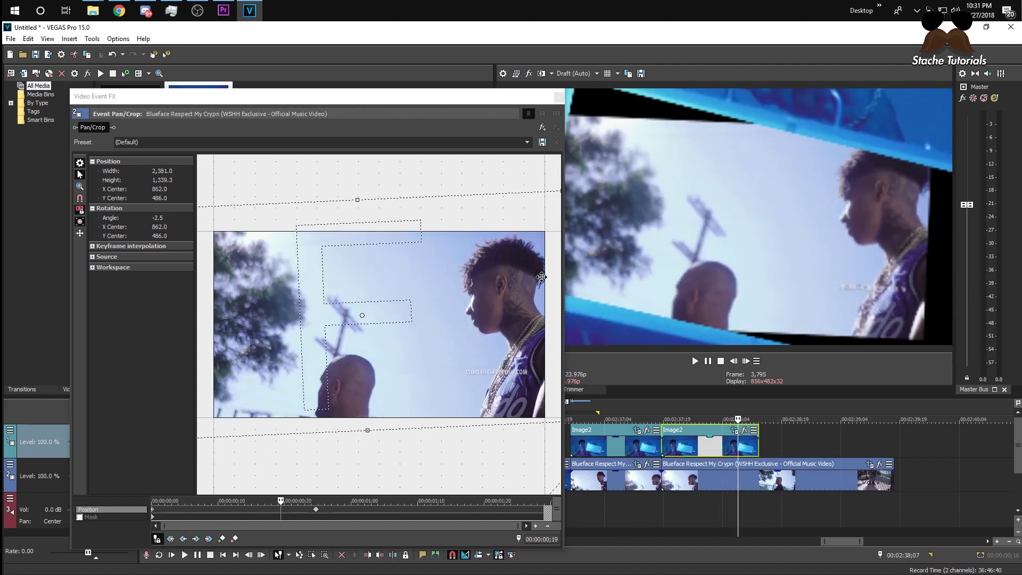
left_click_drag(464, 297, 461, 274)
scroll(446, 299, "down", 2)
left_click_drag(528, 225, 513, 232)
left_click_drag(531, 283, 527, 260)
left_click_drag(451, 289, 431, 281)
left_click_drag(425, 99, 332, 93)
mouse_move(342, 292)
left_mouse_down()
mouse_move(327, 296)
mouse_move(339, 296)
left_mouse_up()
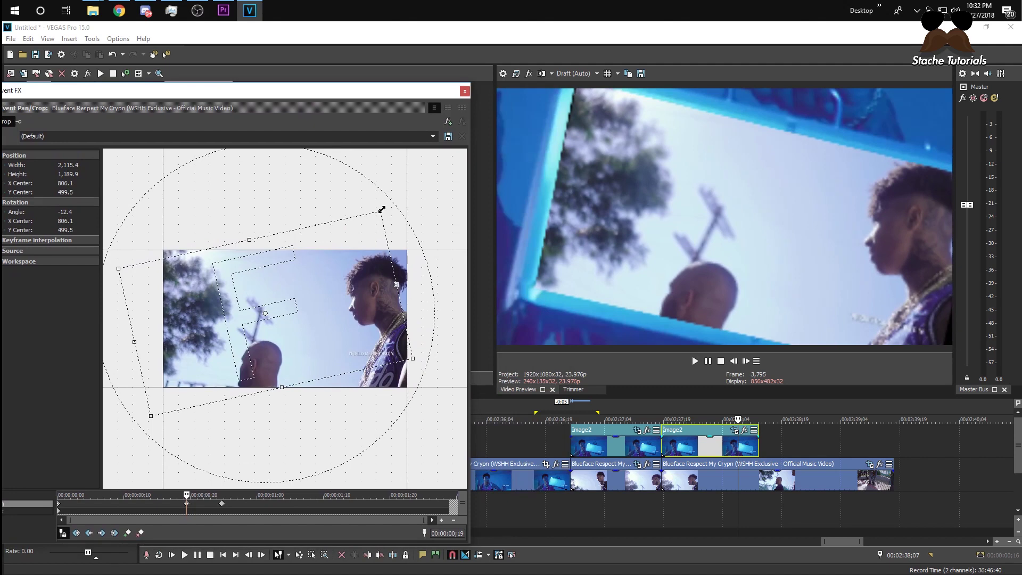
left_click_drag(381, 211, 375, 214)
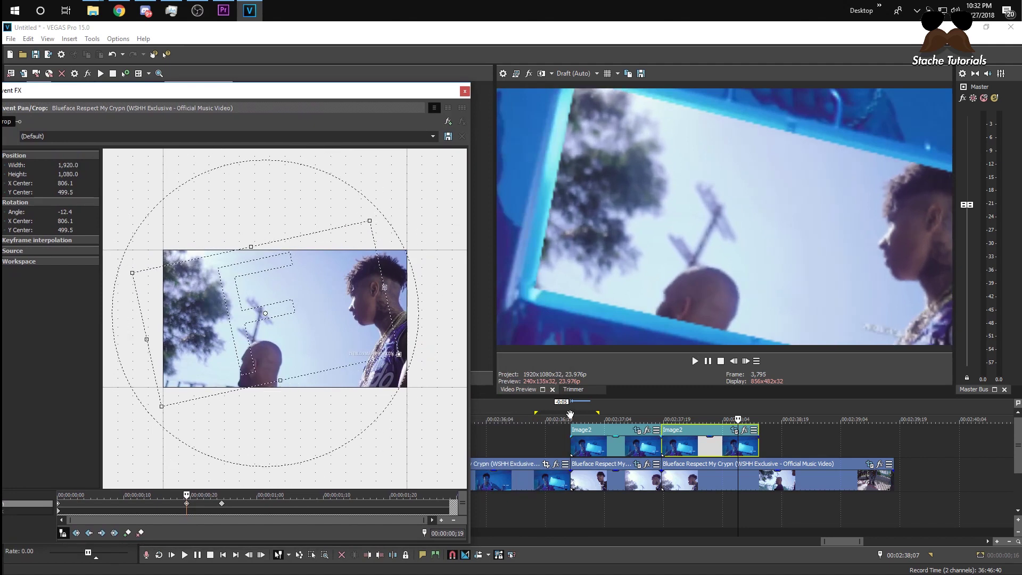
Replay the zoom from the first Image2 part and check the frame at the clip's last Position keyframe
left_click(626, 445)
key("space")
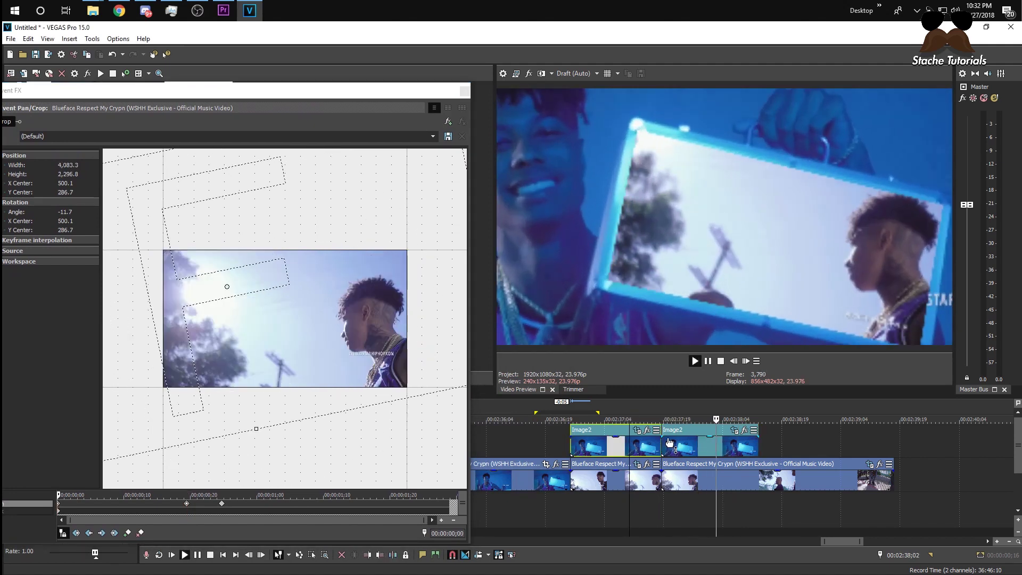
key("space")
left_click(626, 449)
key("space")
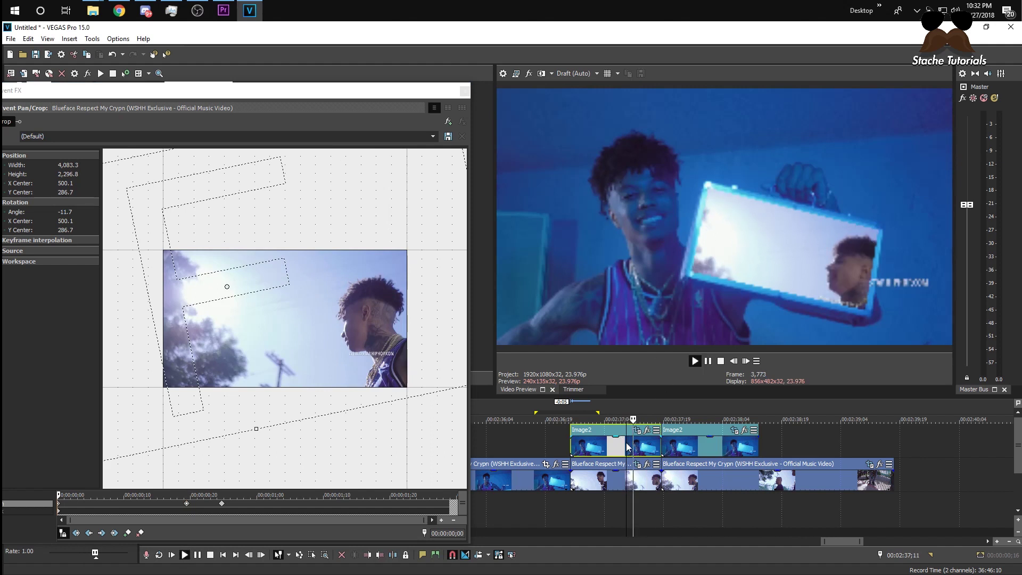
key("space")
left_click(221, 503)
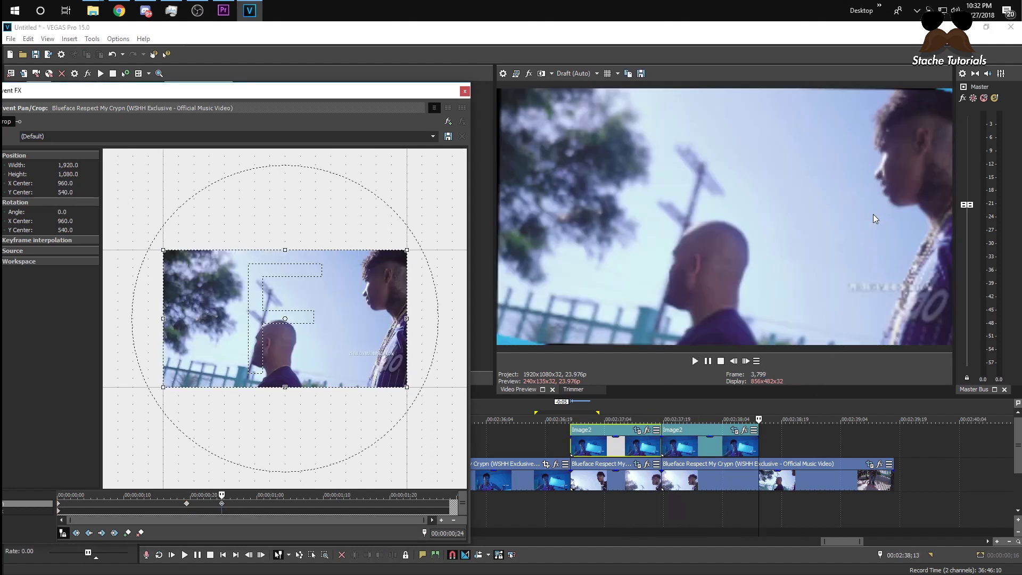
key("space")
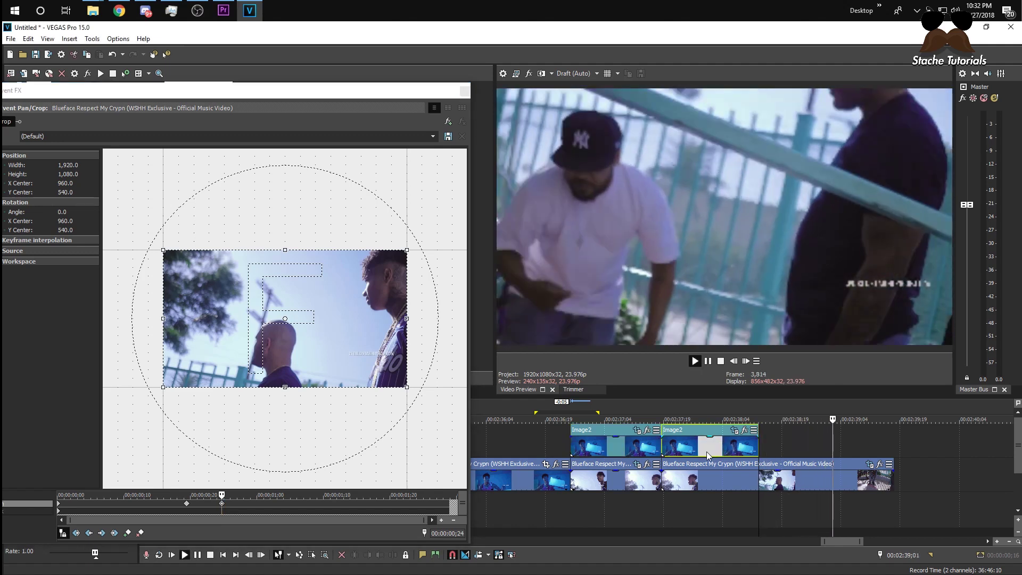
key("space")
left_click(595, 453)
key("space")
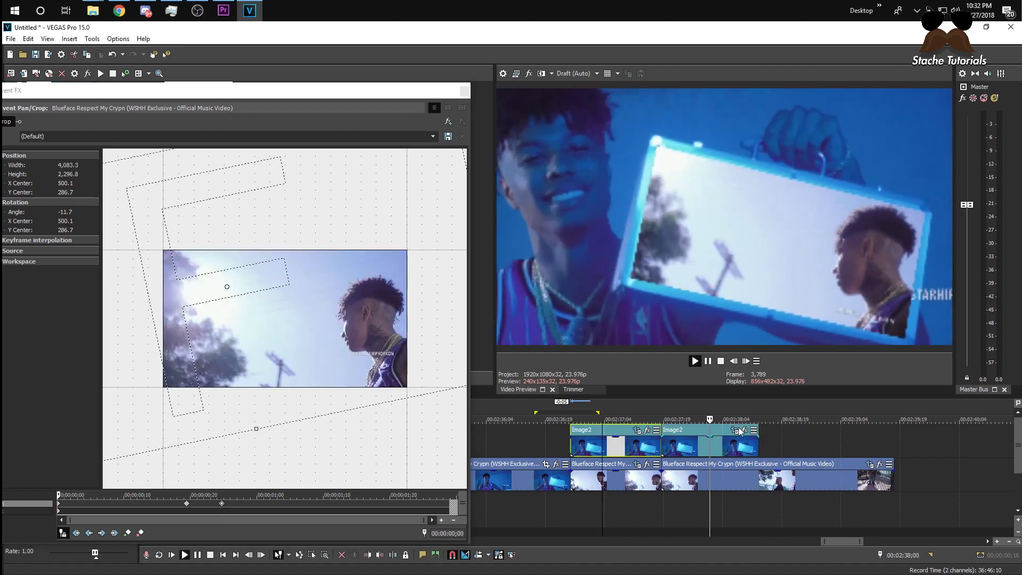
key("space")
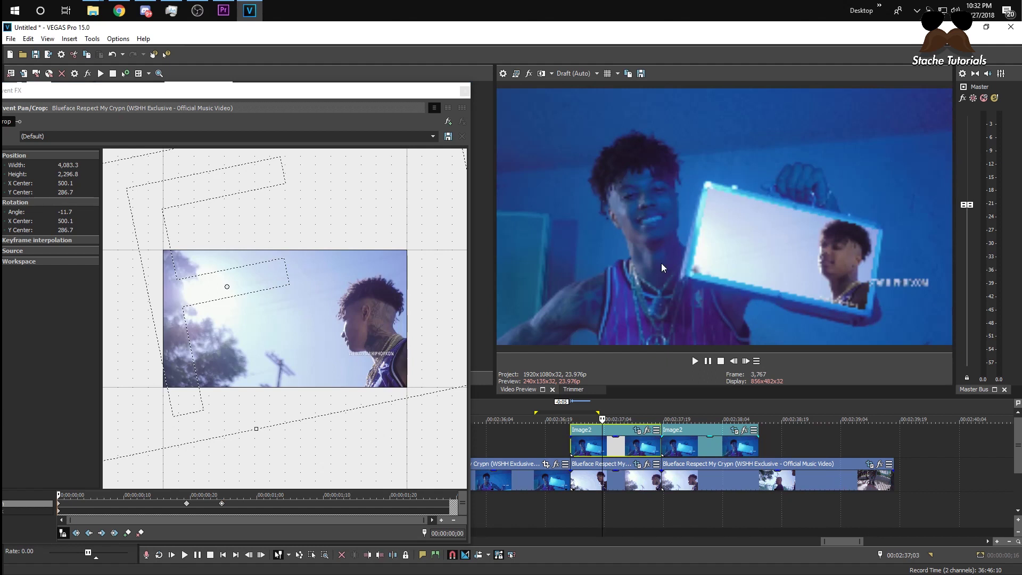
Close the Pan/Crop editor and play the whole transition from just before the first Image2 part
left_click(464, 91)
left_click(533, 430)
key("space")
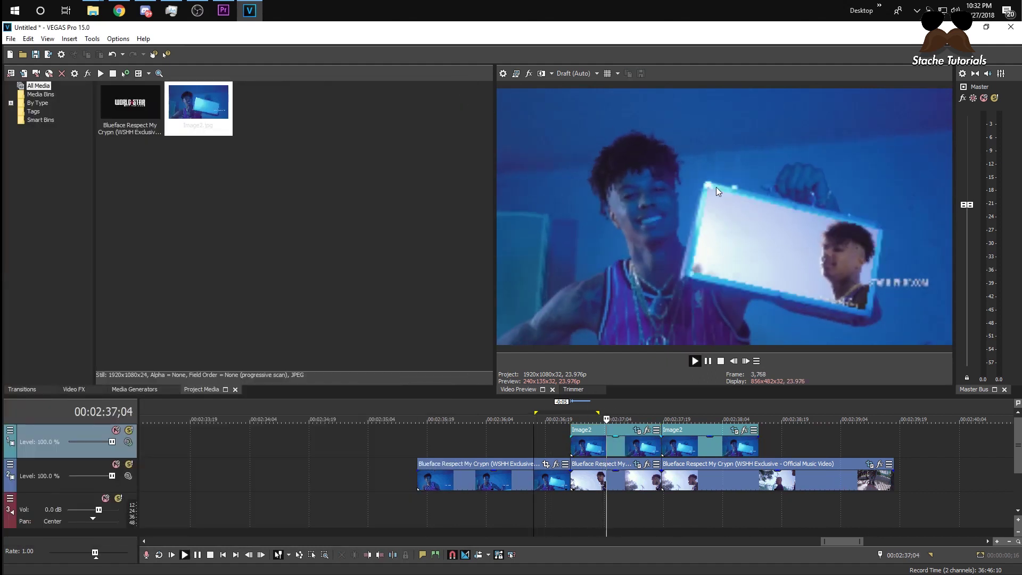
key("space")
key("space")
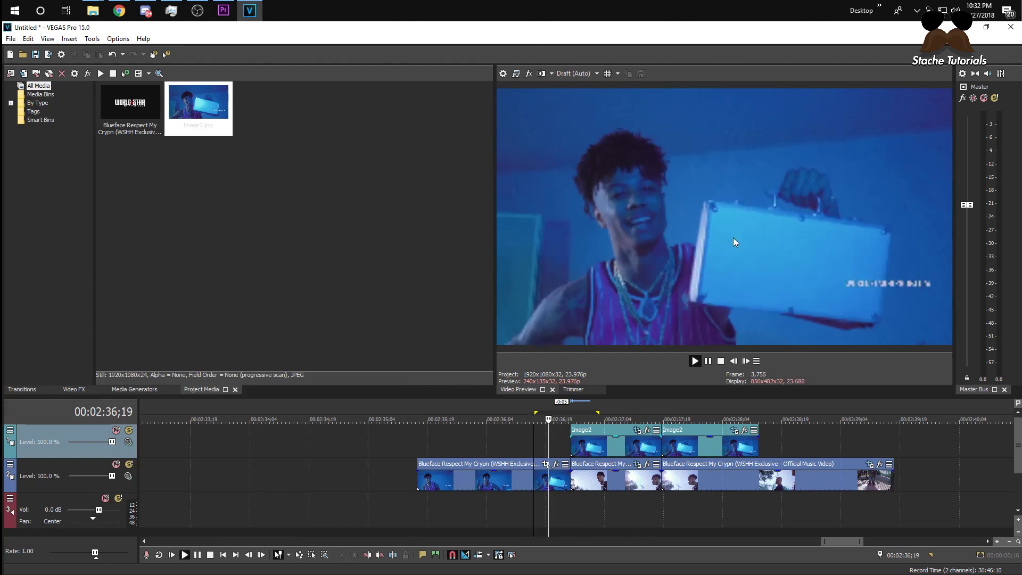
key("space")
Insert a new video track above the music-video track
left_click(608, 448)
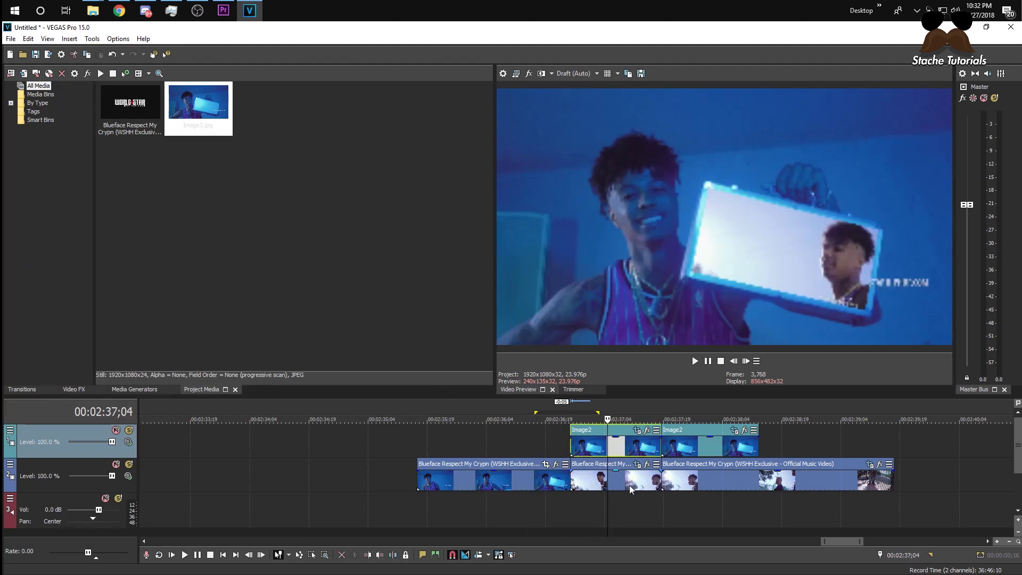
left_click(575, 450)
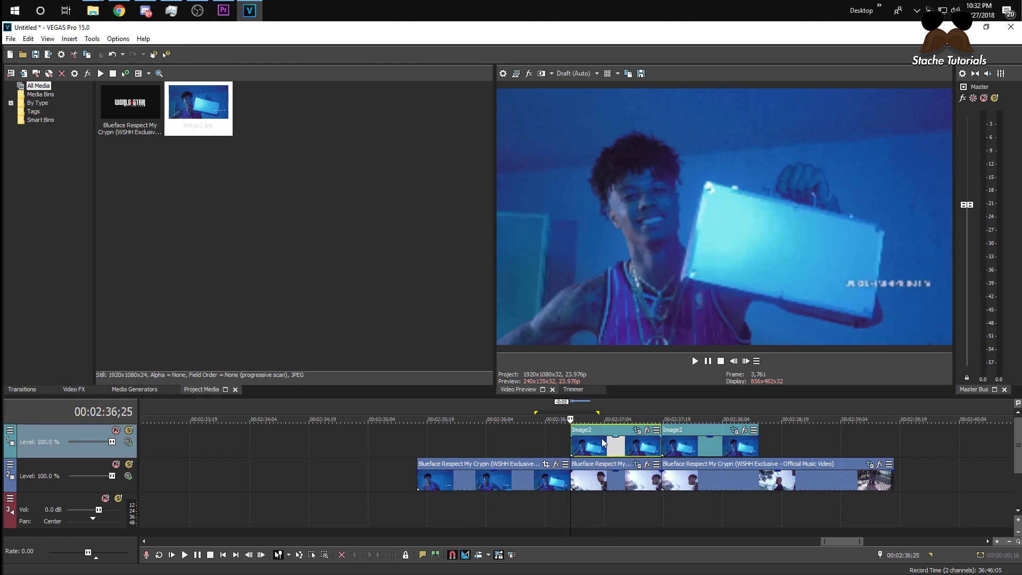
left_click_drag(610, 450, 607, 500)
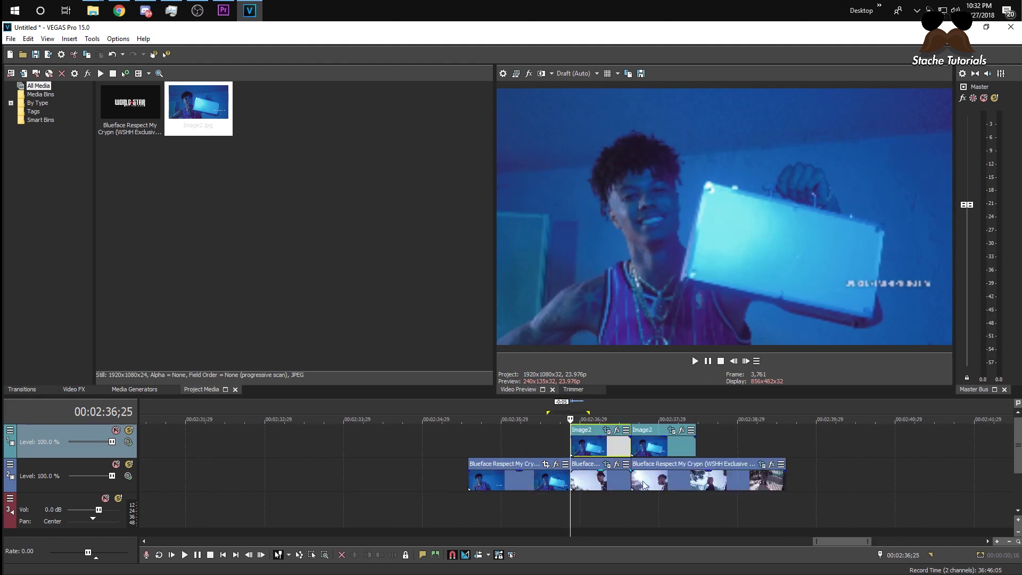
right_click(912, 478)
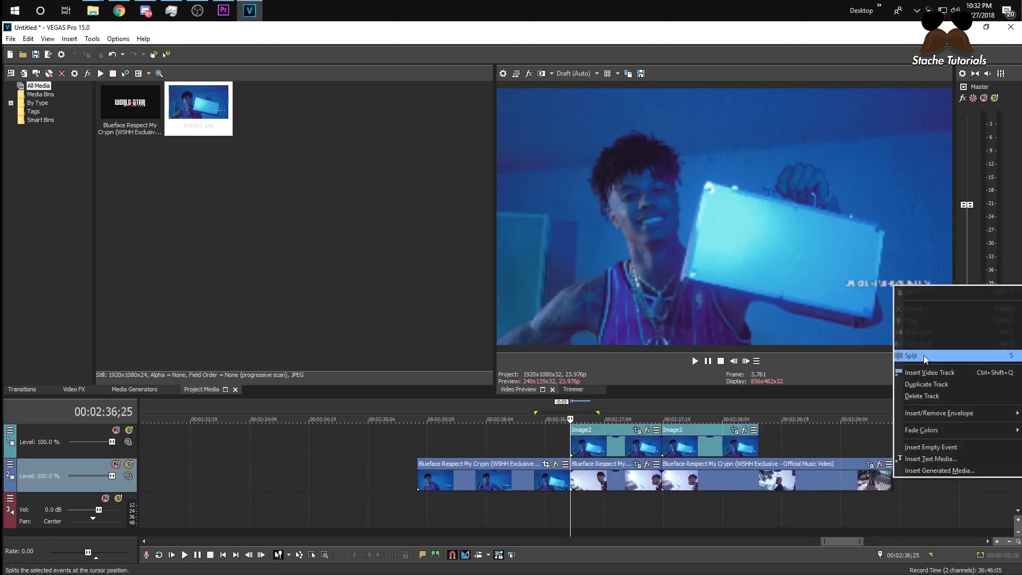
left_click(924, 372)
Move the first fitted clip part onto the new track and place a copy of the first Image2 part beneath it
left_click_drag(588, 490, 621, 513)
left_click(607, 448)
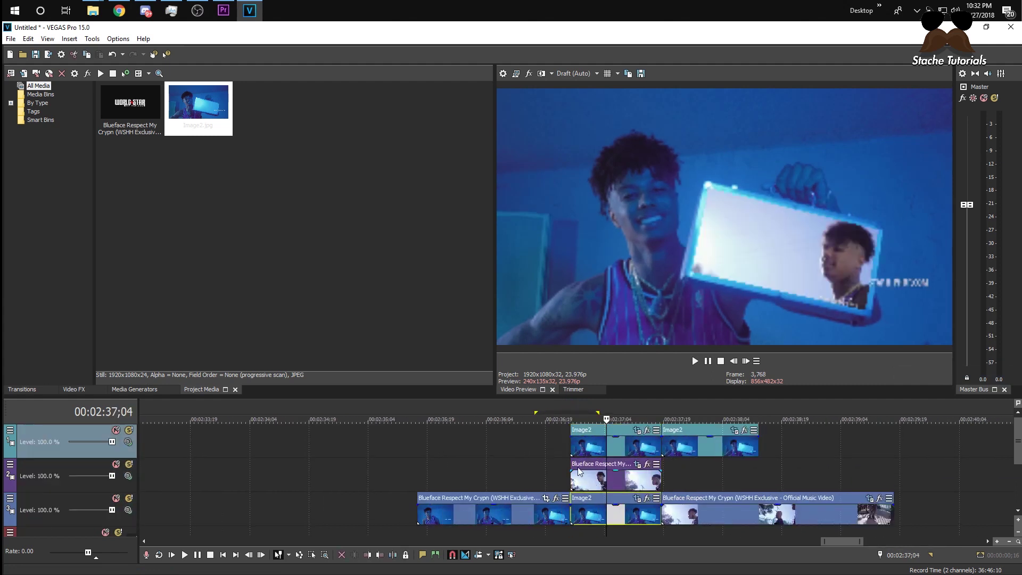
left_click(598, 512)
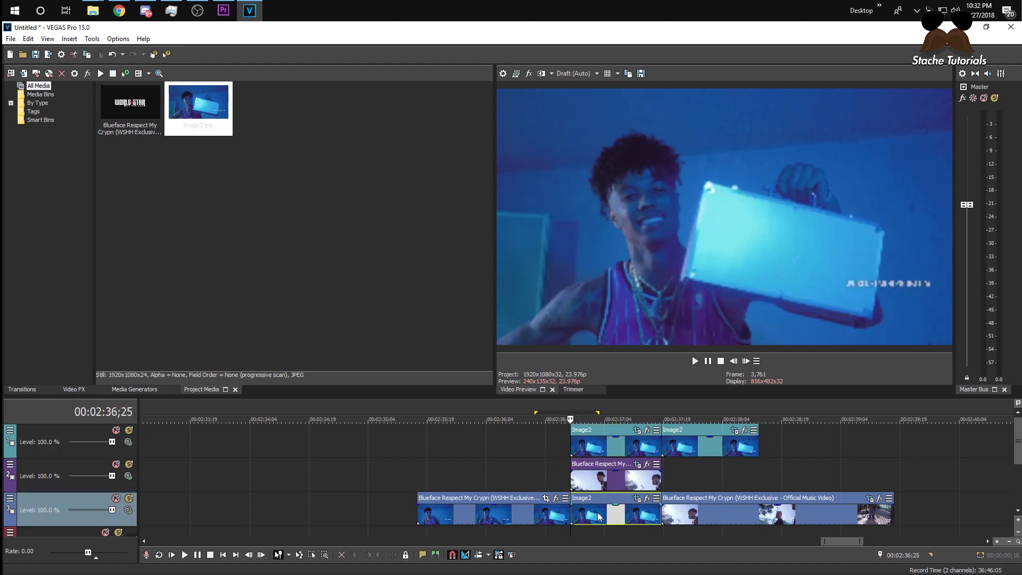
Turn off the mask in the Pan/Crop settings of the copied Image2 on the lowest video track and close the editor
left_click(572, 515)
left_click(638, 501)
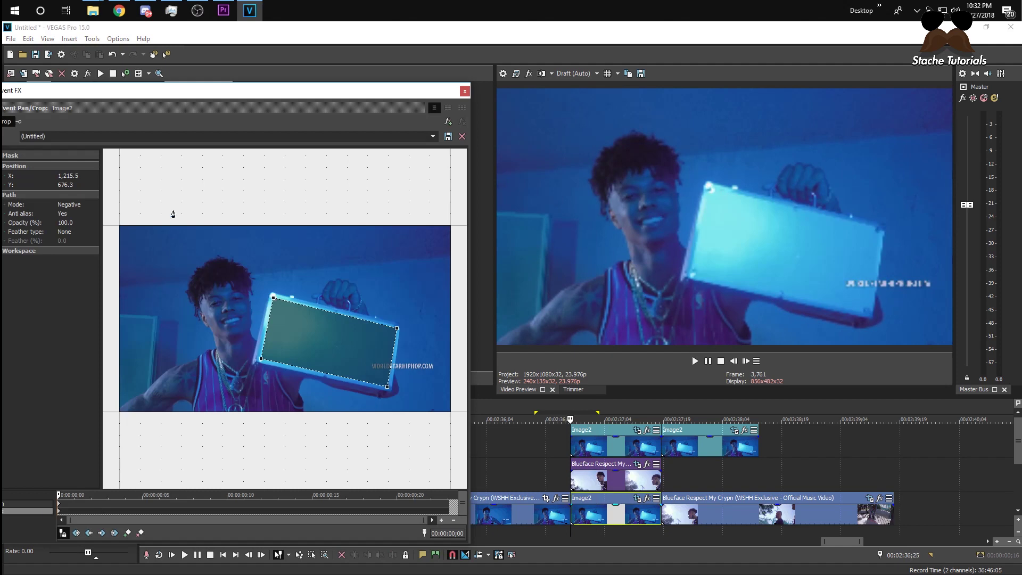
left_click_drag(142, 96, 215, 84)
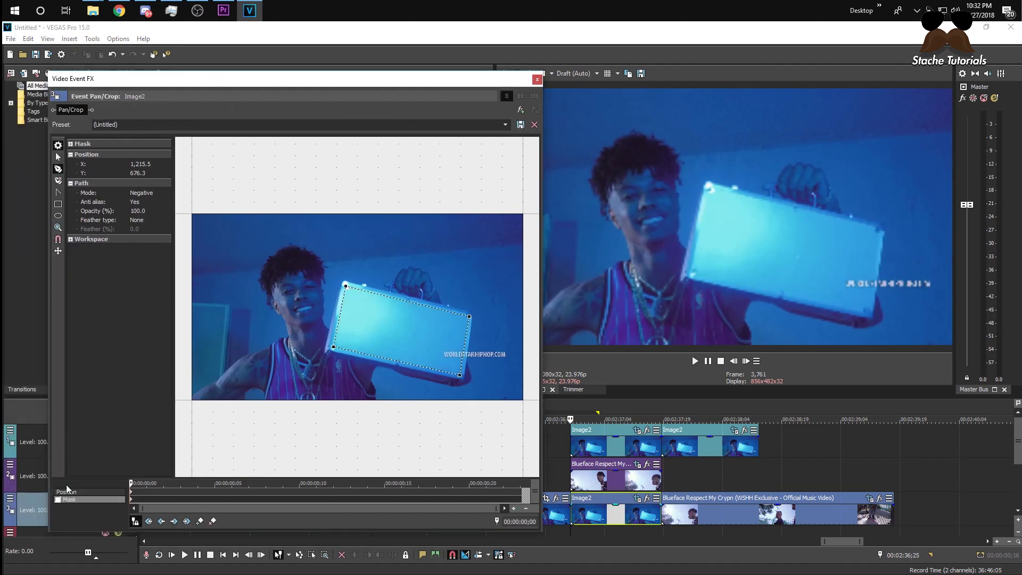
left_click(538, 80)
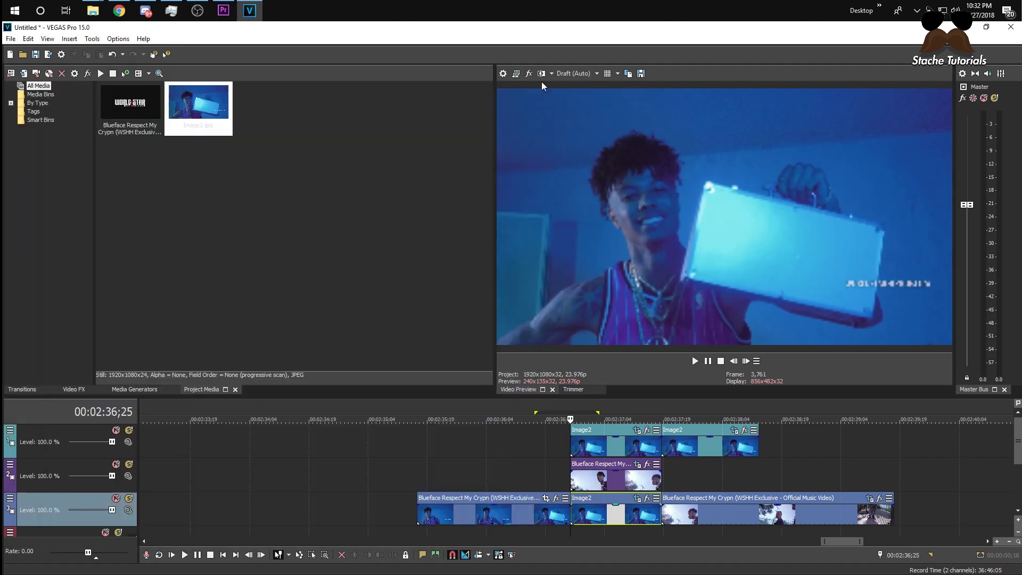
Add a short fade-in to the fitted clip between the two Image2 stills and step through its frames
left_click(578, 473)
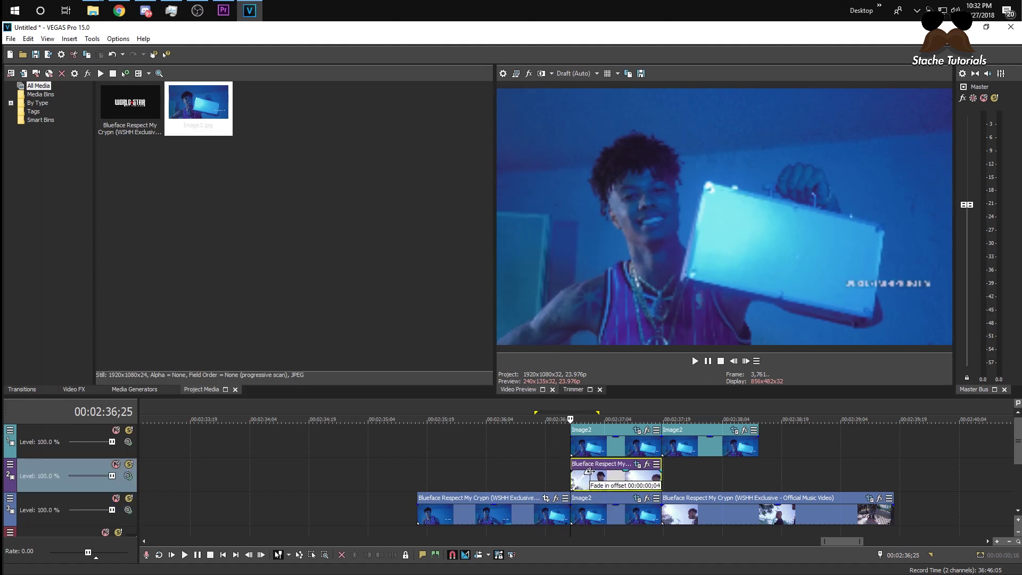
left_click(746, 361)
left_click(746, 361)
left_click(746, 362)
left_click(746, 361)
left_click(746, 362)
left_click(746, 361)
left_click(746, 361)
left_click(746, 361)
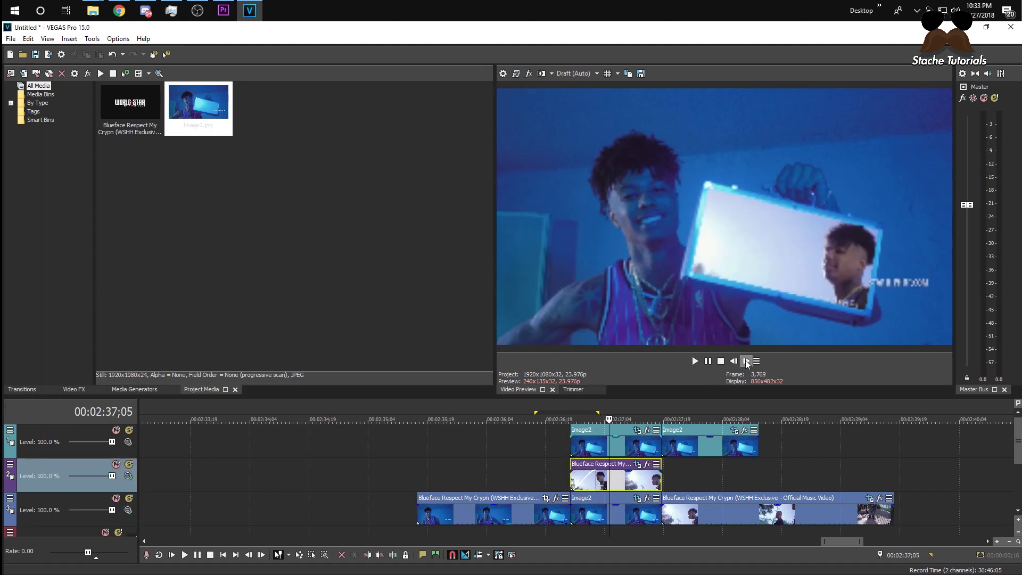
Play back the finished briefcase zoom transition several times from the clip before the Image2 stills
left_click(527, 456)
key("space")
key("space")
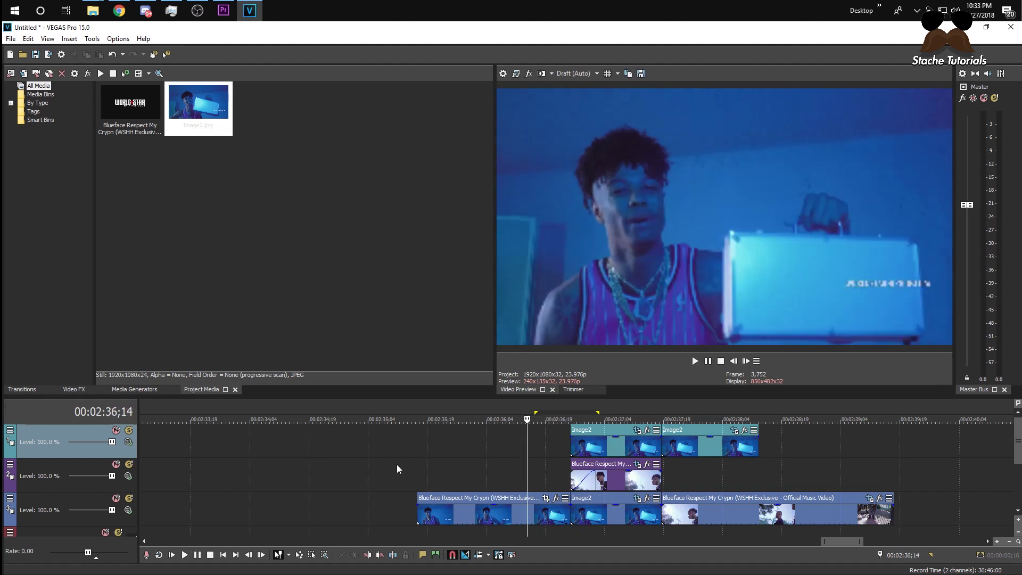
left_click(397, 465)
key("space")
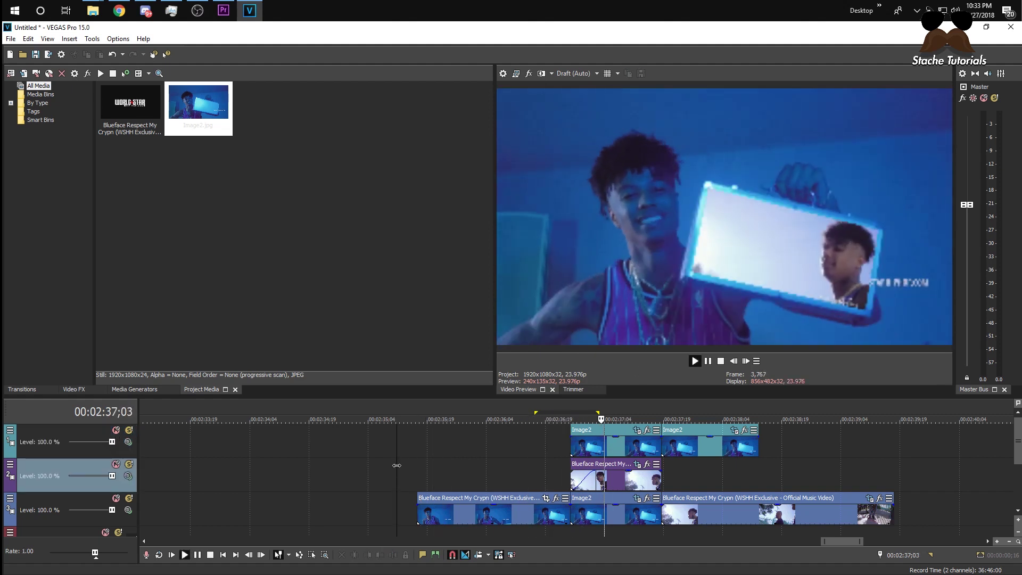
key("space")
key("space")
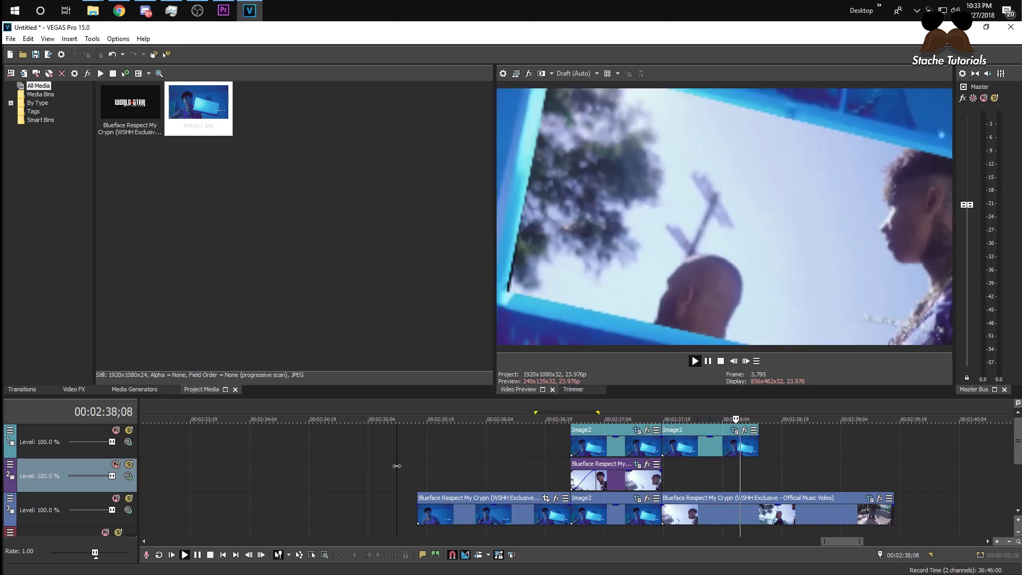
key("space")
key("space")
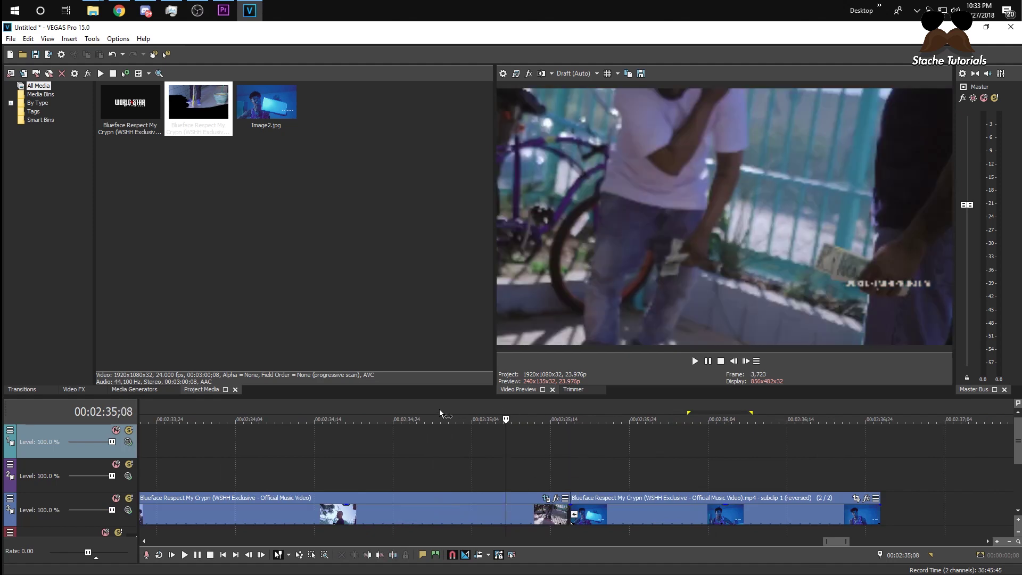
Play the cut from the music-video clip into the reversed subclip, and park the playhead at the start of the subclip
left_click(441, 409)
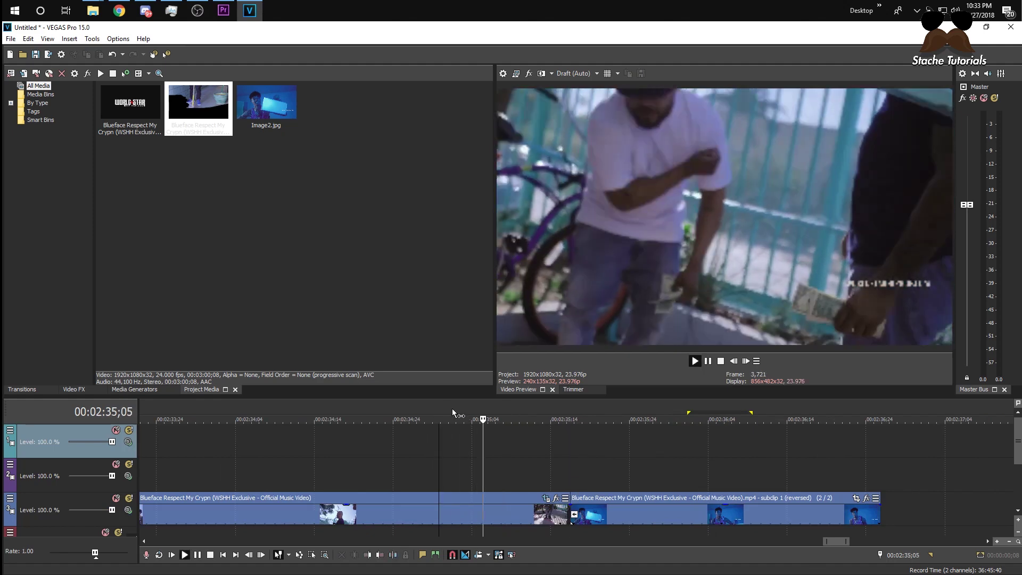
key("space")
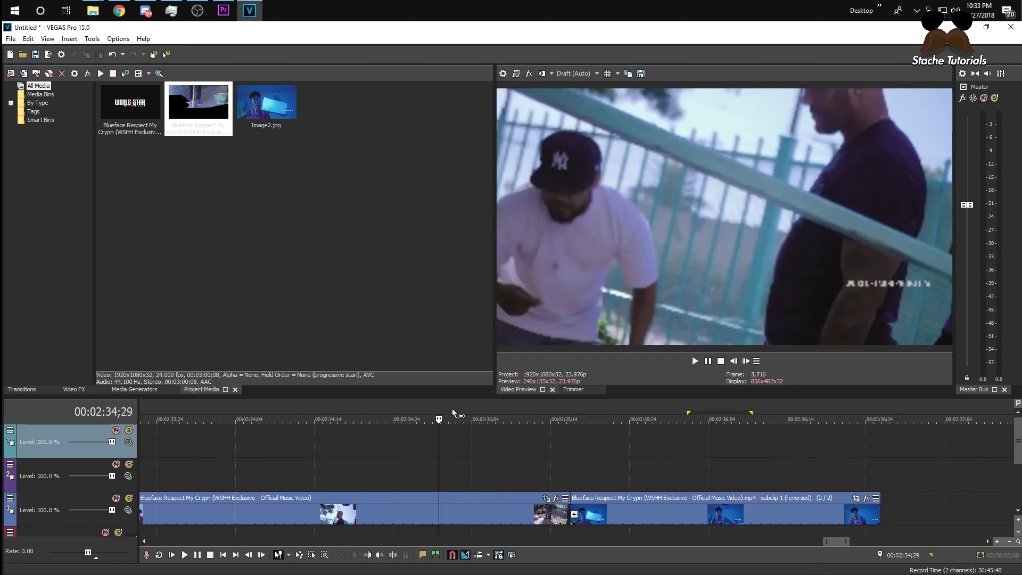
key("space")
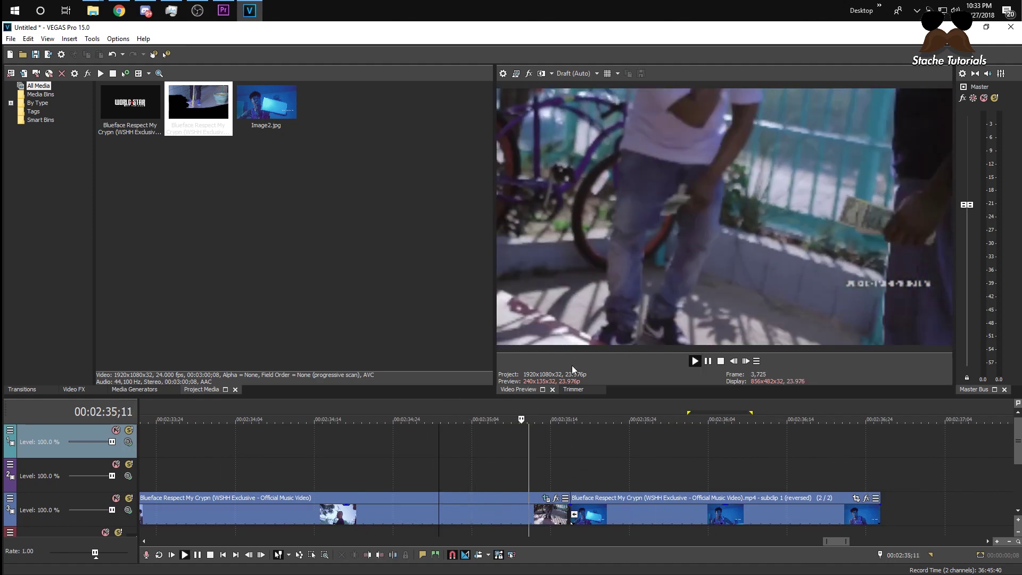
key("space")
key("space")
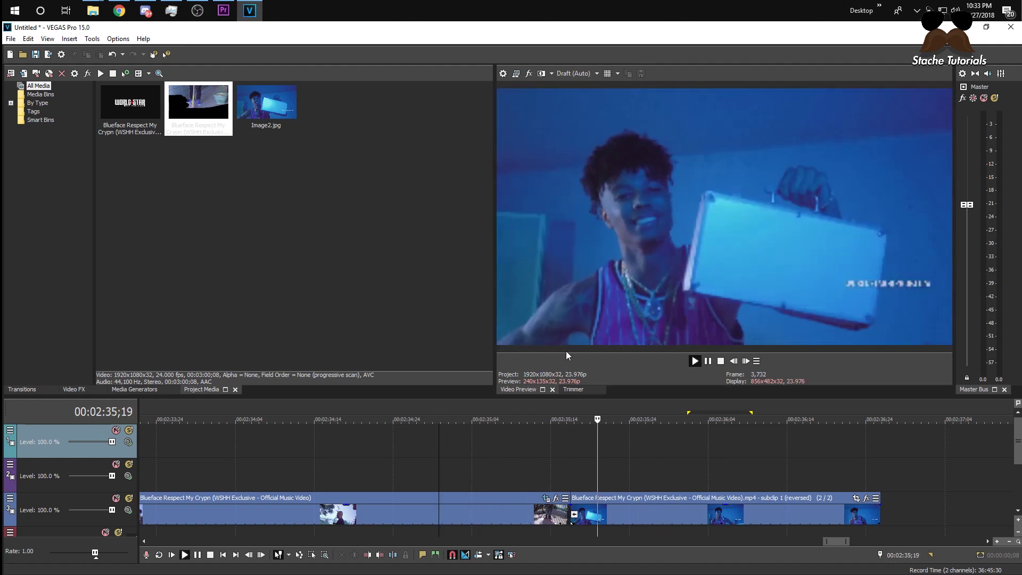
key("space")
key("space")
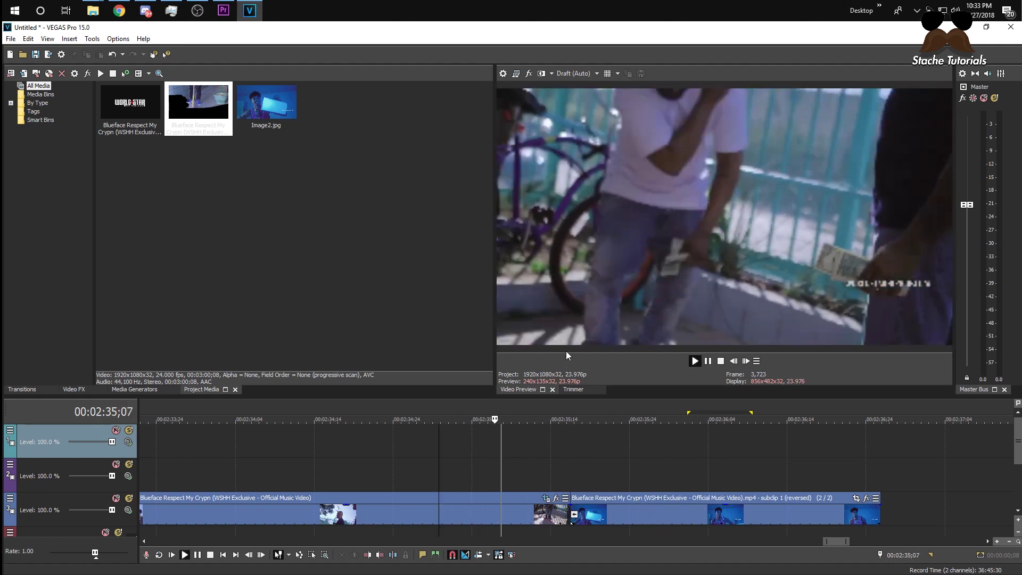
key("space")
left_click(576, 462)
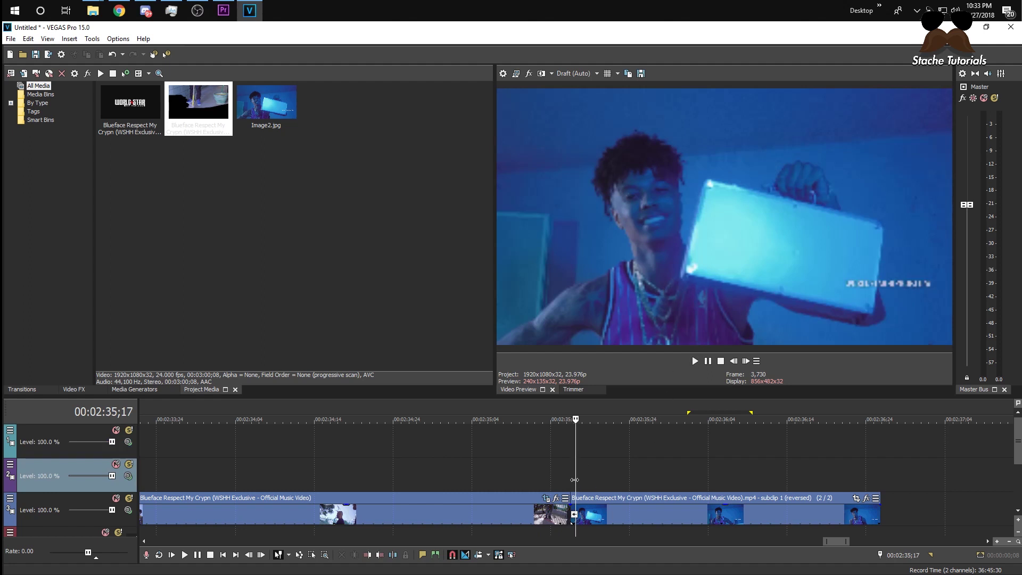
left_click(577, 478)
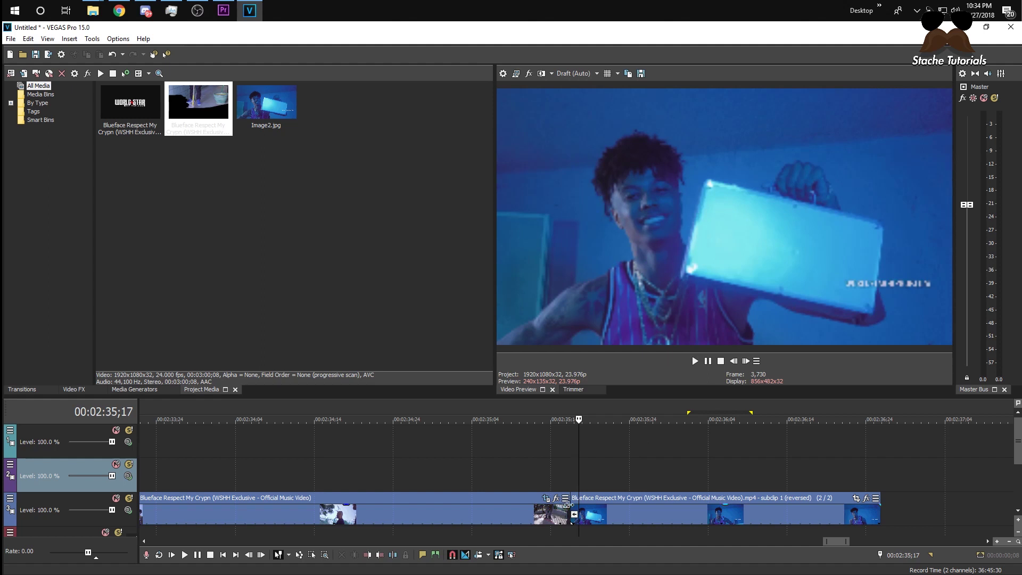
Save a Best (Full) quality snapshot of the reversed subclip's first frame as Image3 in the zoom through tutorial folder
left_click(573, 506)
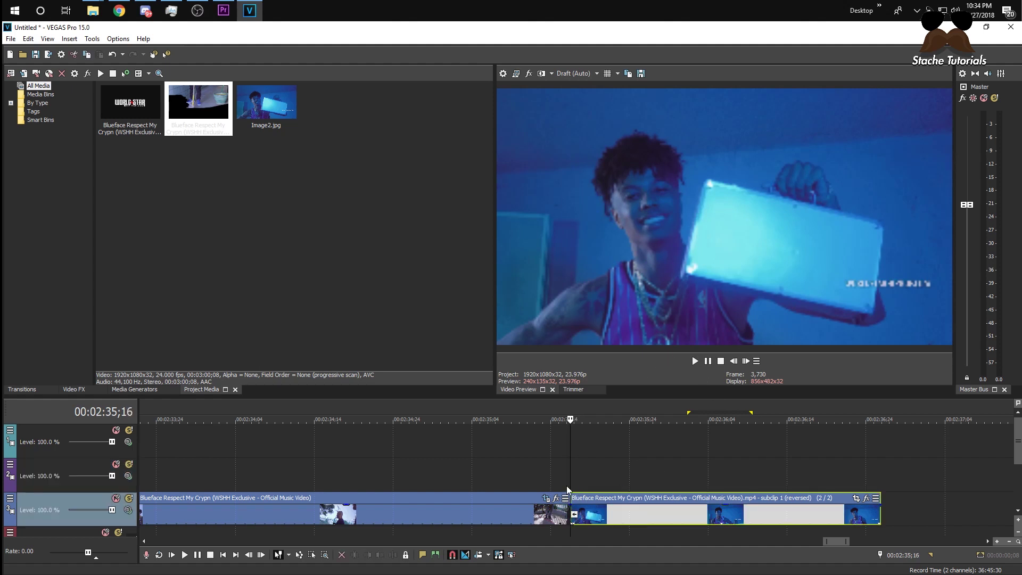
left_click(564, 73)
left_click(642, 127)
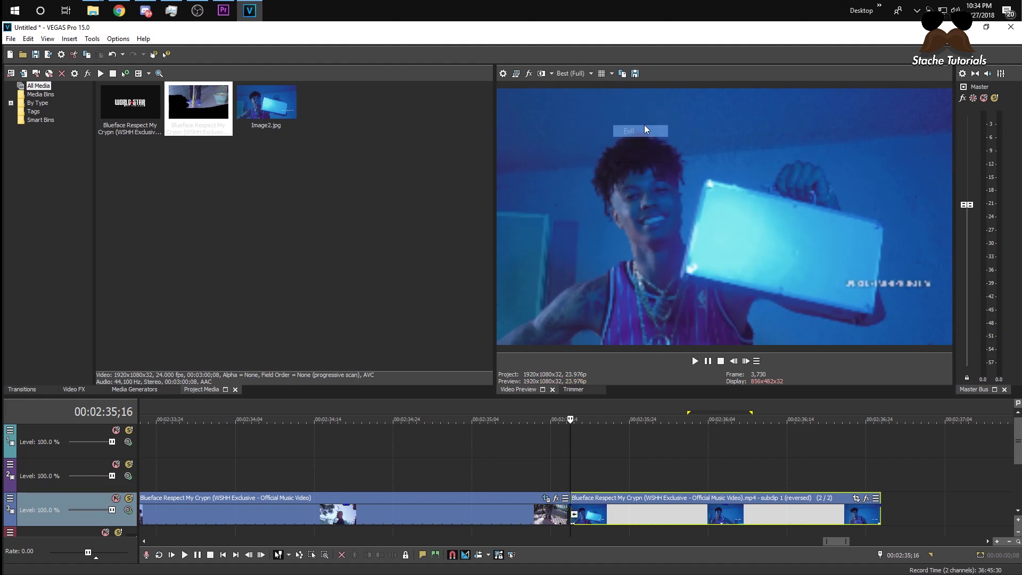
left_click(635, 74)
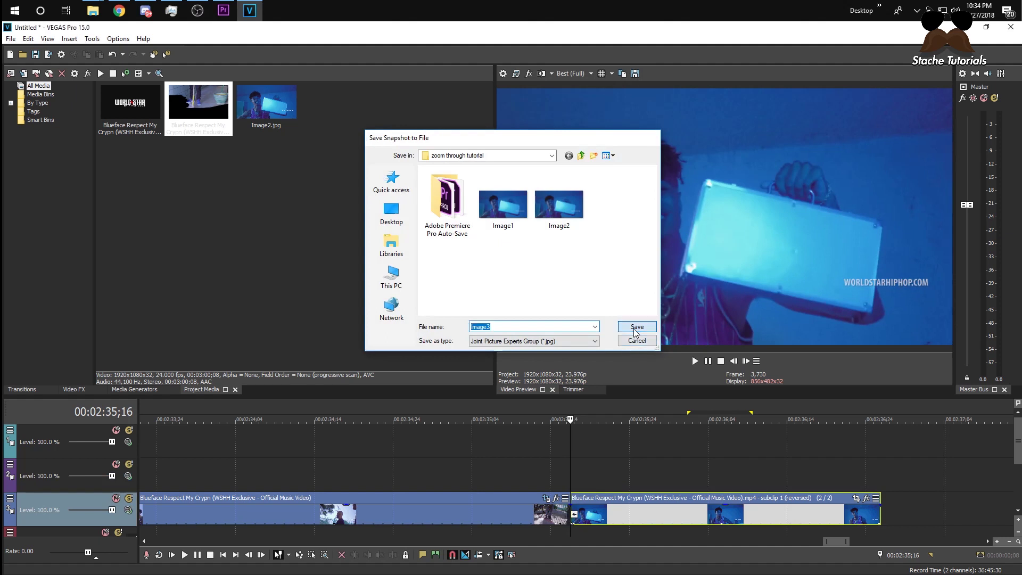
left_click(638, 326)
Place Image3 on the track above, cut off its excess length, and align its end with the start of the reversed subclip
left_click_drag(347, 123, 404, 471)
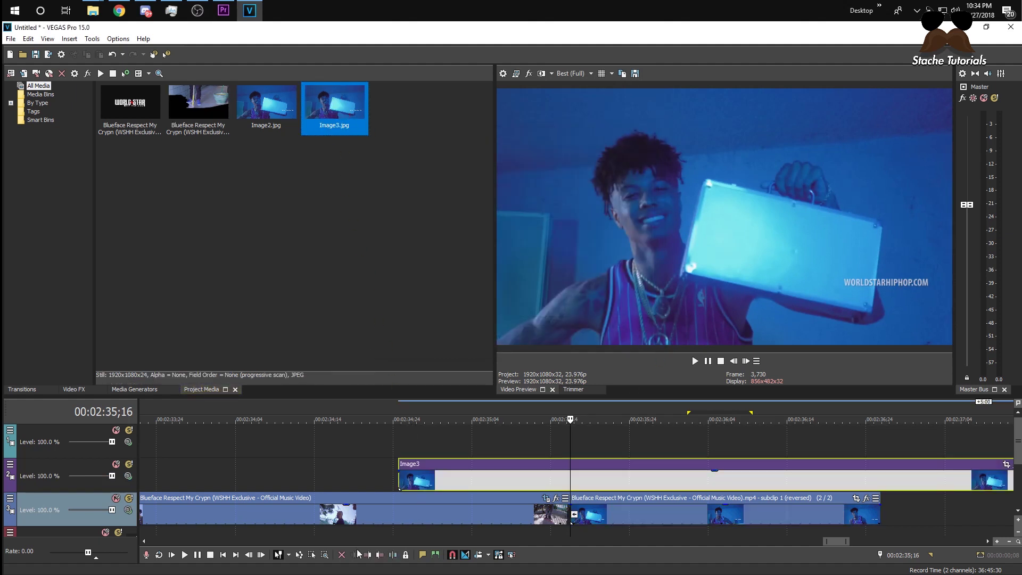
left_click(574, 474)
key("s")
left_click(589, 475)
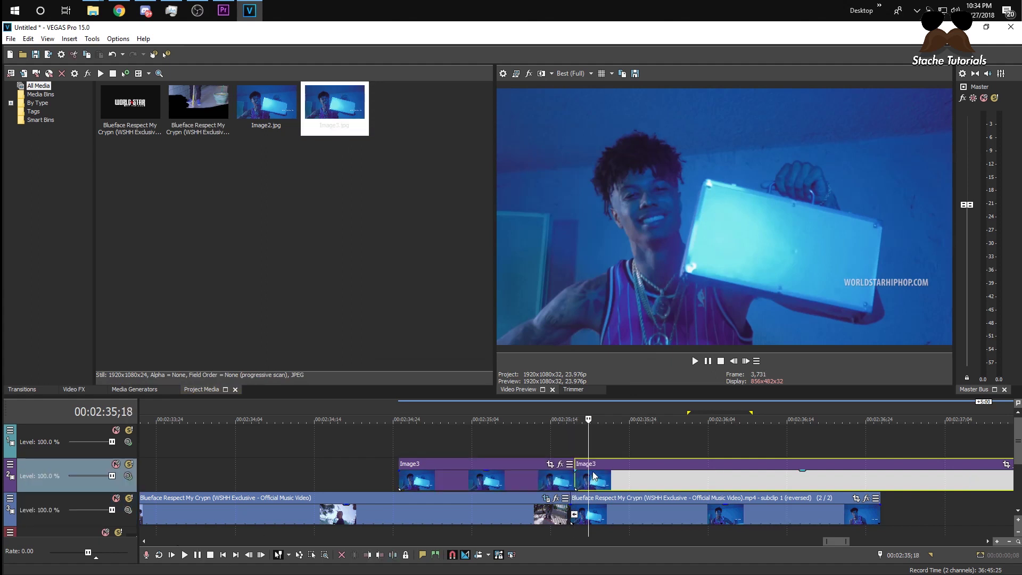
key("Delete")
left_click_drag(576, 420, 570, 419)
left_click(536, 485)
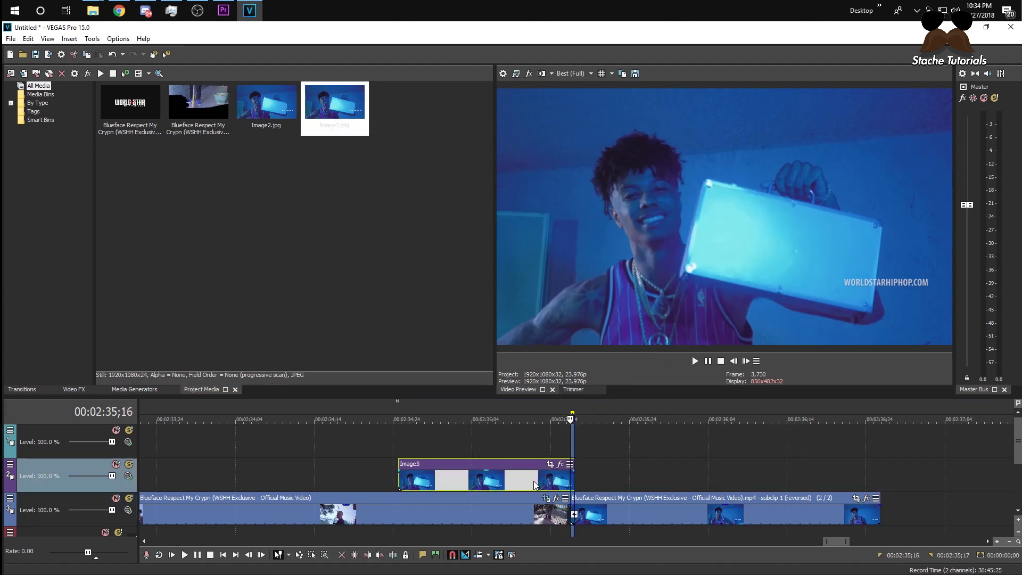
left_click_drag(535, 484, 531, 484)
Step back from the start of the reversed subclip and trim the beginning of Image3 to 00:02:35;05
left_click(549, 442)
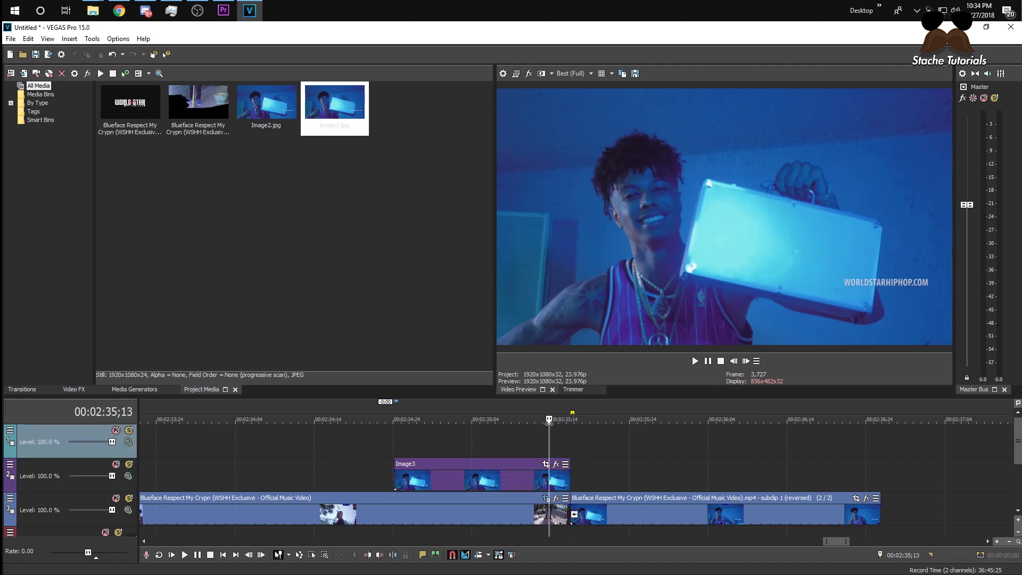
left_click(567, 435)
left_click(571, 421)
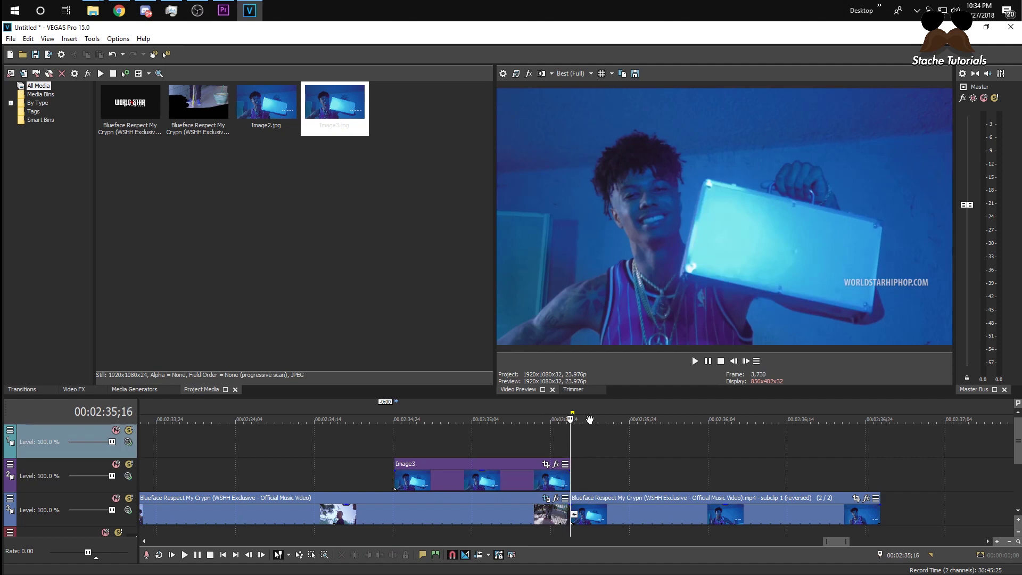
left_click(733, 361)
left_click(733, 361)
left_click(734, 362)
left_click(734, 361)
left_click(734, 361)
left_click(733, 362)
left_click(734, 361)
left_click(733, 361)
left_click(733, 361)
left_click(734, 361)
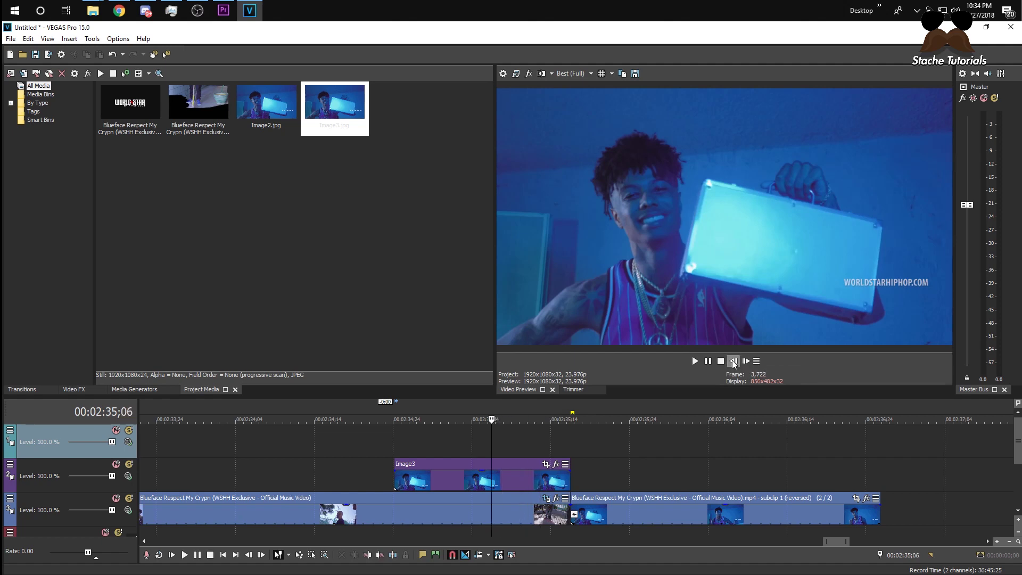
left_click_drag(394, 485, 481, 484)
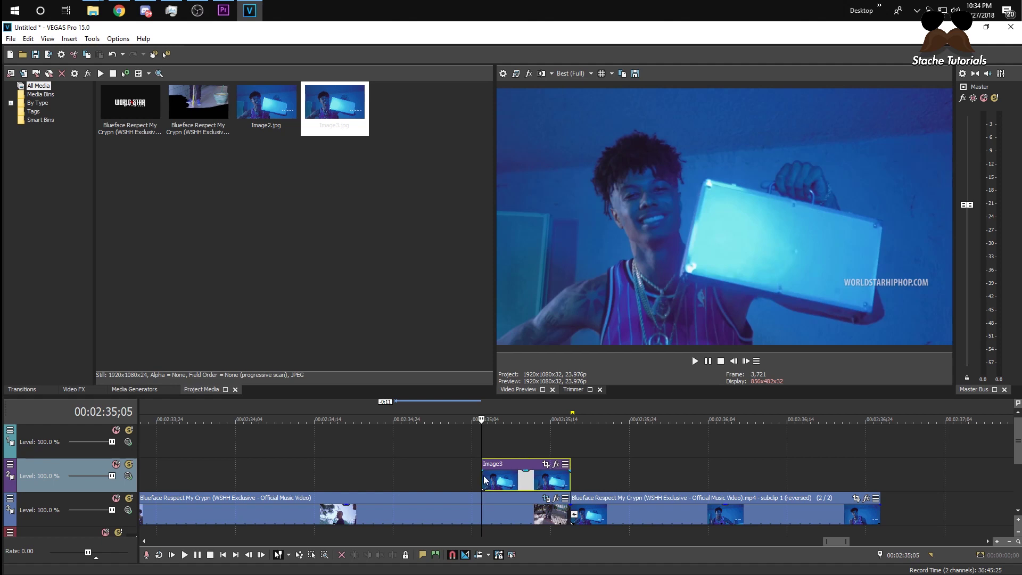
Draw a four-point mask around the glowing briefcase panel in Image3's Pan/Crop settings and set its path mode to Negative
left_click(555, 464)
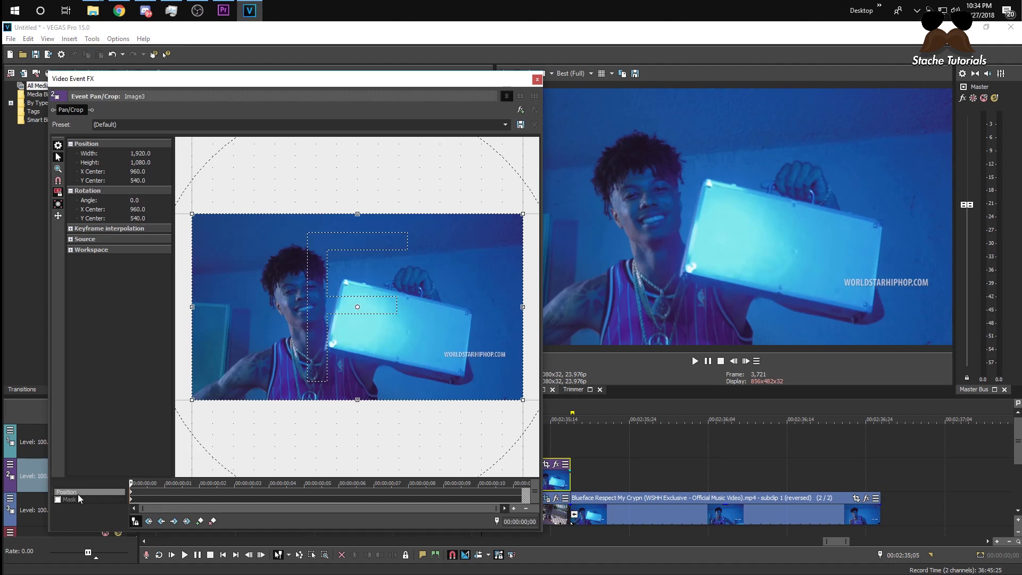
left_click(58, 499)
scroll(339, 367, "up", 5)
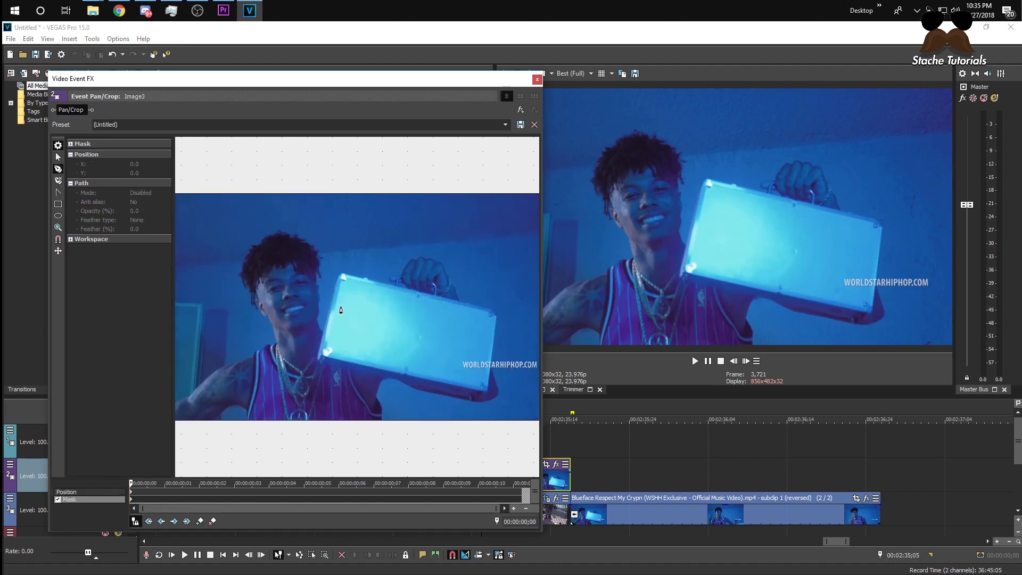
left_click(337, 274)
left_click(318, 366)
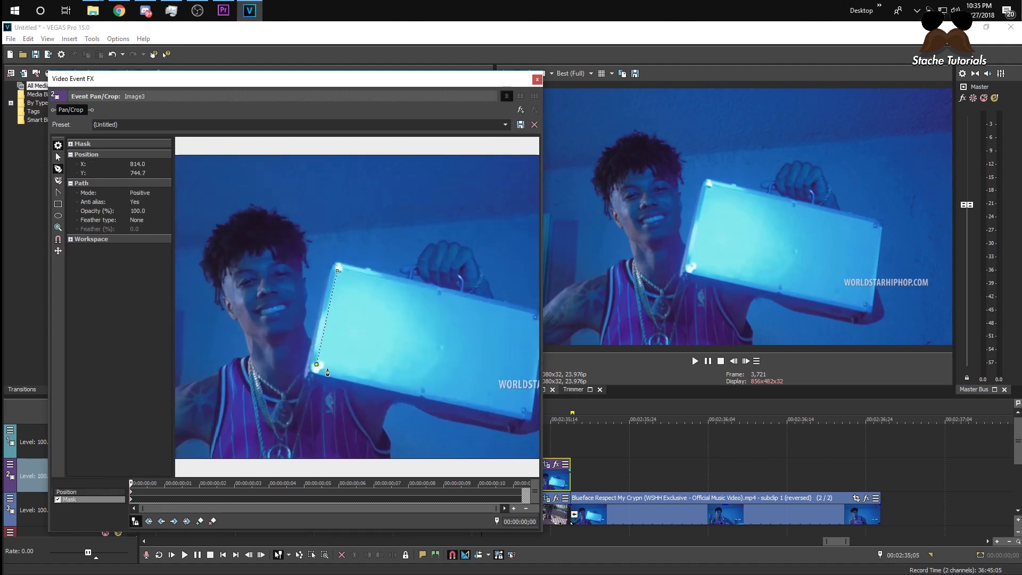
scroll(318, 366, "down", 2)
left_click(504, 397)
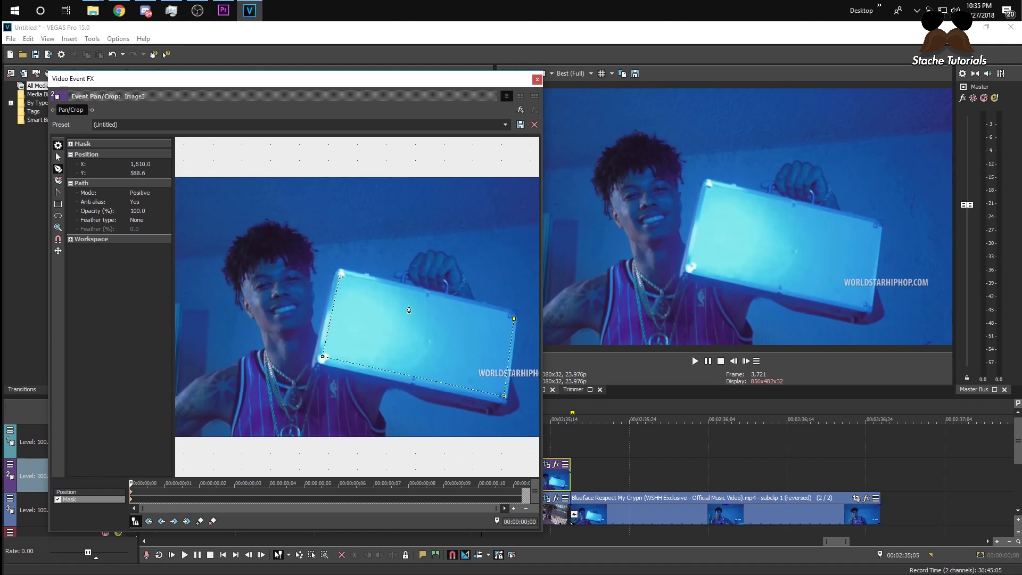
left_click(340, 277)
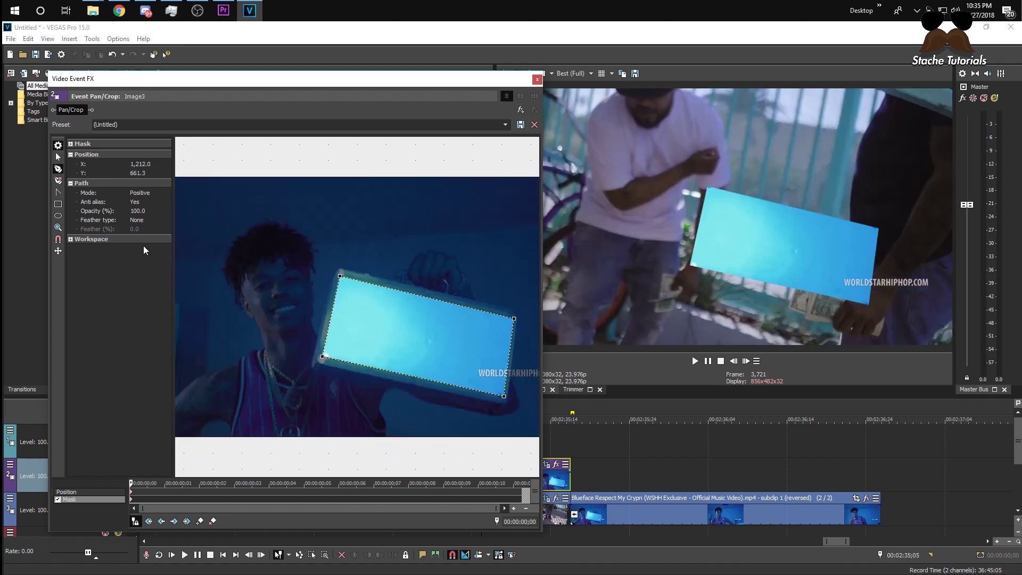
left_click(148, 195)
left_click(133, 210)
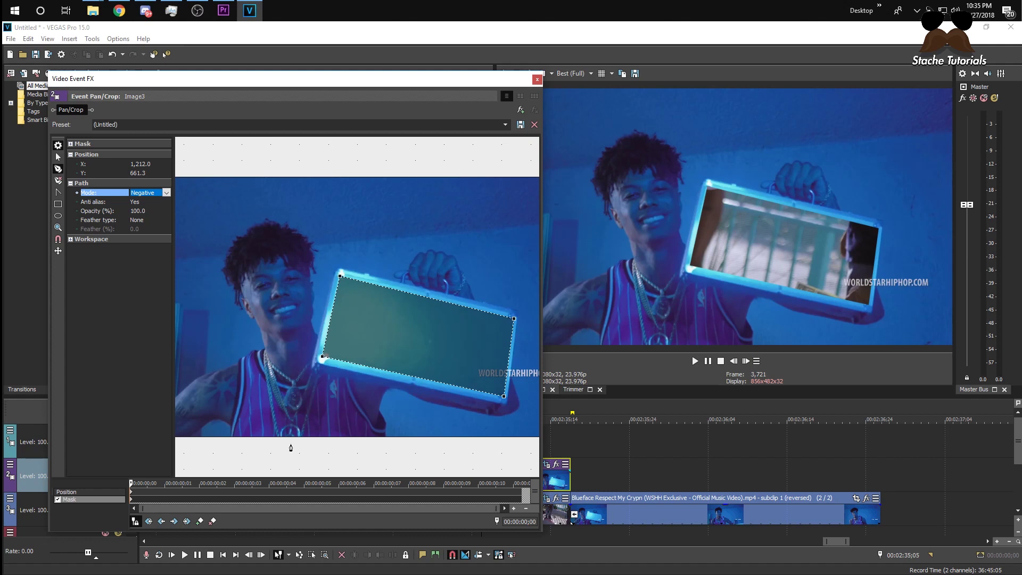
Crop Image3's first position keyframe into the masked briefcase at 480 by 270, centred at 1,170.5, 648.7
left_click(67, 492)
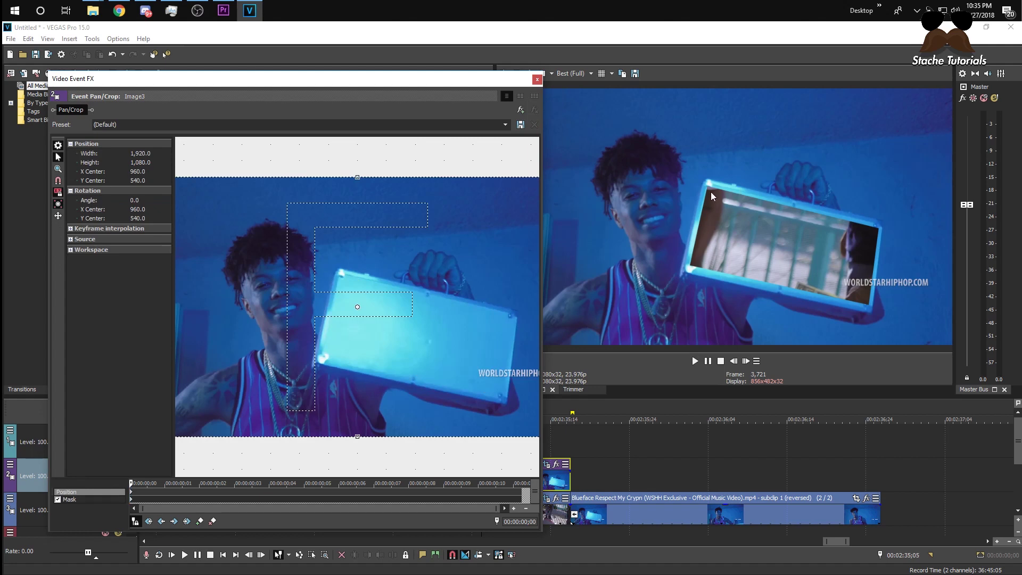
scroll(261, 351, "down", 3)
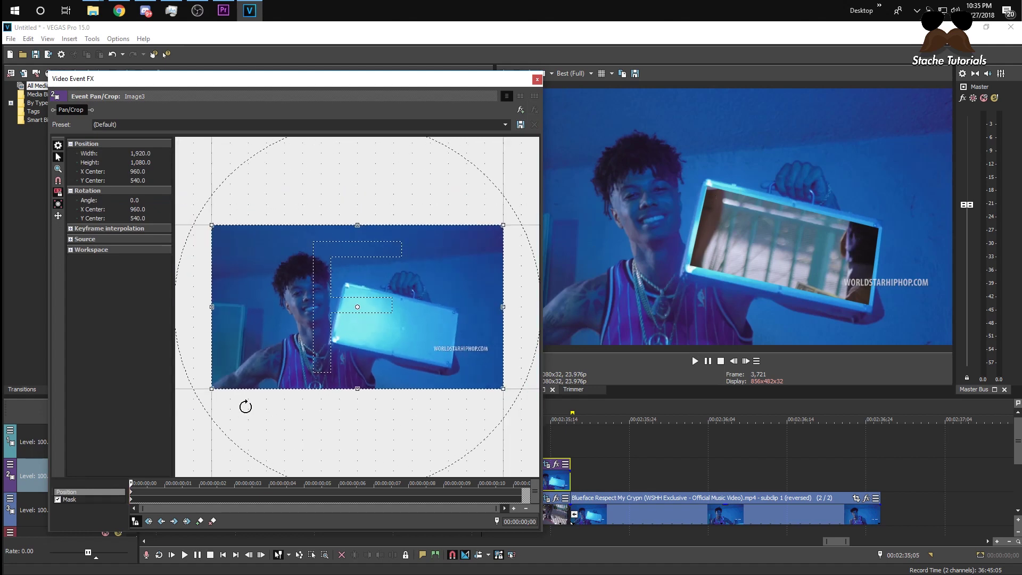
left_click_drag(212, 392, 363, 329)
left_click_drag(409, 80, 324, 72)
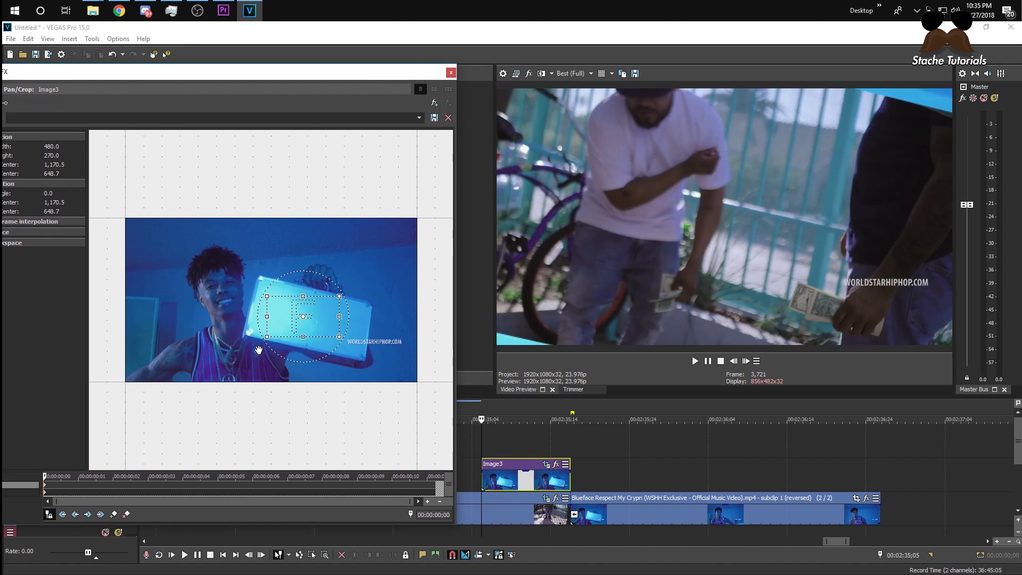
left_click_drag(272, 333, 290, 324)
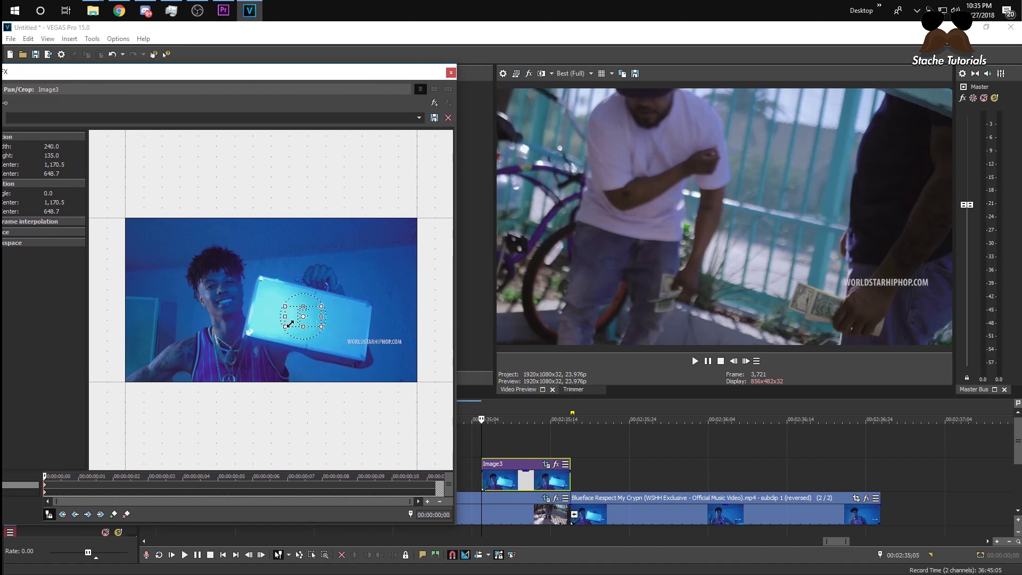
key("ctrl+z")
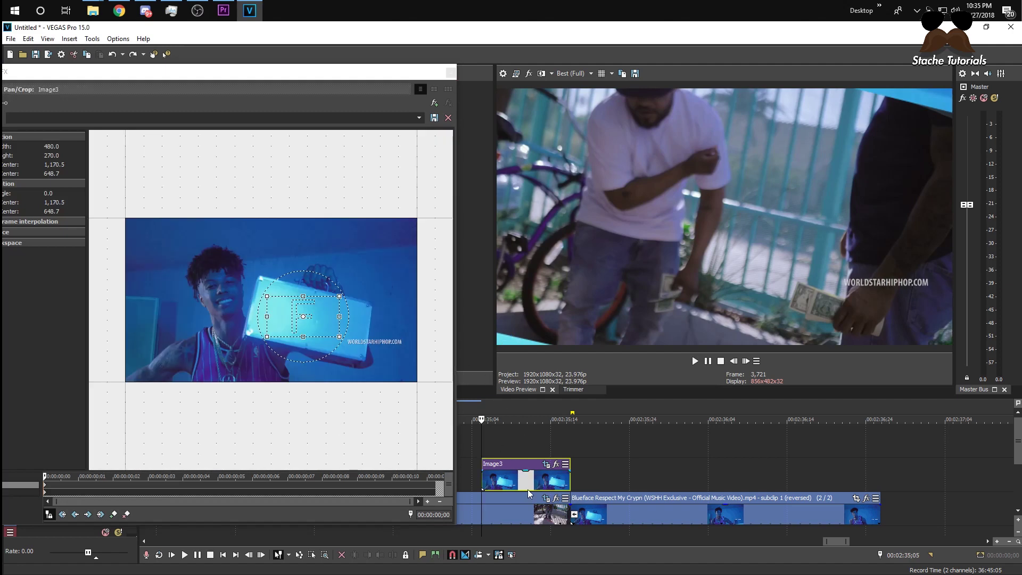
Add a position keyframe at the last frame of Image3 with the Default Pan/Crop preset
left_click(574, 479)
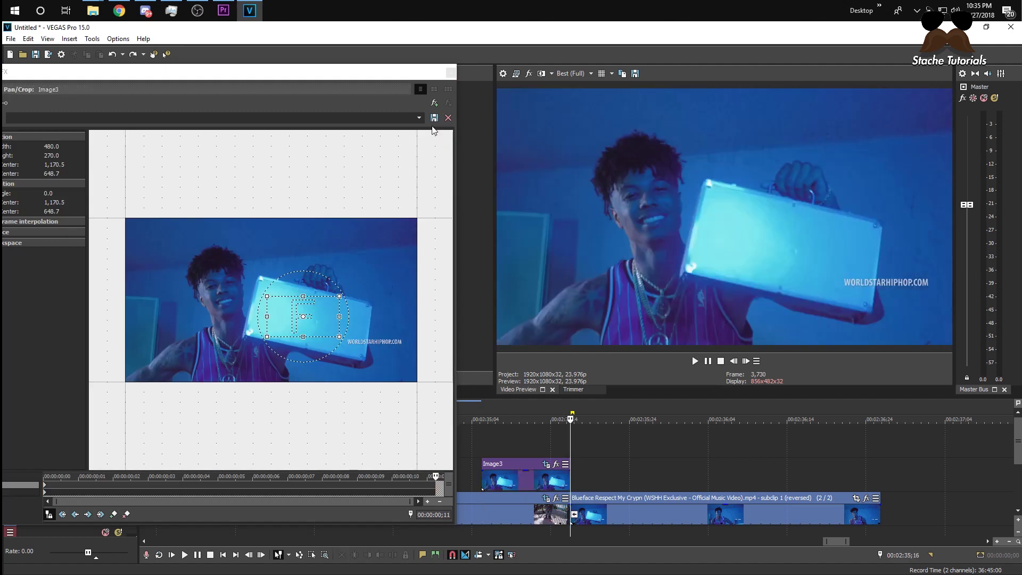
left_click(416, 119)
left_click(404, 130)
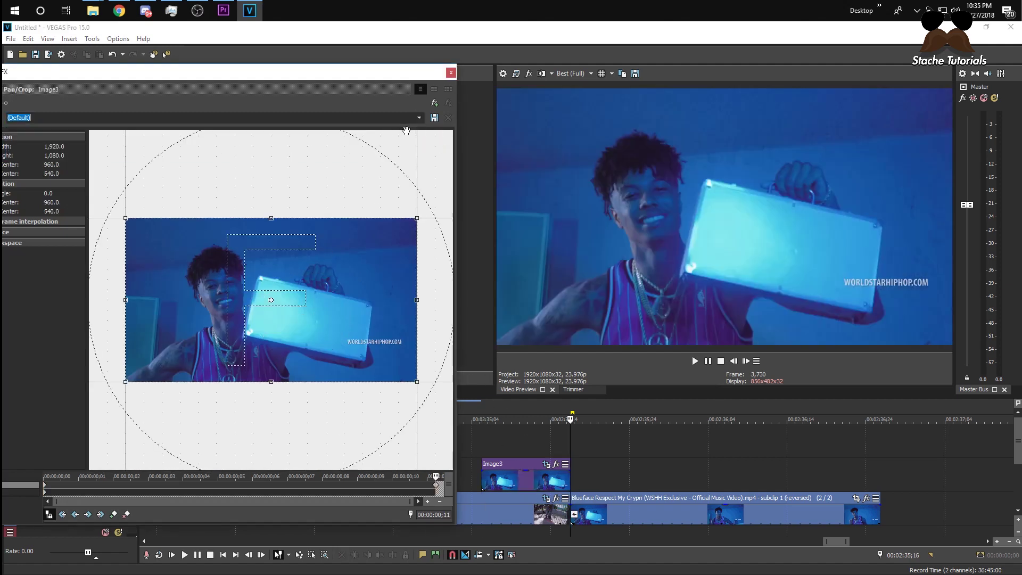
Close the Pan/Crop editor and play back the zoom-out from the briefcase into the reversed subclip several times
left_click(477, 434)
key("space")
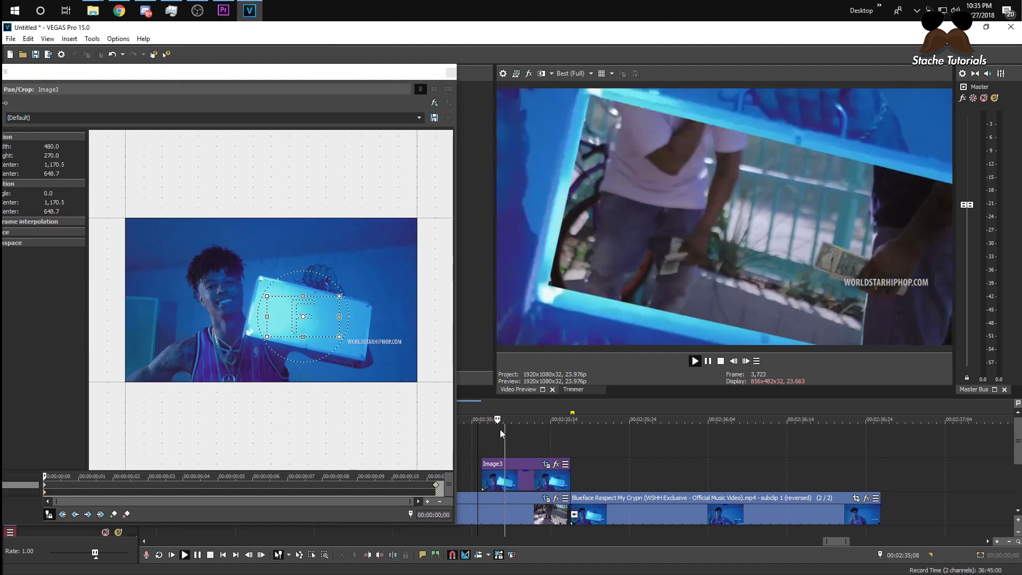
key("space")
left_click(451, 72)
left_click(413, 449)
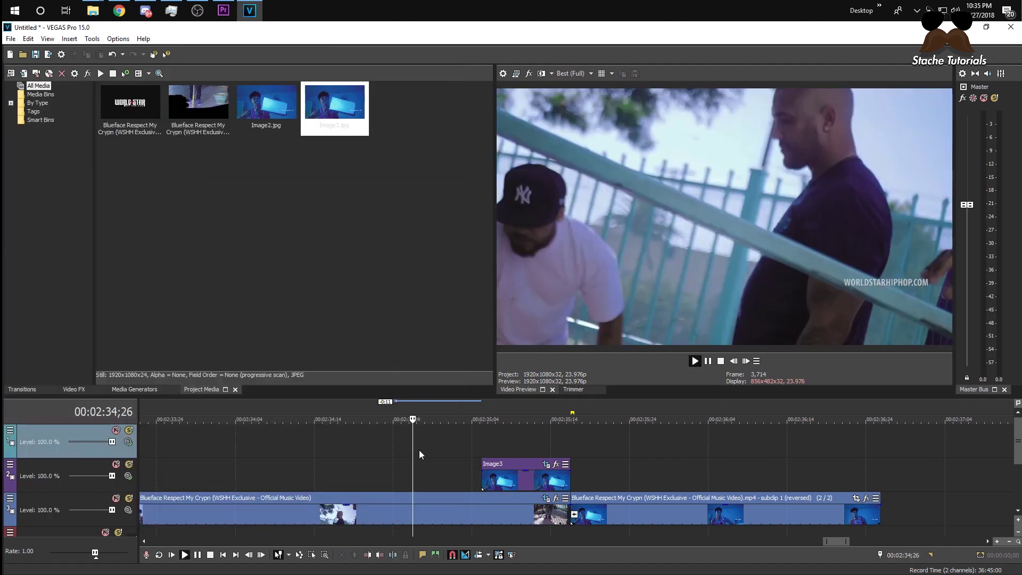
key("space")
left_click(394, 455)
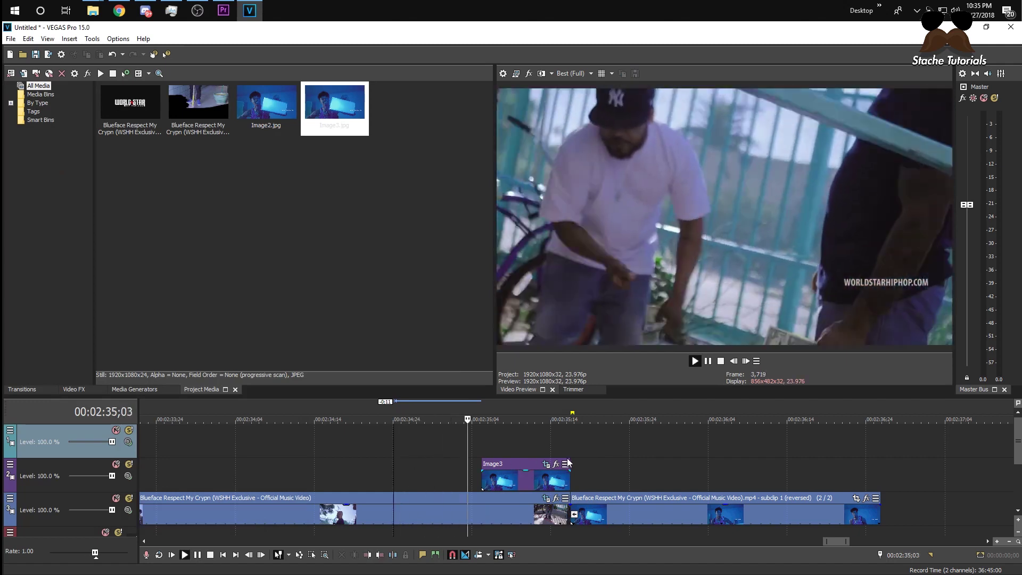
key("space")
key("space")
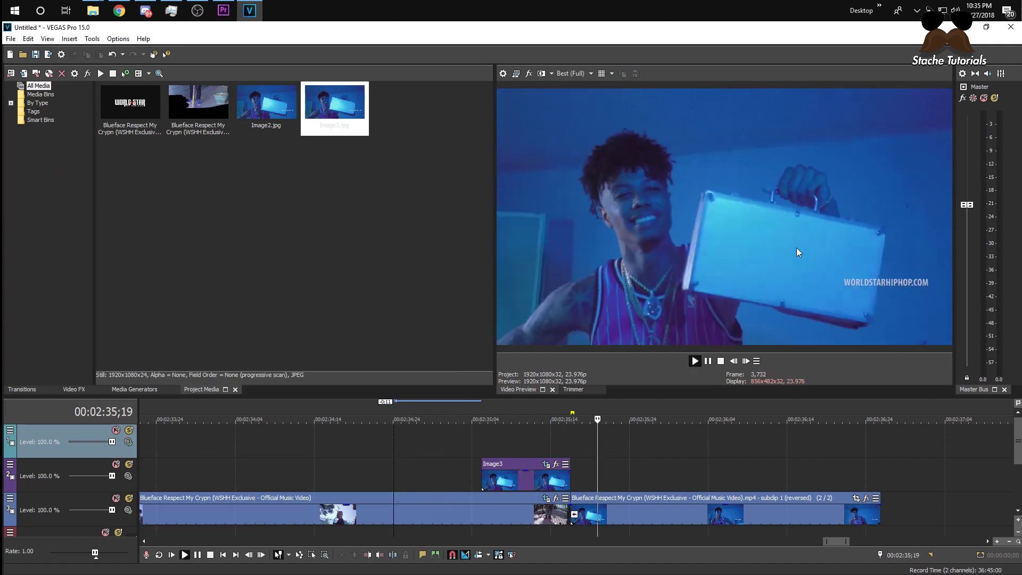
key("space")
left_click(422, 451)
key("space")
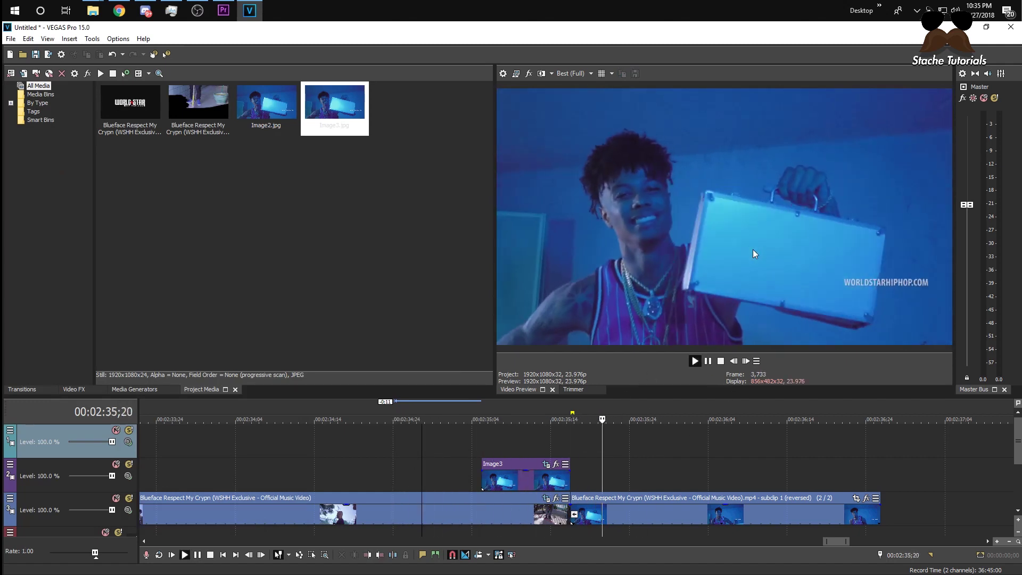
key("space")
Extend the music-video clip and Image3 by 7 frames and butt the reversed subclip against their new ends
left_click_drag(589, 499, 692, 499)
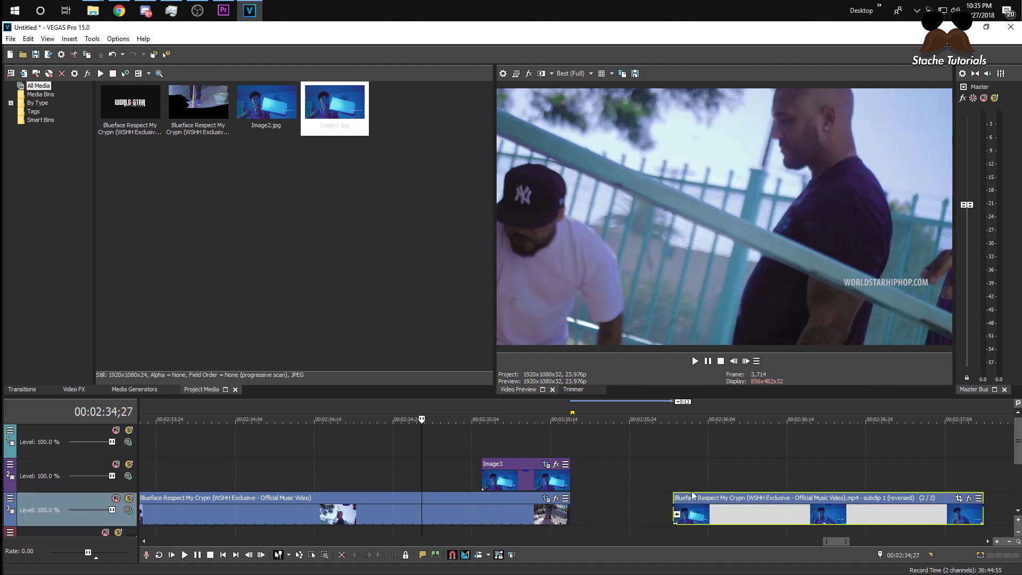
left_click_drag(576, 508, 631, 508)
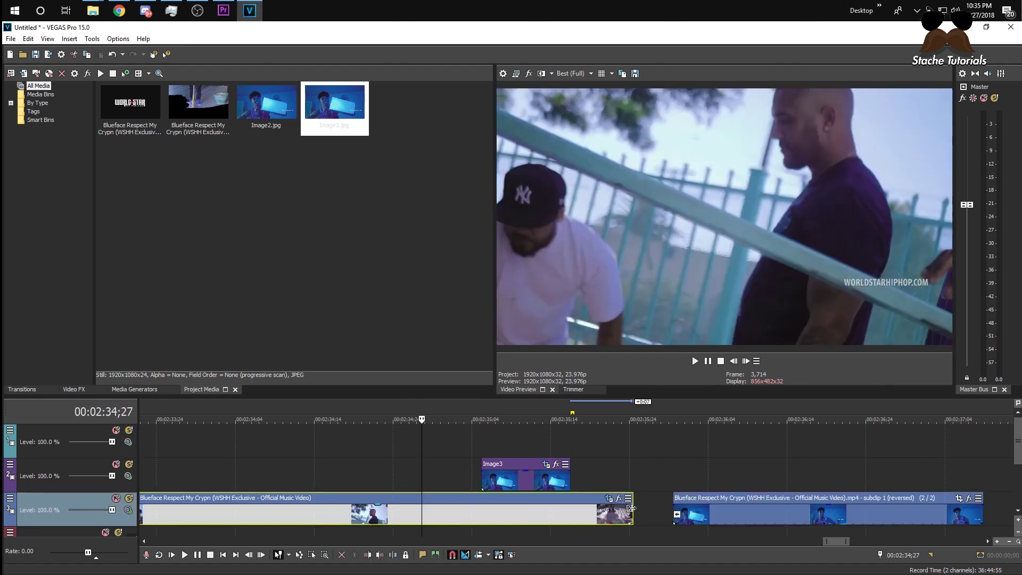
left_click_drag(570, 476, 631, 476)
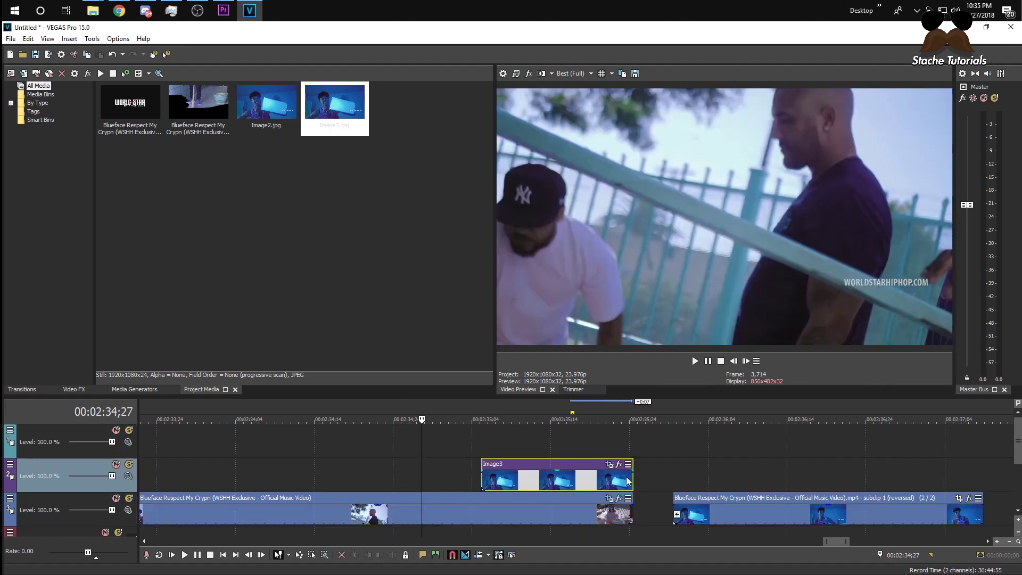
left_click_drag(690, 510, 630, 505)
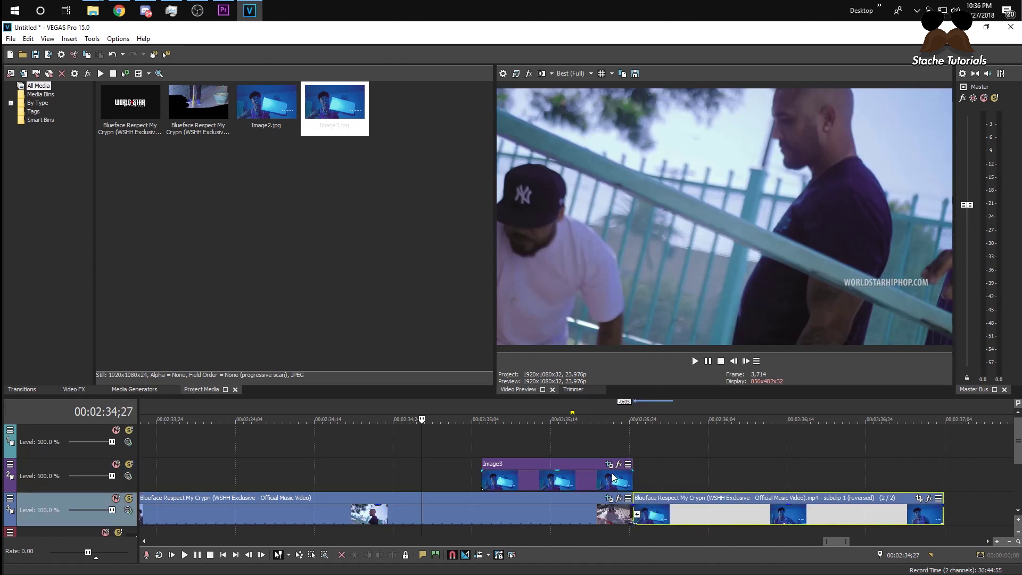
Play back the lengthened zoom-out transition from the music-video clip into the reversed subclip
scroll(611, 478, "down", 4)
scroll(612, 477, "up", 5)
key("space")
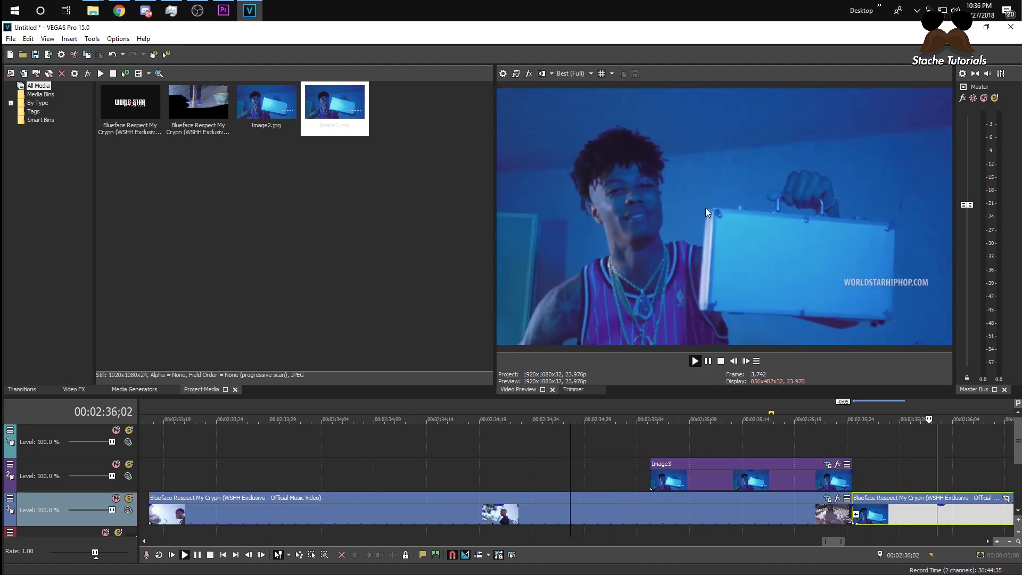
key("space")
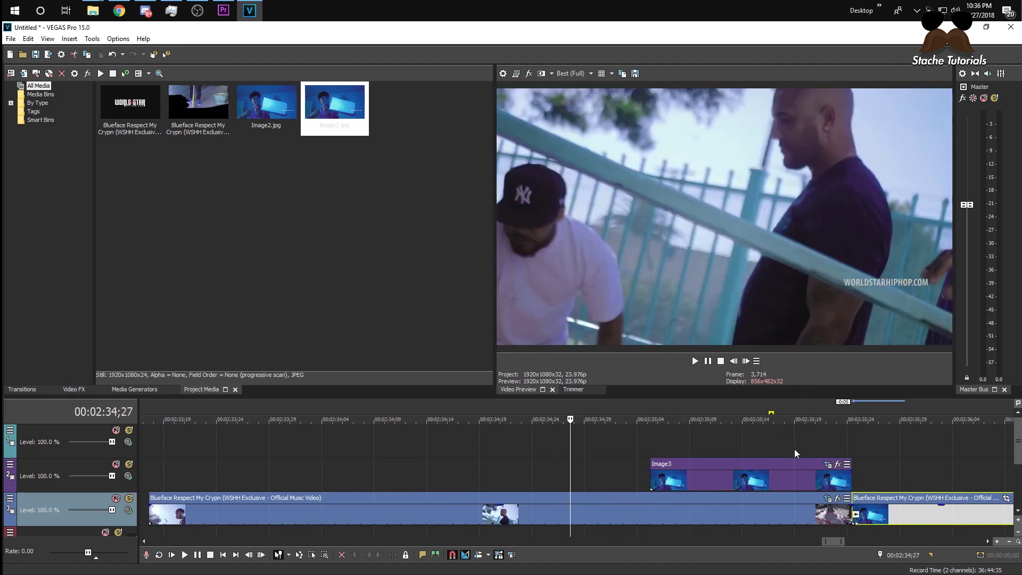
scroll(809, 495, "down", 2)
scroll(1017, 472, "down", 1)
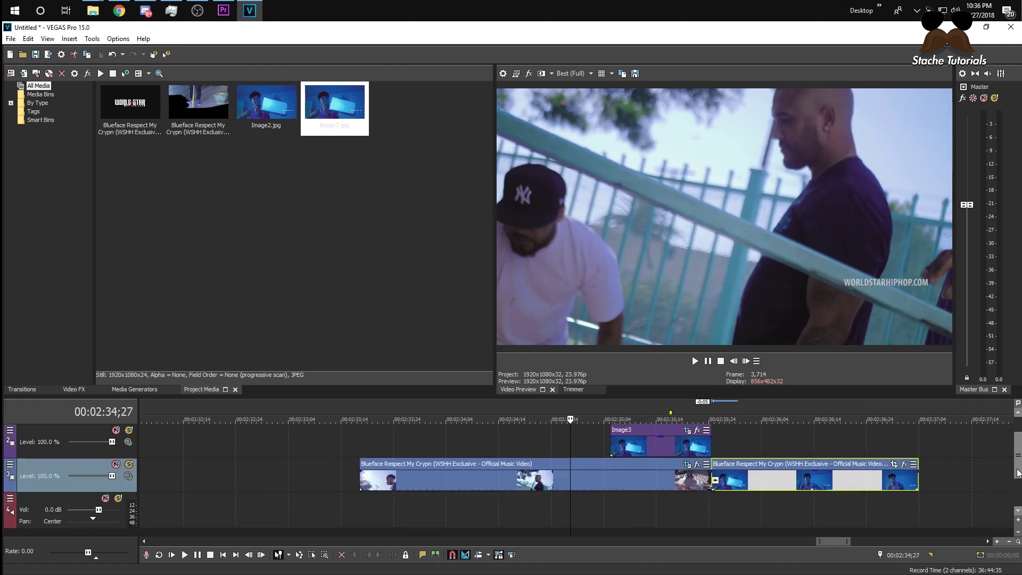
Insert a new video track between Image3 and the main clips and move the music-video clip up onto it
left_click(675, 451)
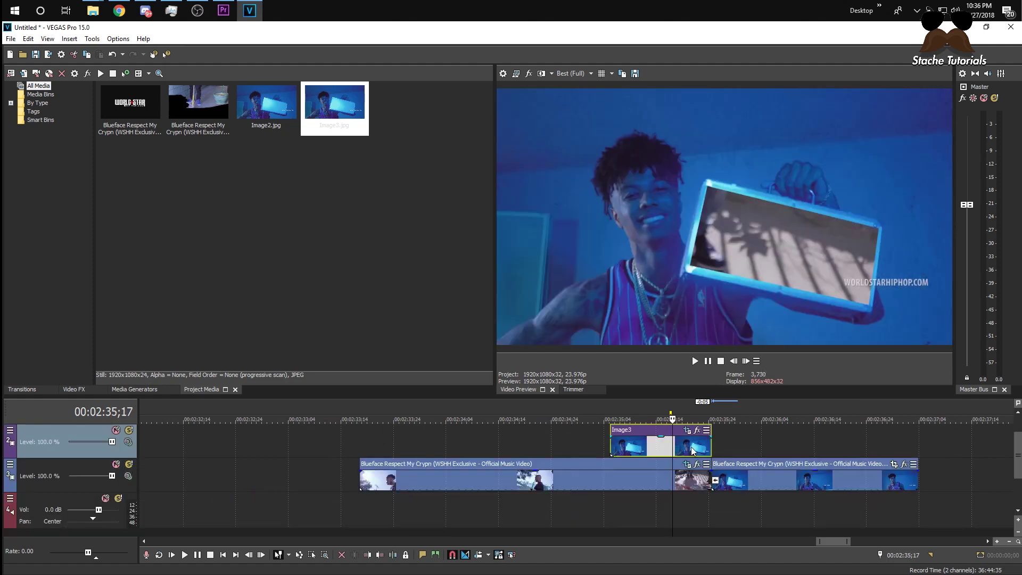
double_click(680, 451)
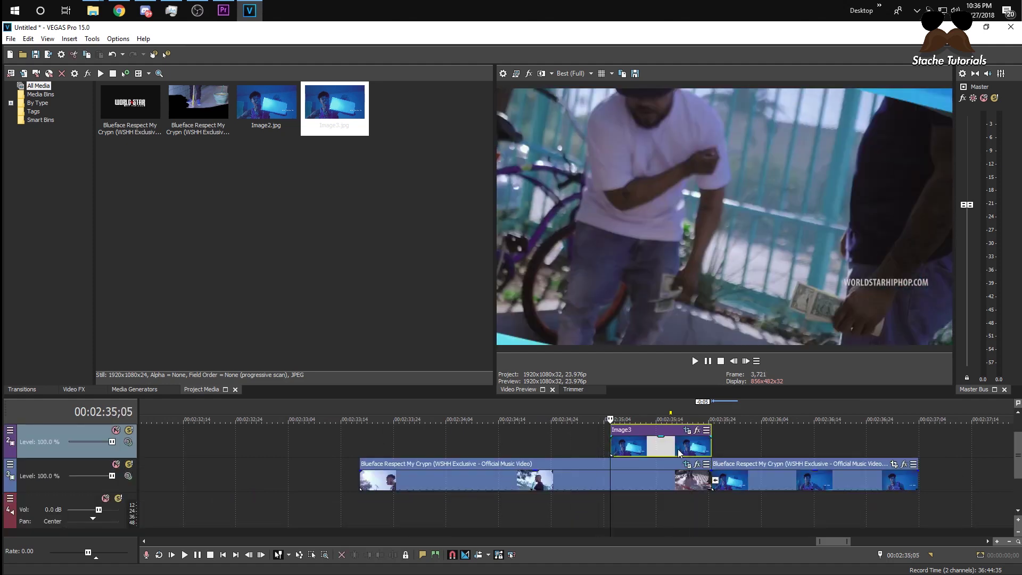
right_click(934, 474)
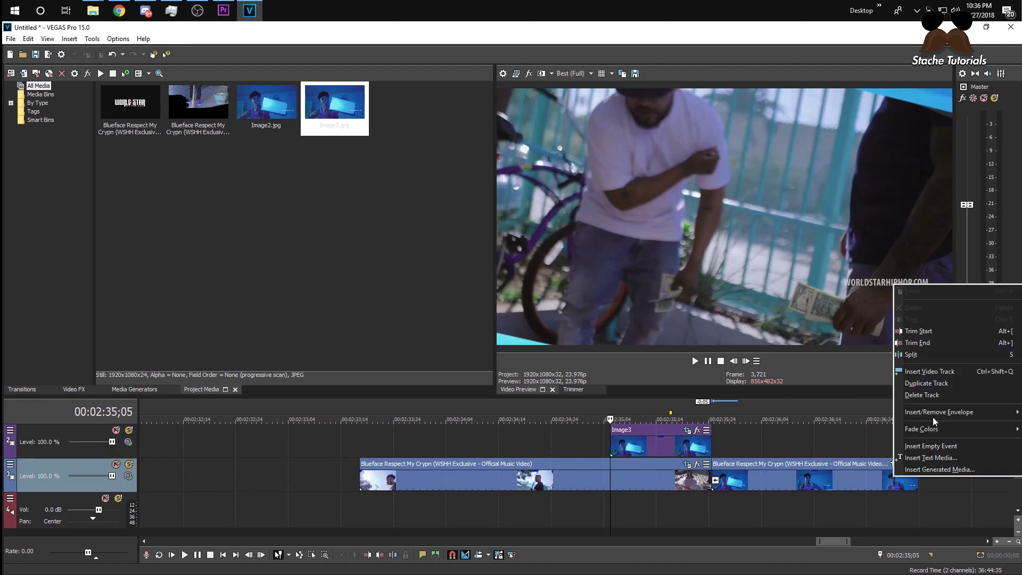
left_click(935, 368)
left_click_drag(660, 502, 660, 481)
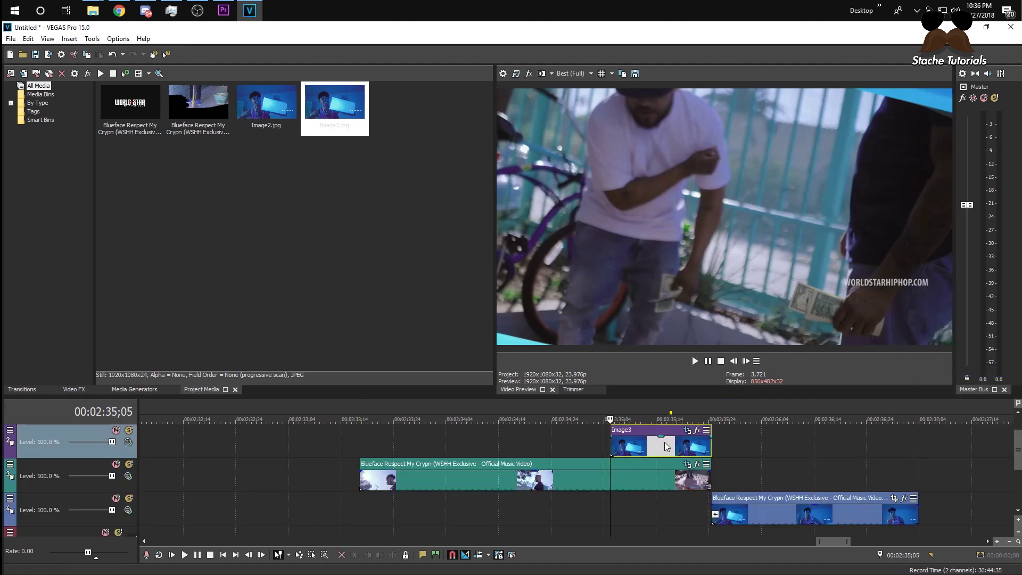
Place a copy of Image3 on the lower video track, beneath the music-video clip and directly before the reversed subclip
left_click(664, 448)
left_click_drag(671, 517, 683, 519)
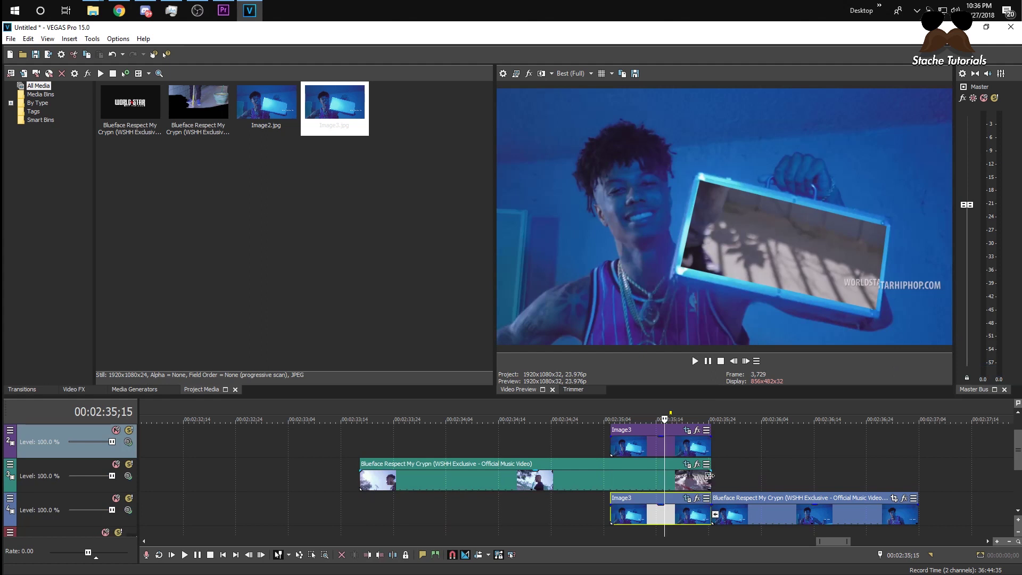
left_click_drag(709, 475, 679, 498)
Disable the mask in the Pan/Crop settings of the lower Image3 copy and close the editor
left_click(686, 499)
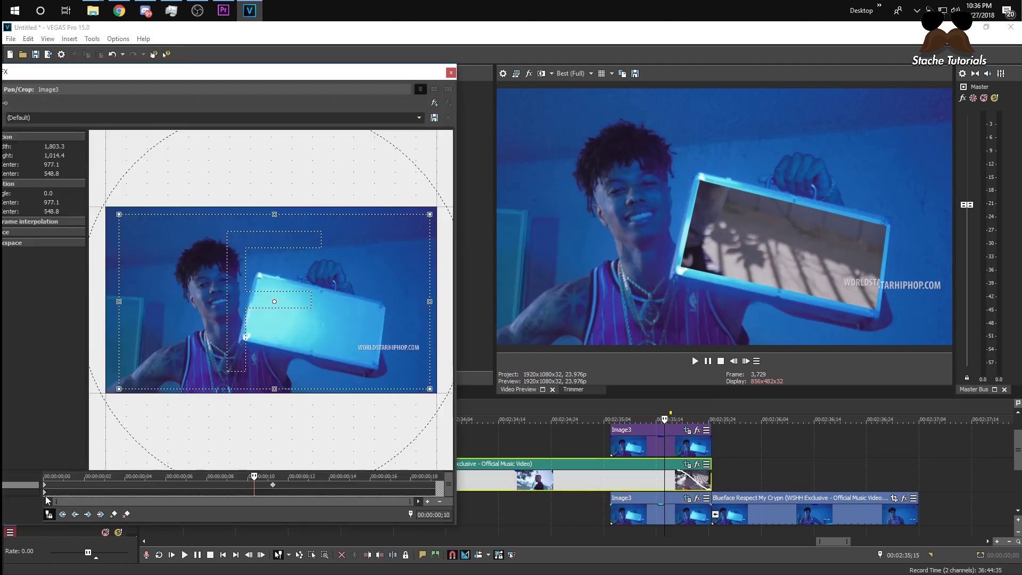
left_click_drag(99, 73, 188, 78)
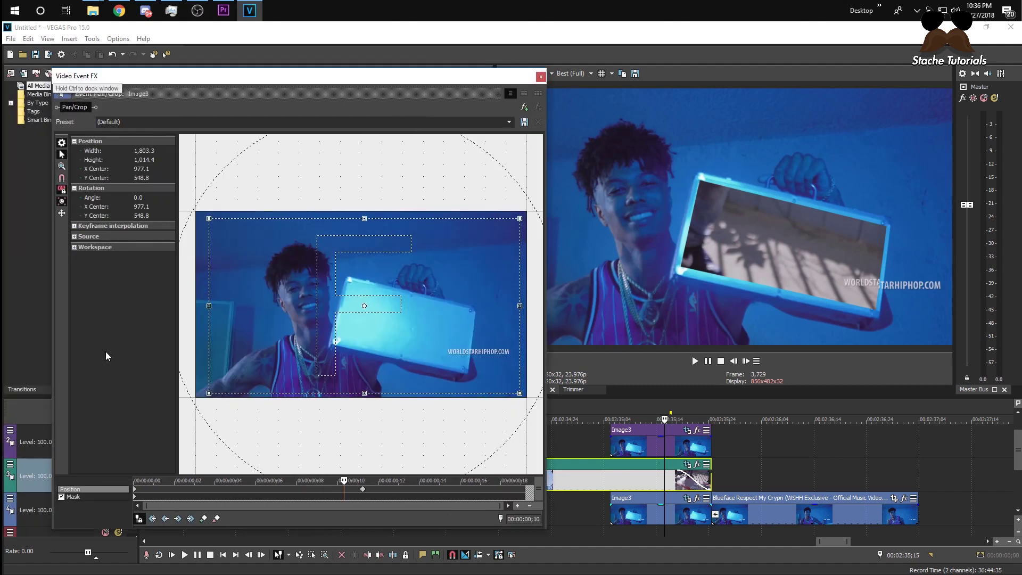
left_click(66, 497)
left_click(62, 497)
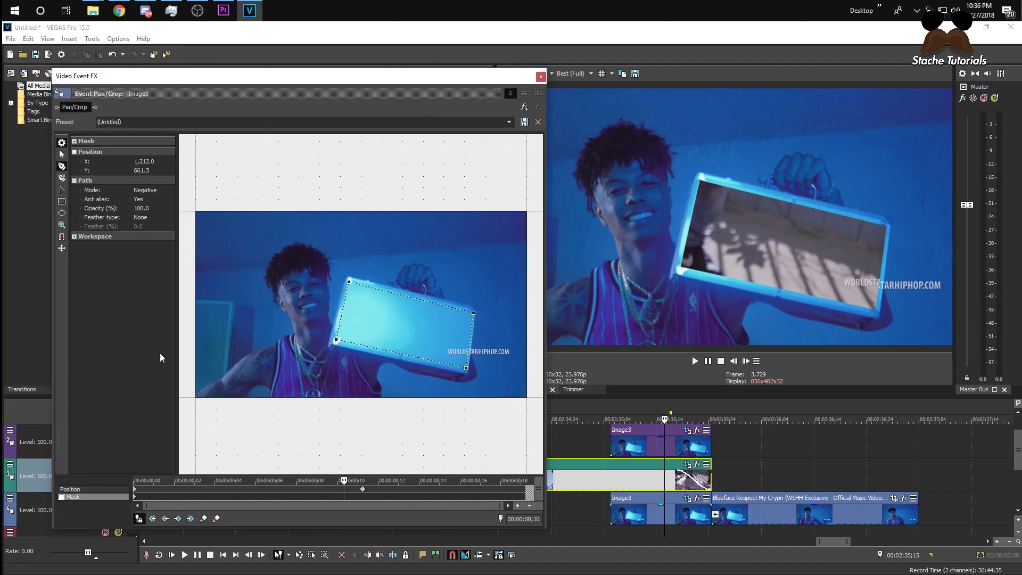
left_click(540, 77)
Play back the layered zoom-out transition from shortly before the Image3 events into the reversed subclip
left_click(571, 440)
key("space")
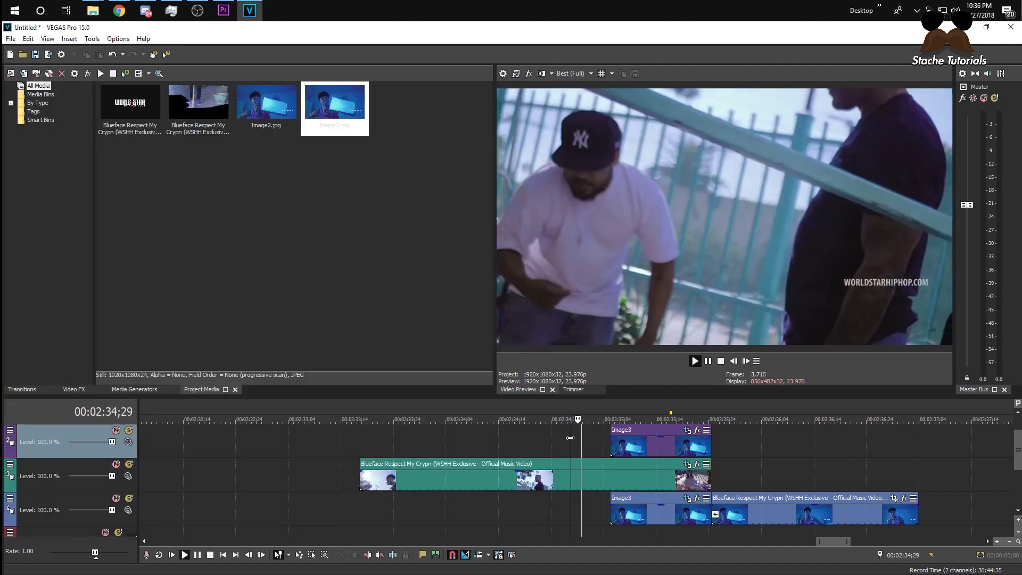
key("space")
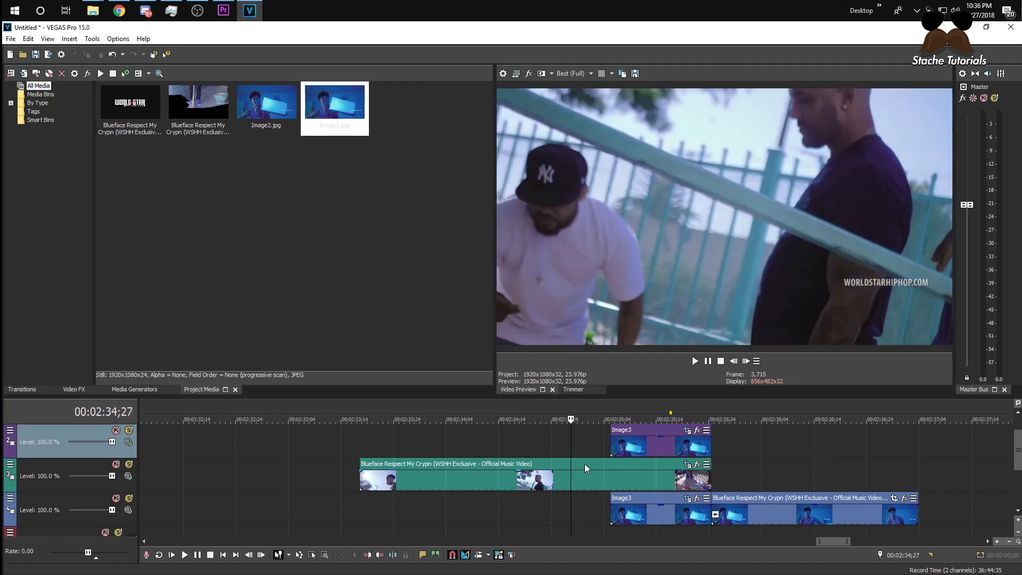
left_click(599, 437)
key("space")
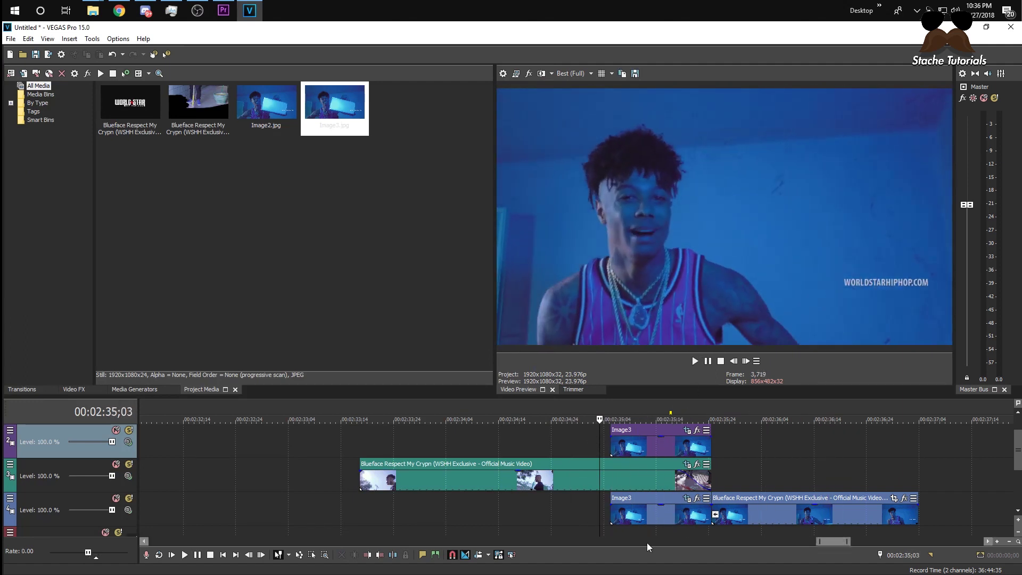
key("space")
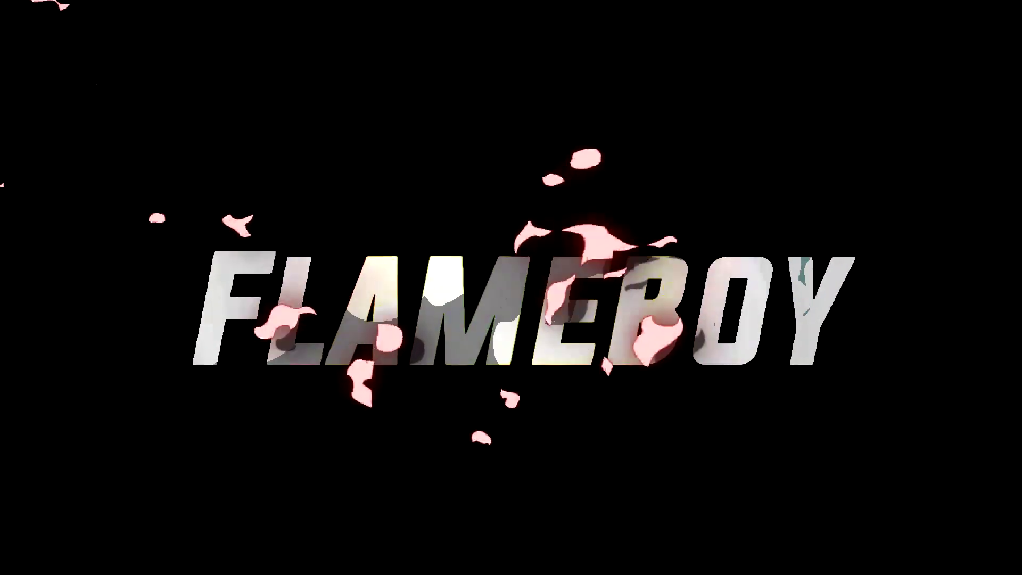